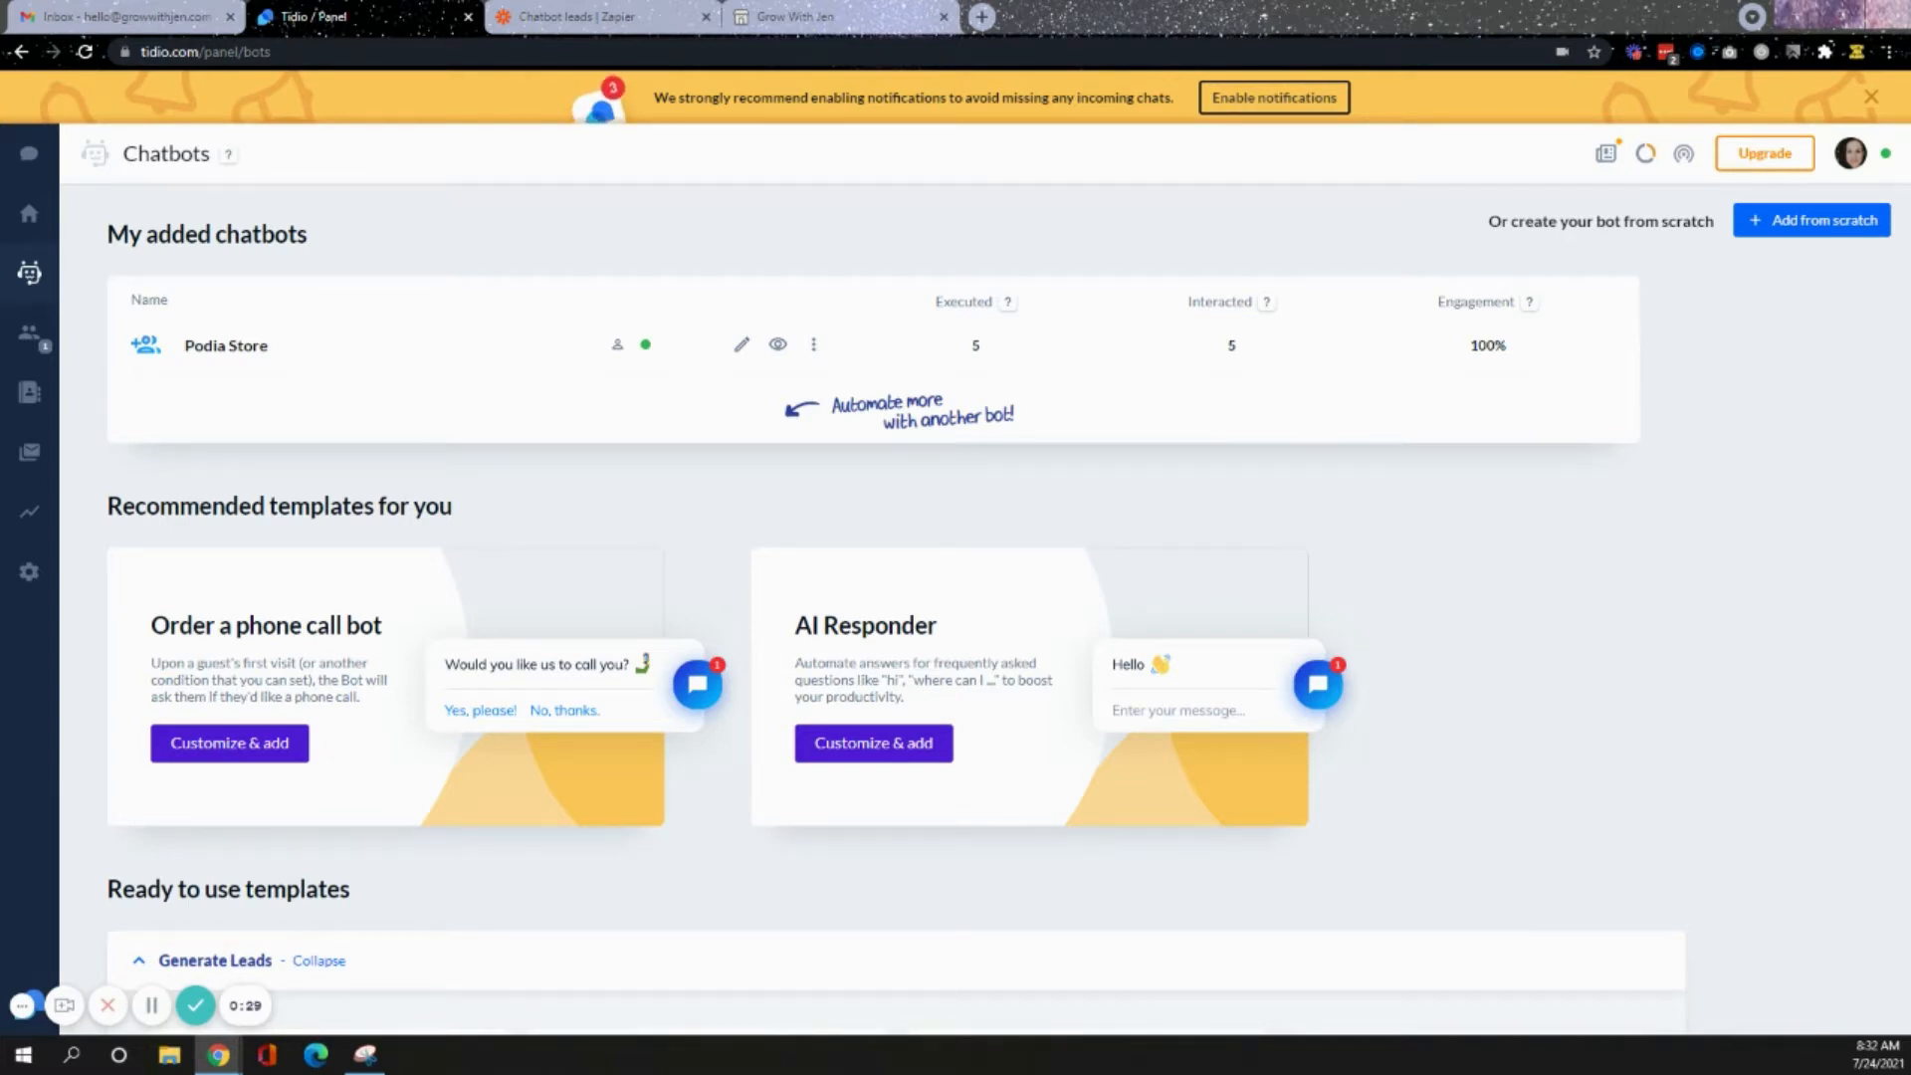
- Preview the chat widget on the Grow With Jen store website, then return to the Tidio chatbots panel
click(866, 12)
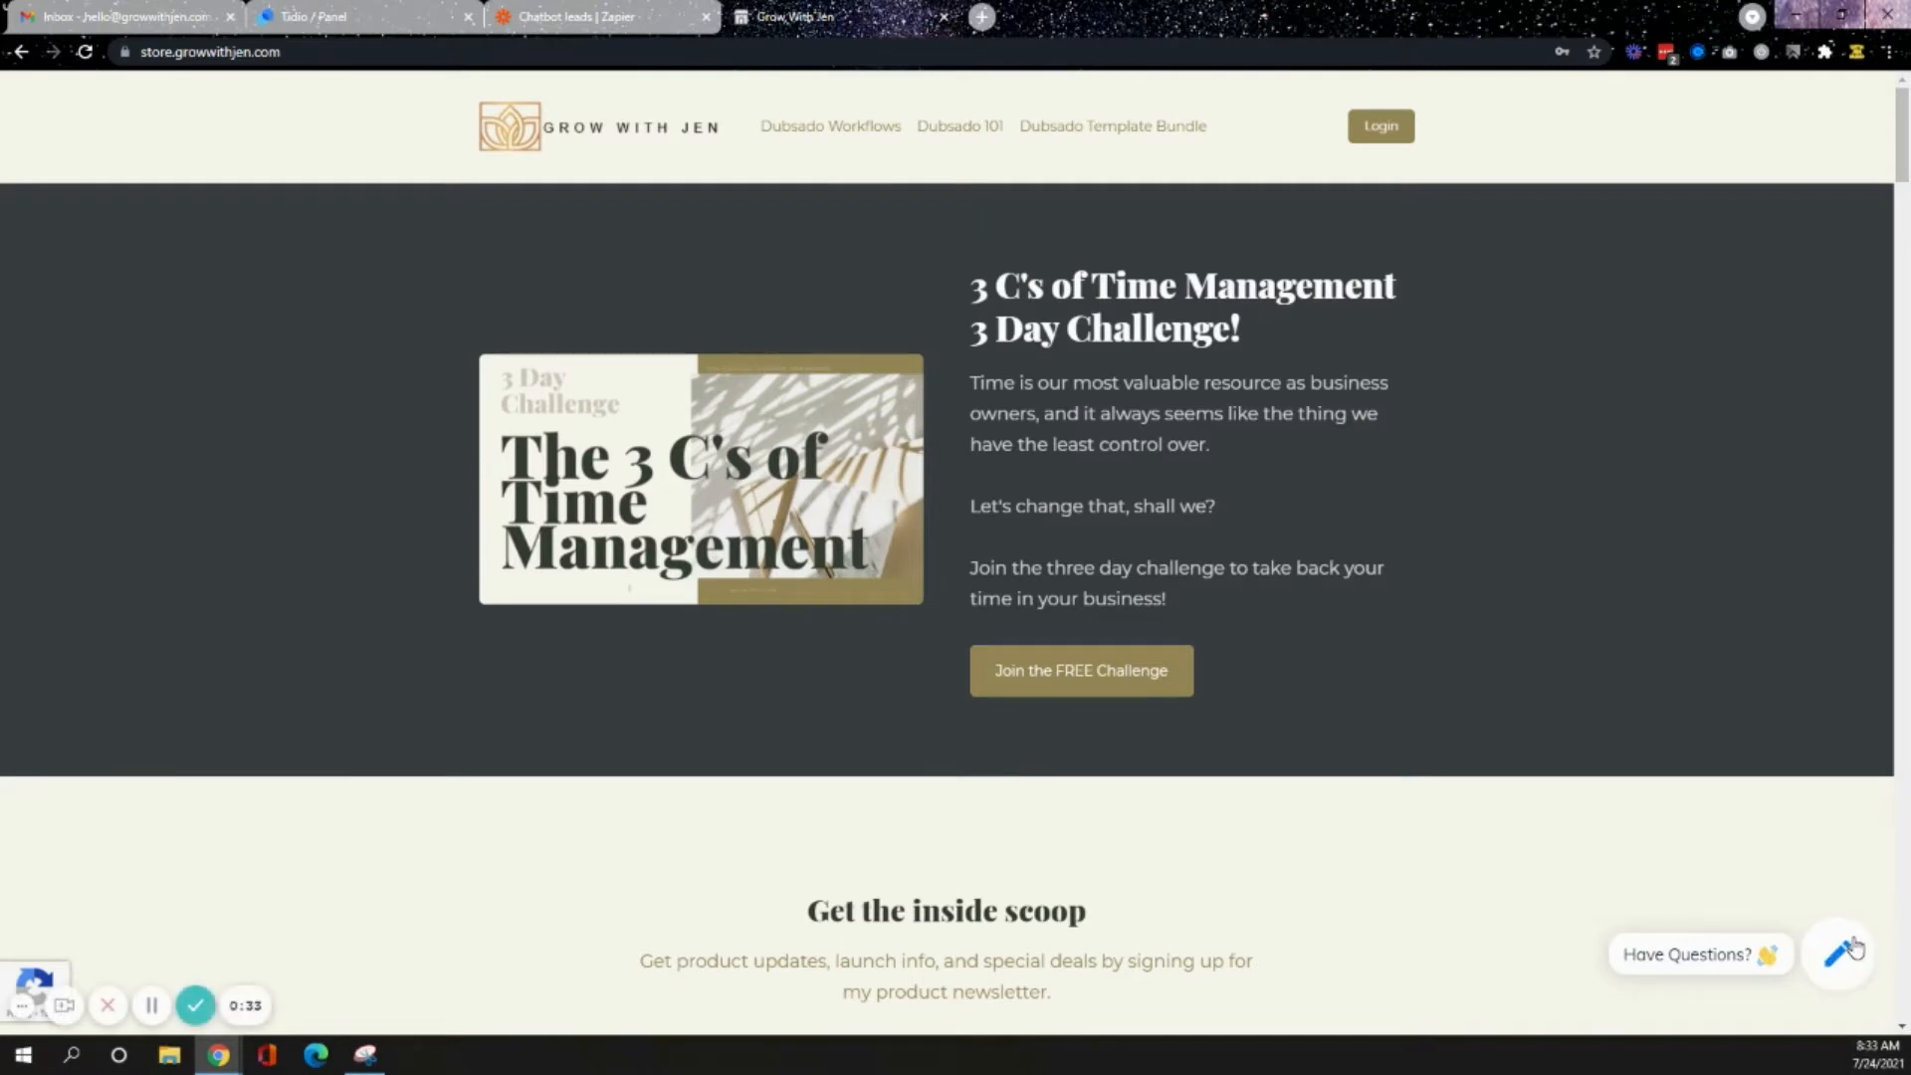
click(445, 12)
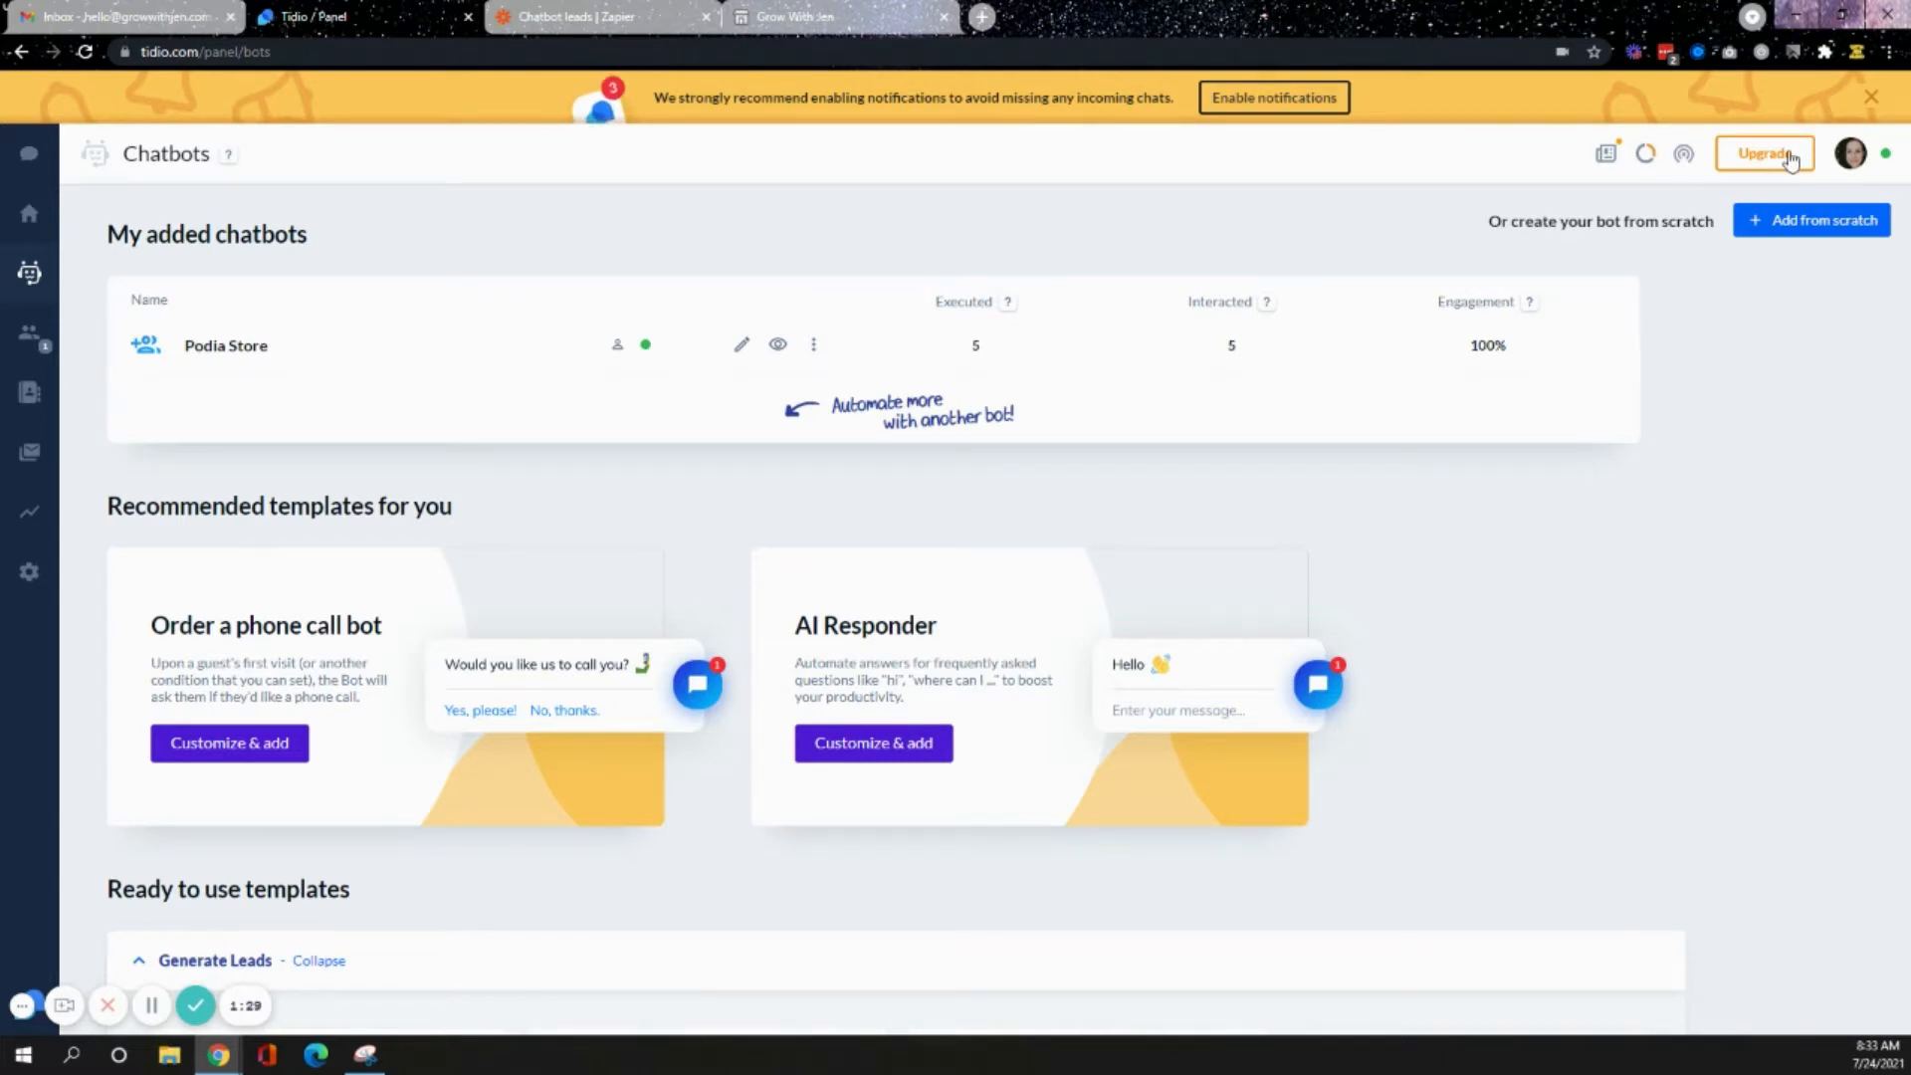
- Open the upgrade plans page and review the Communicator plan
click(1787, 156)
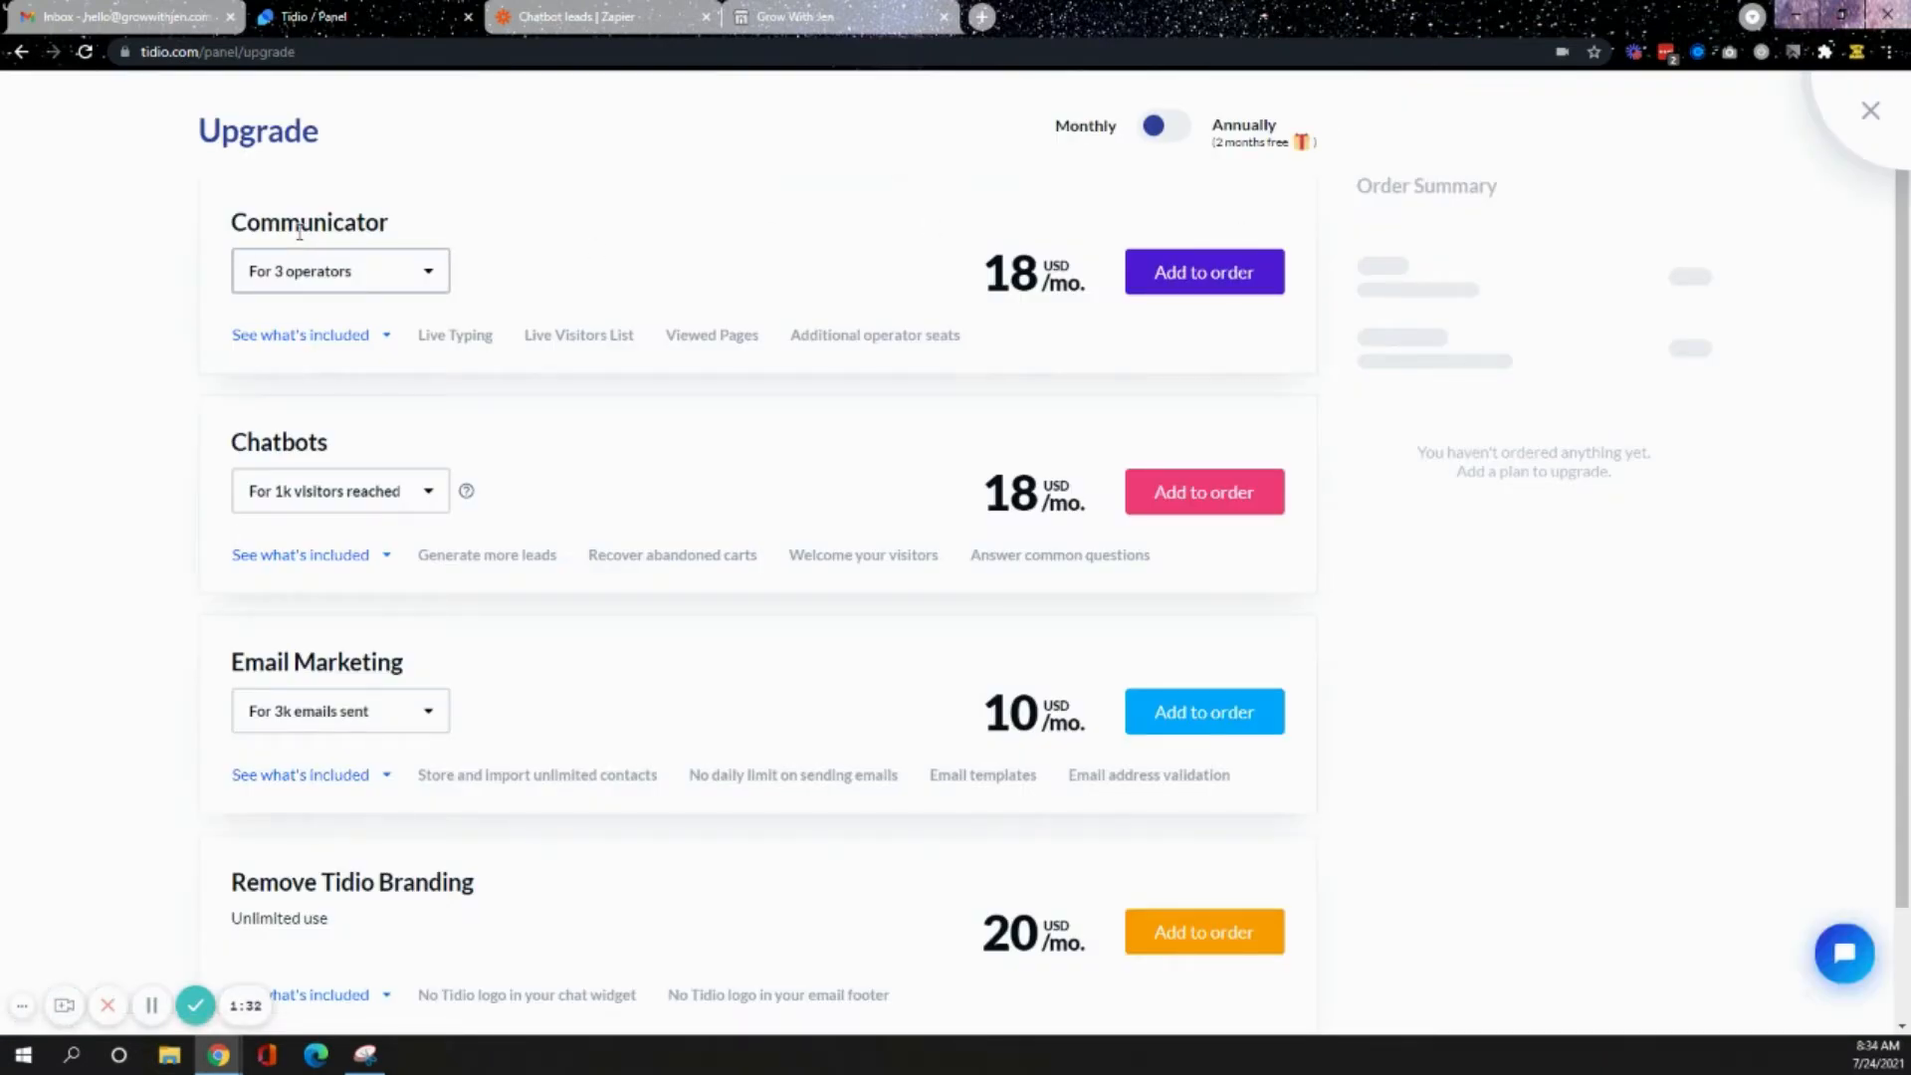
drag(248, 227, 517, 226)
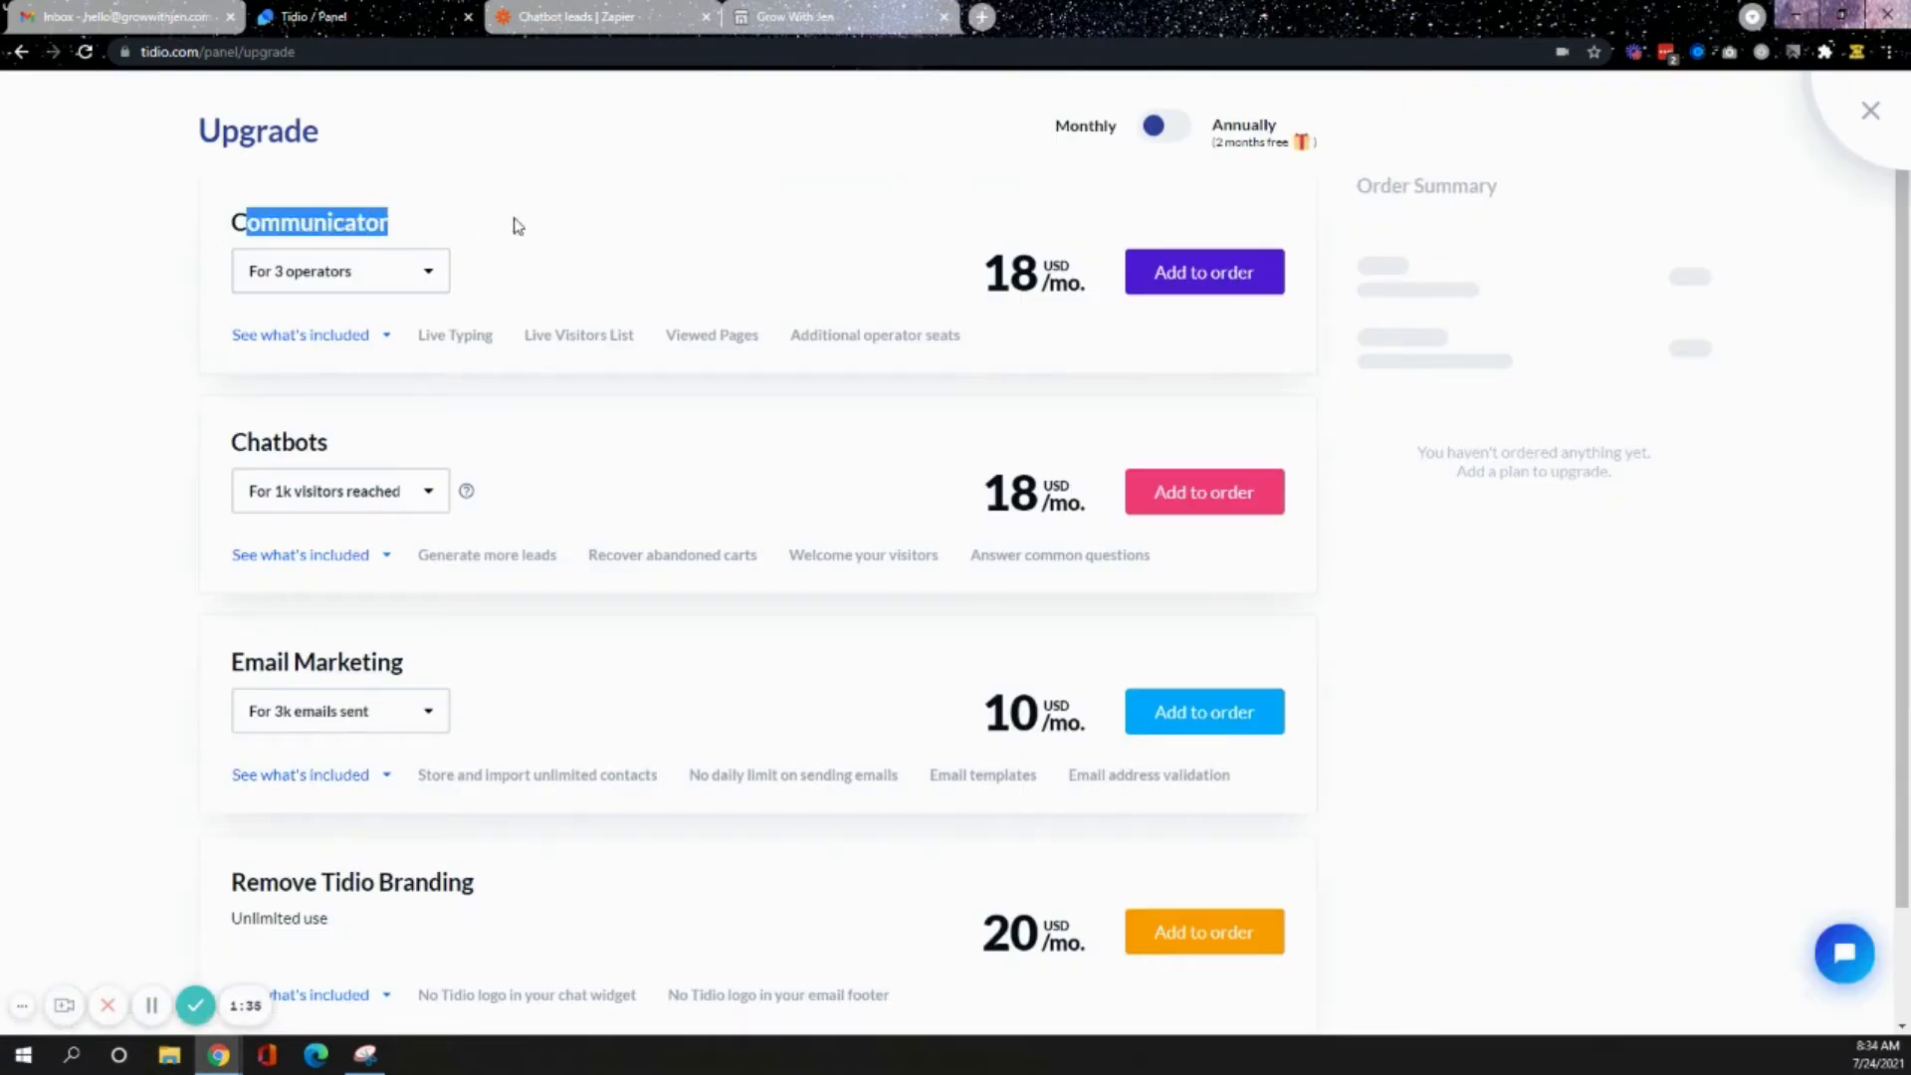
click(426, 286)
click(752, 226)
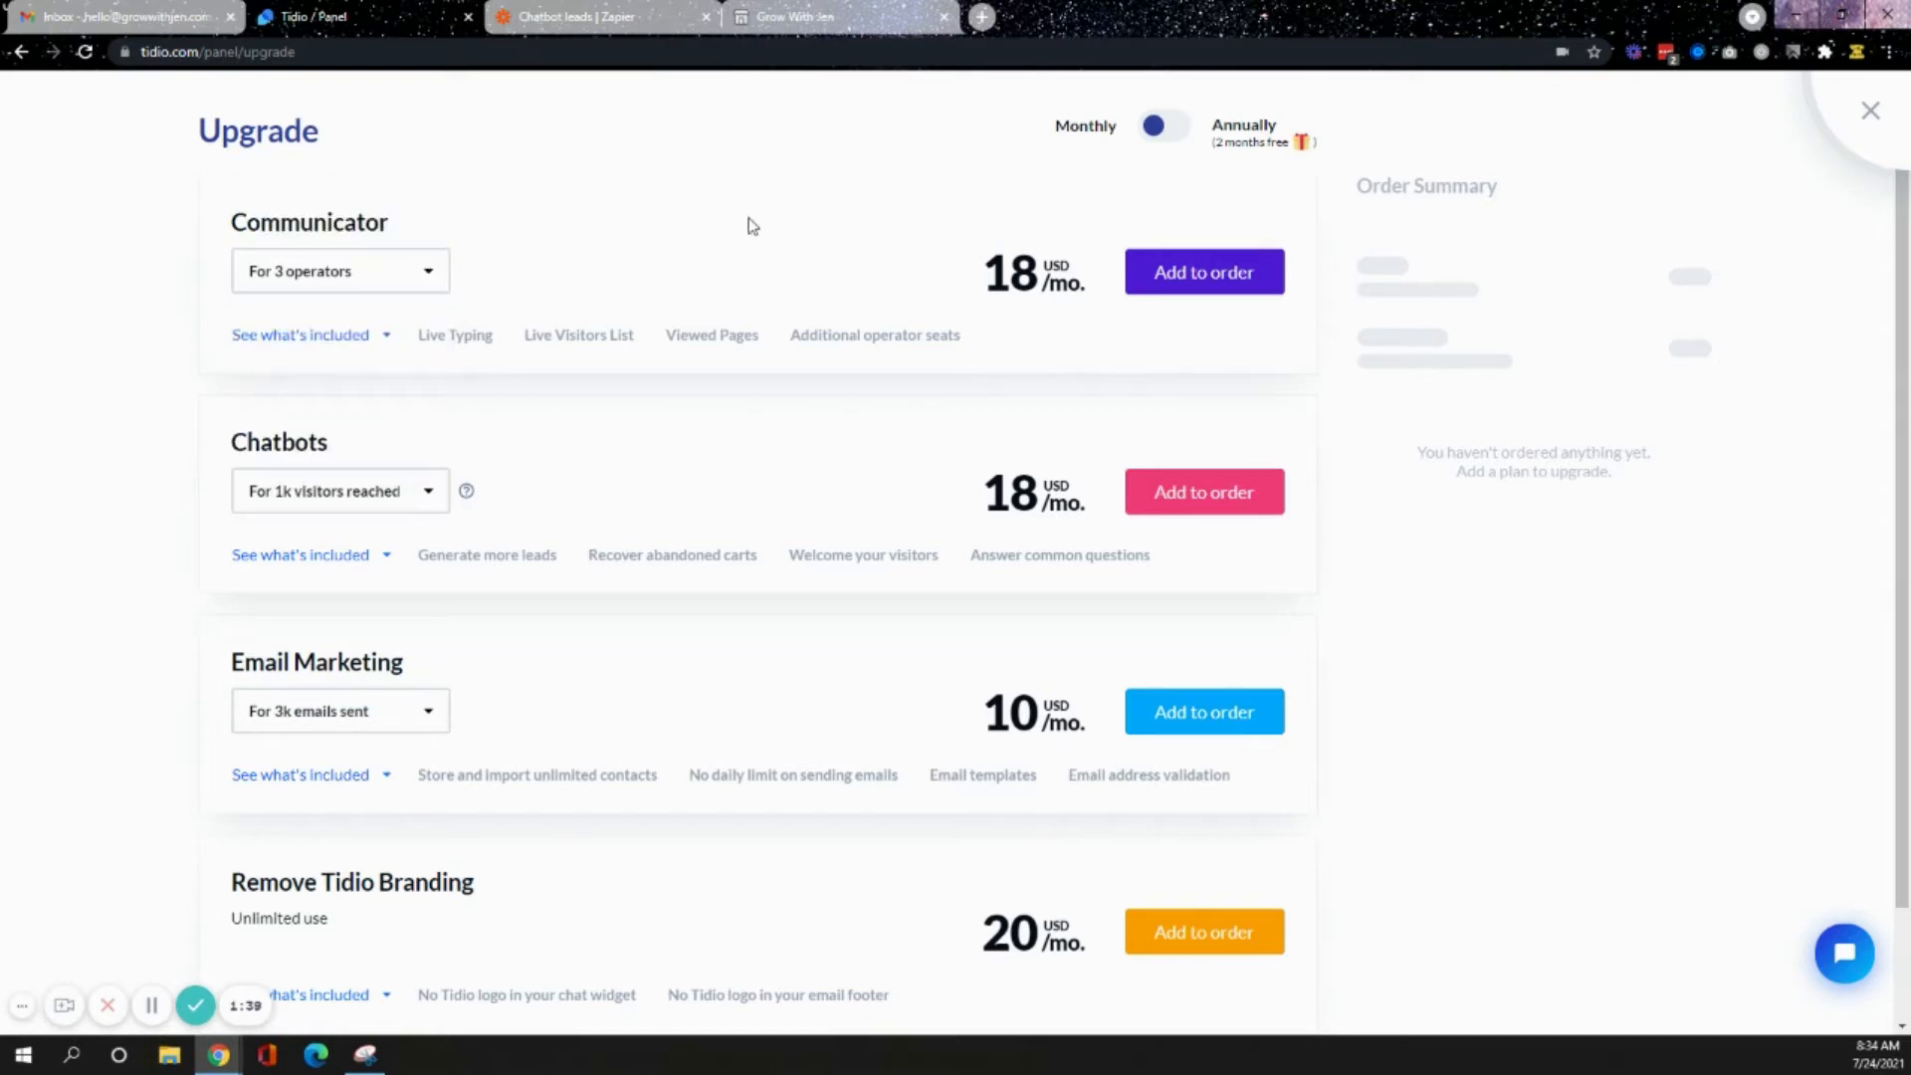
- Compare the Chatbots plan pricing for the 2.5k and 1k visitors reached tiers
click(429, 495)
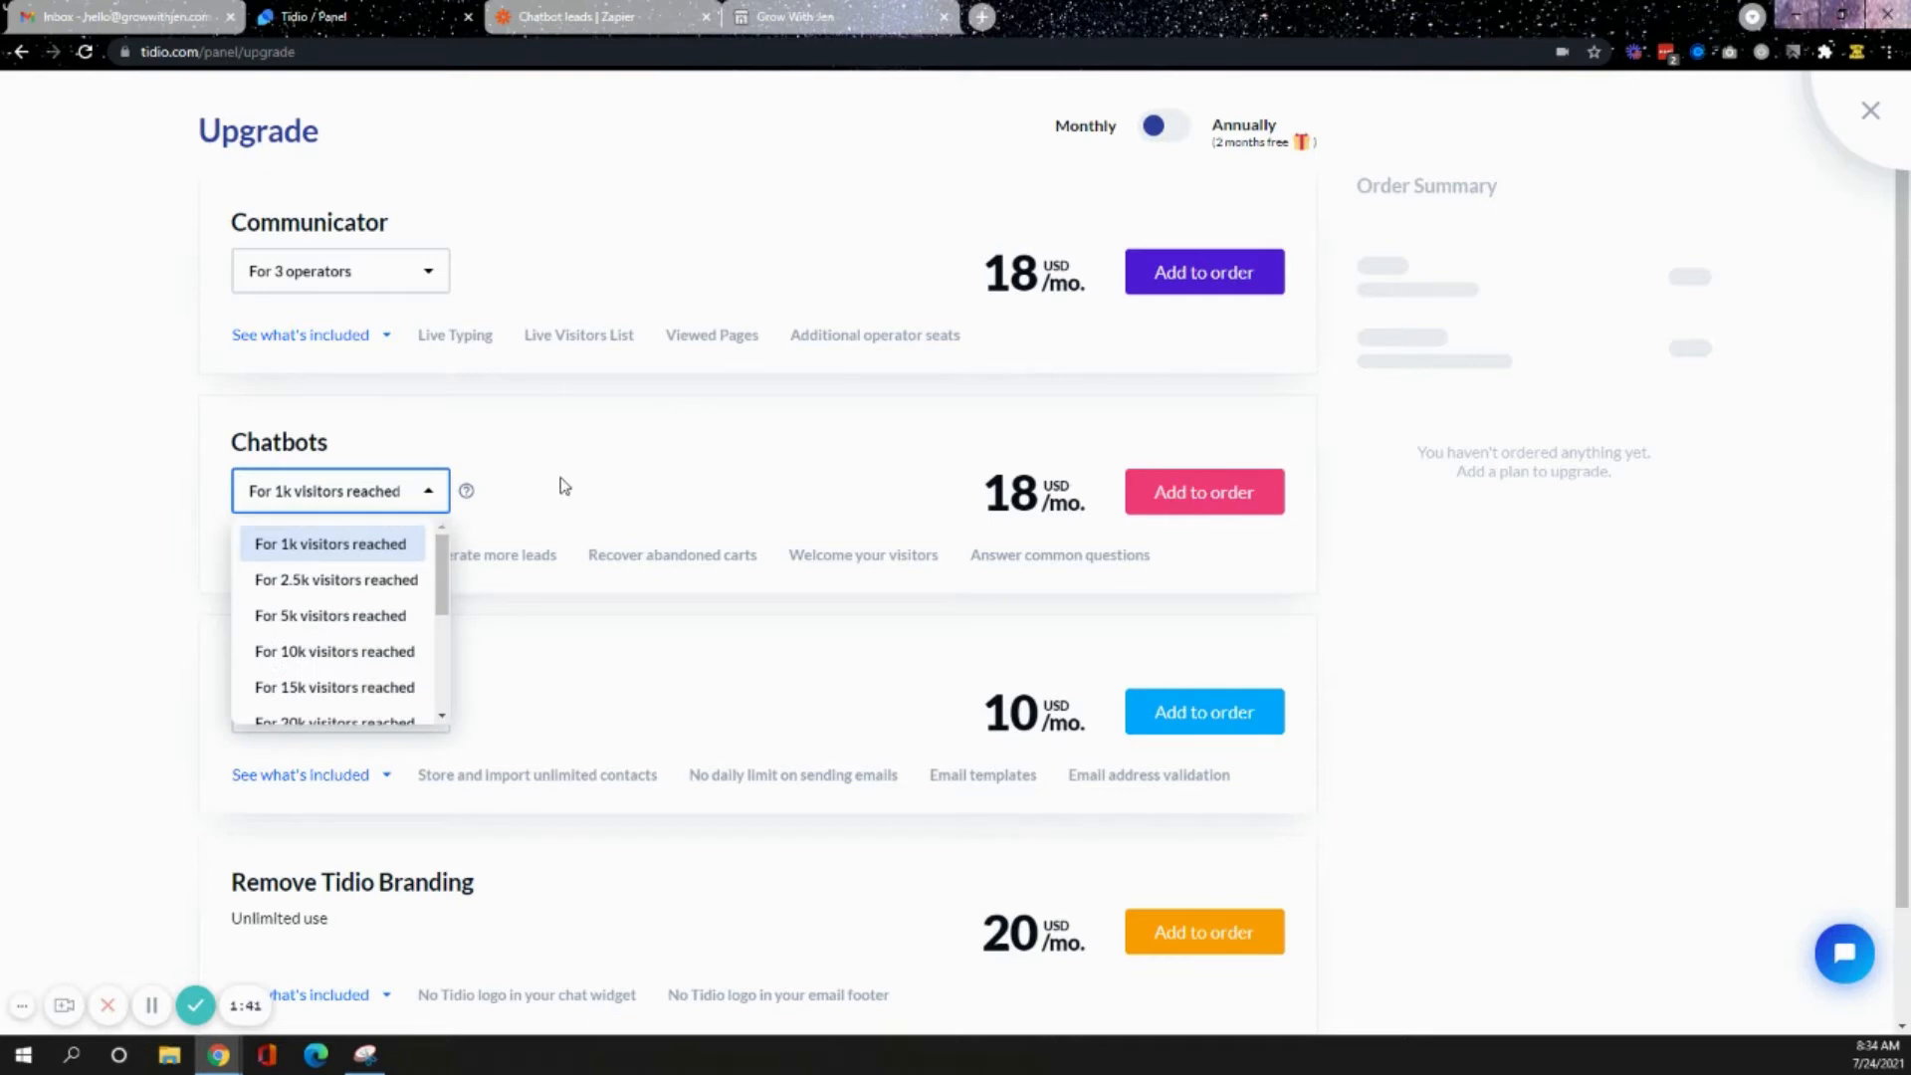
click(390, 580)
click(408, 503)
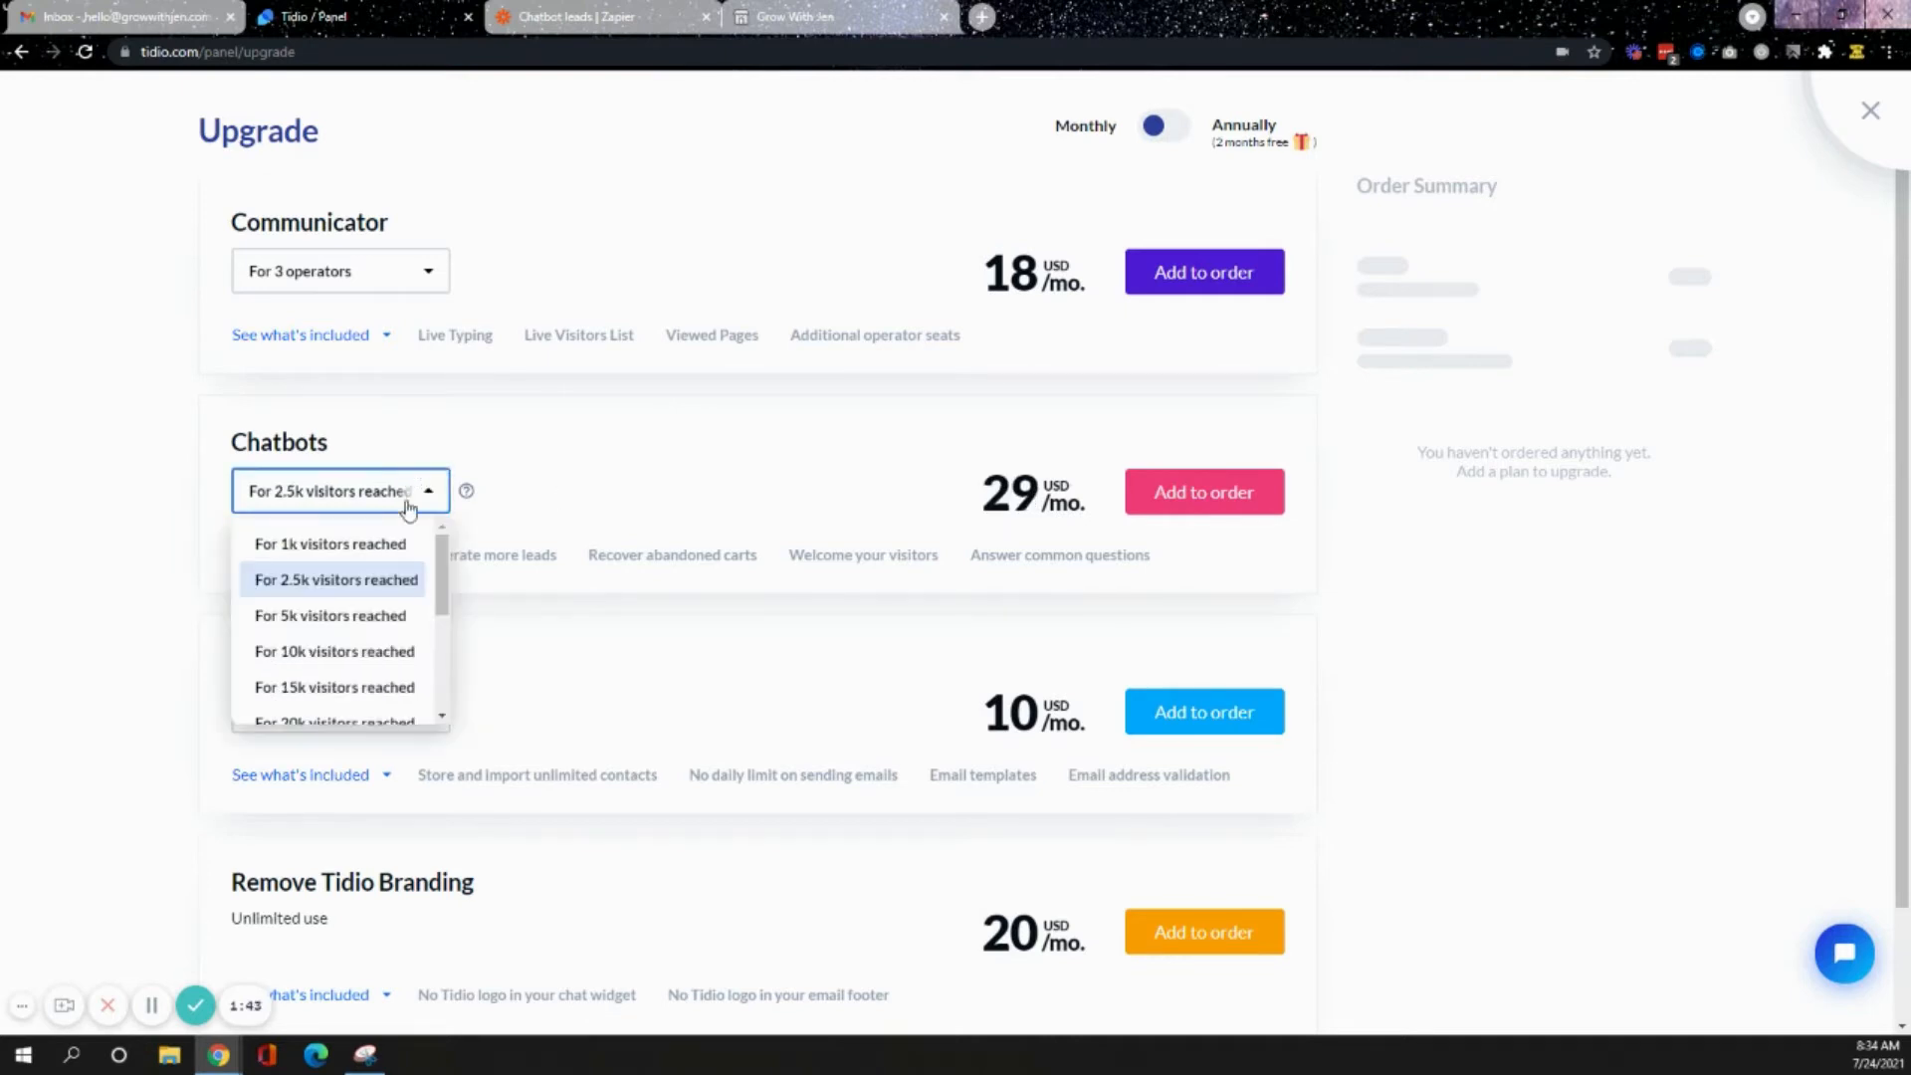
click(408, 548)
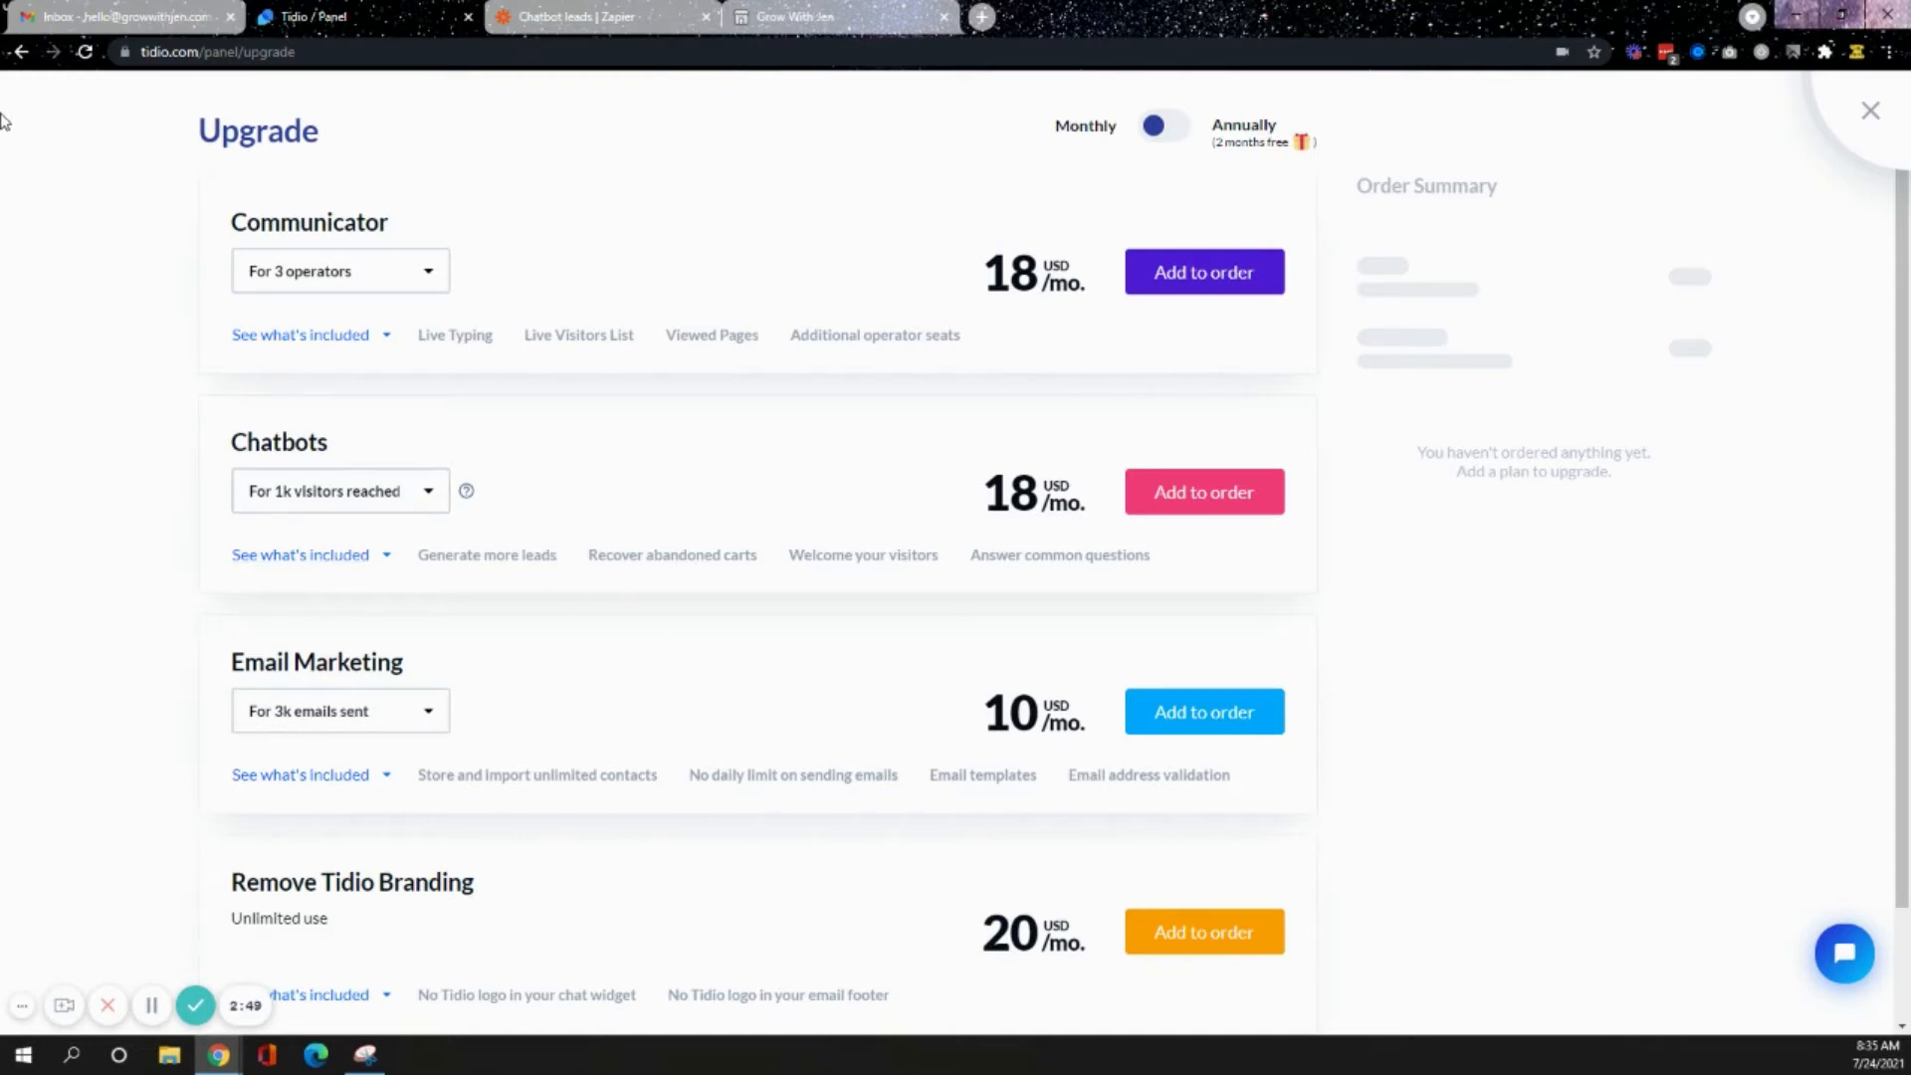
- Go back to the Podia Store bot flow and examine the nodes and their analytics percentages
click(18, 54)
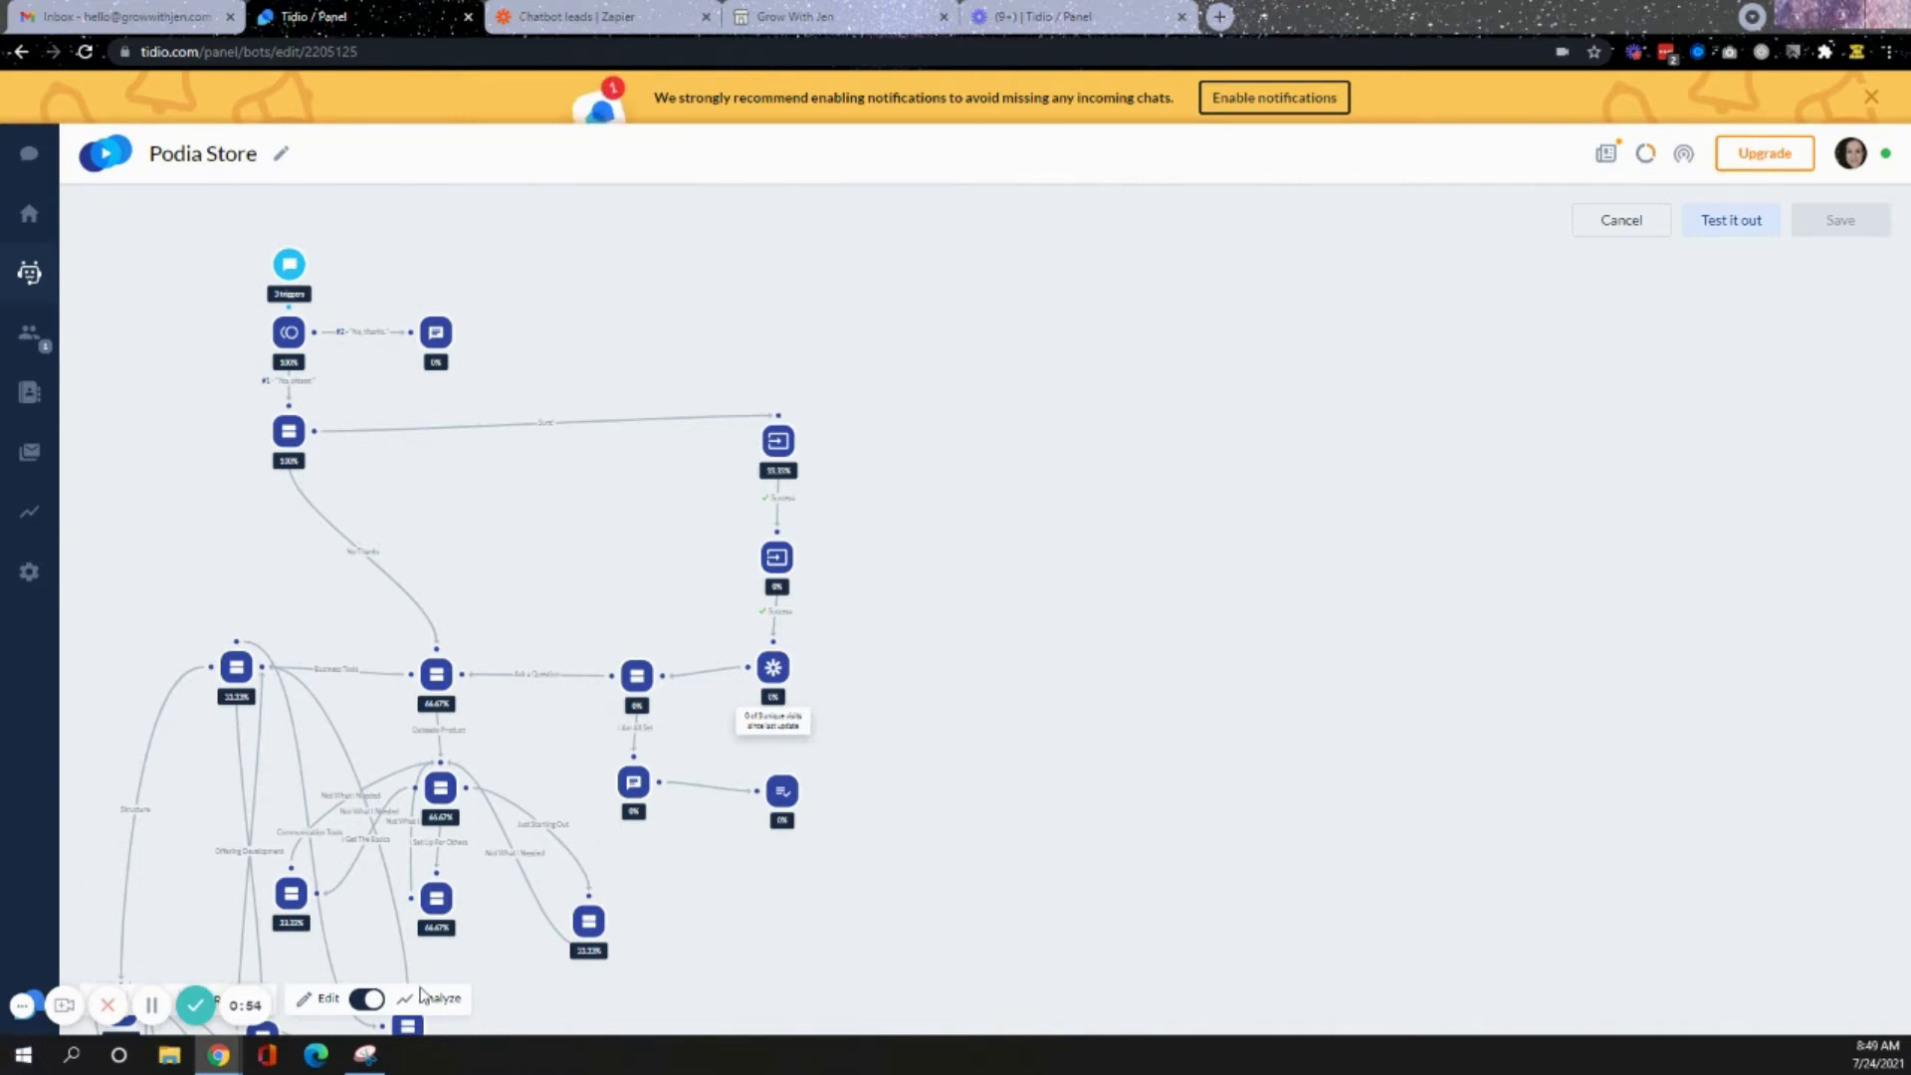
scroll(1046, 538, down, 3)
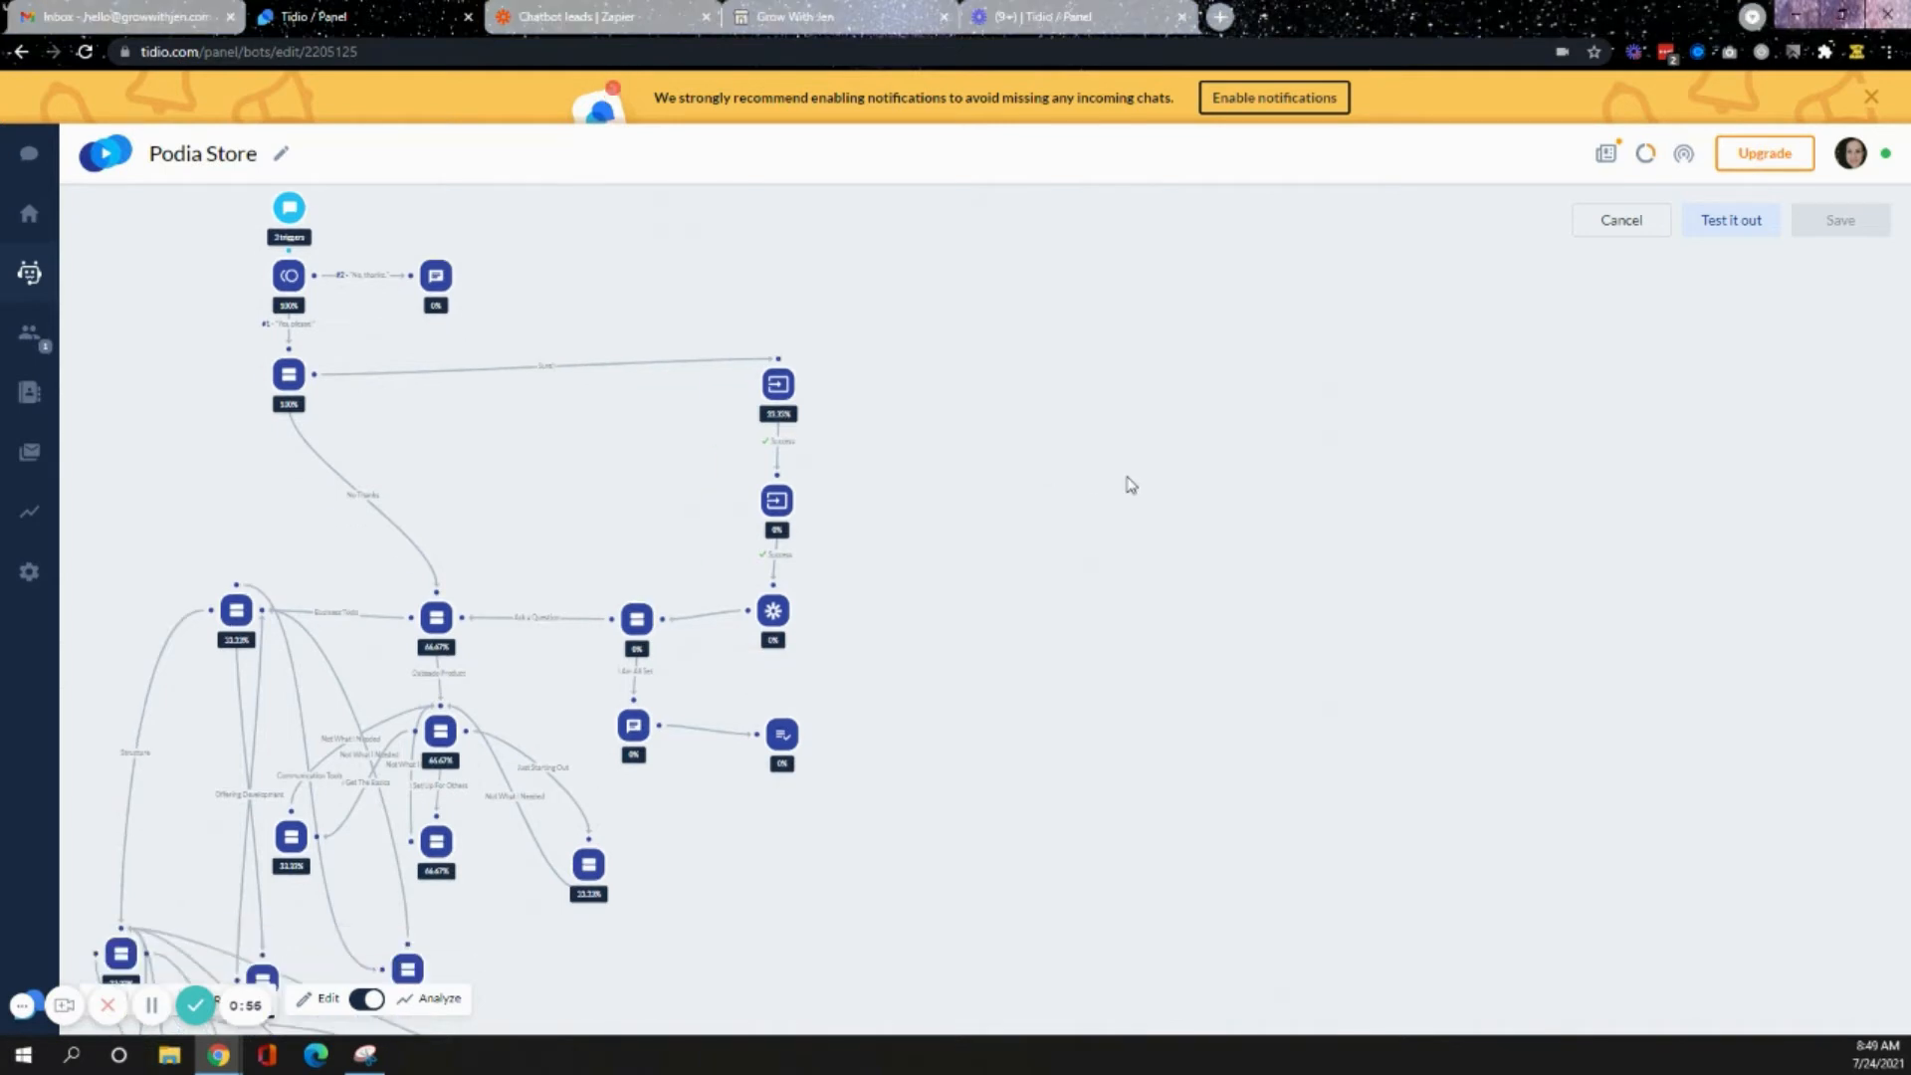
scroll(1417, 575, up, 3)
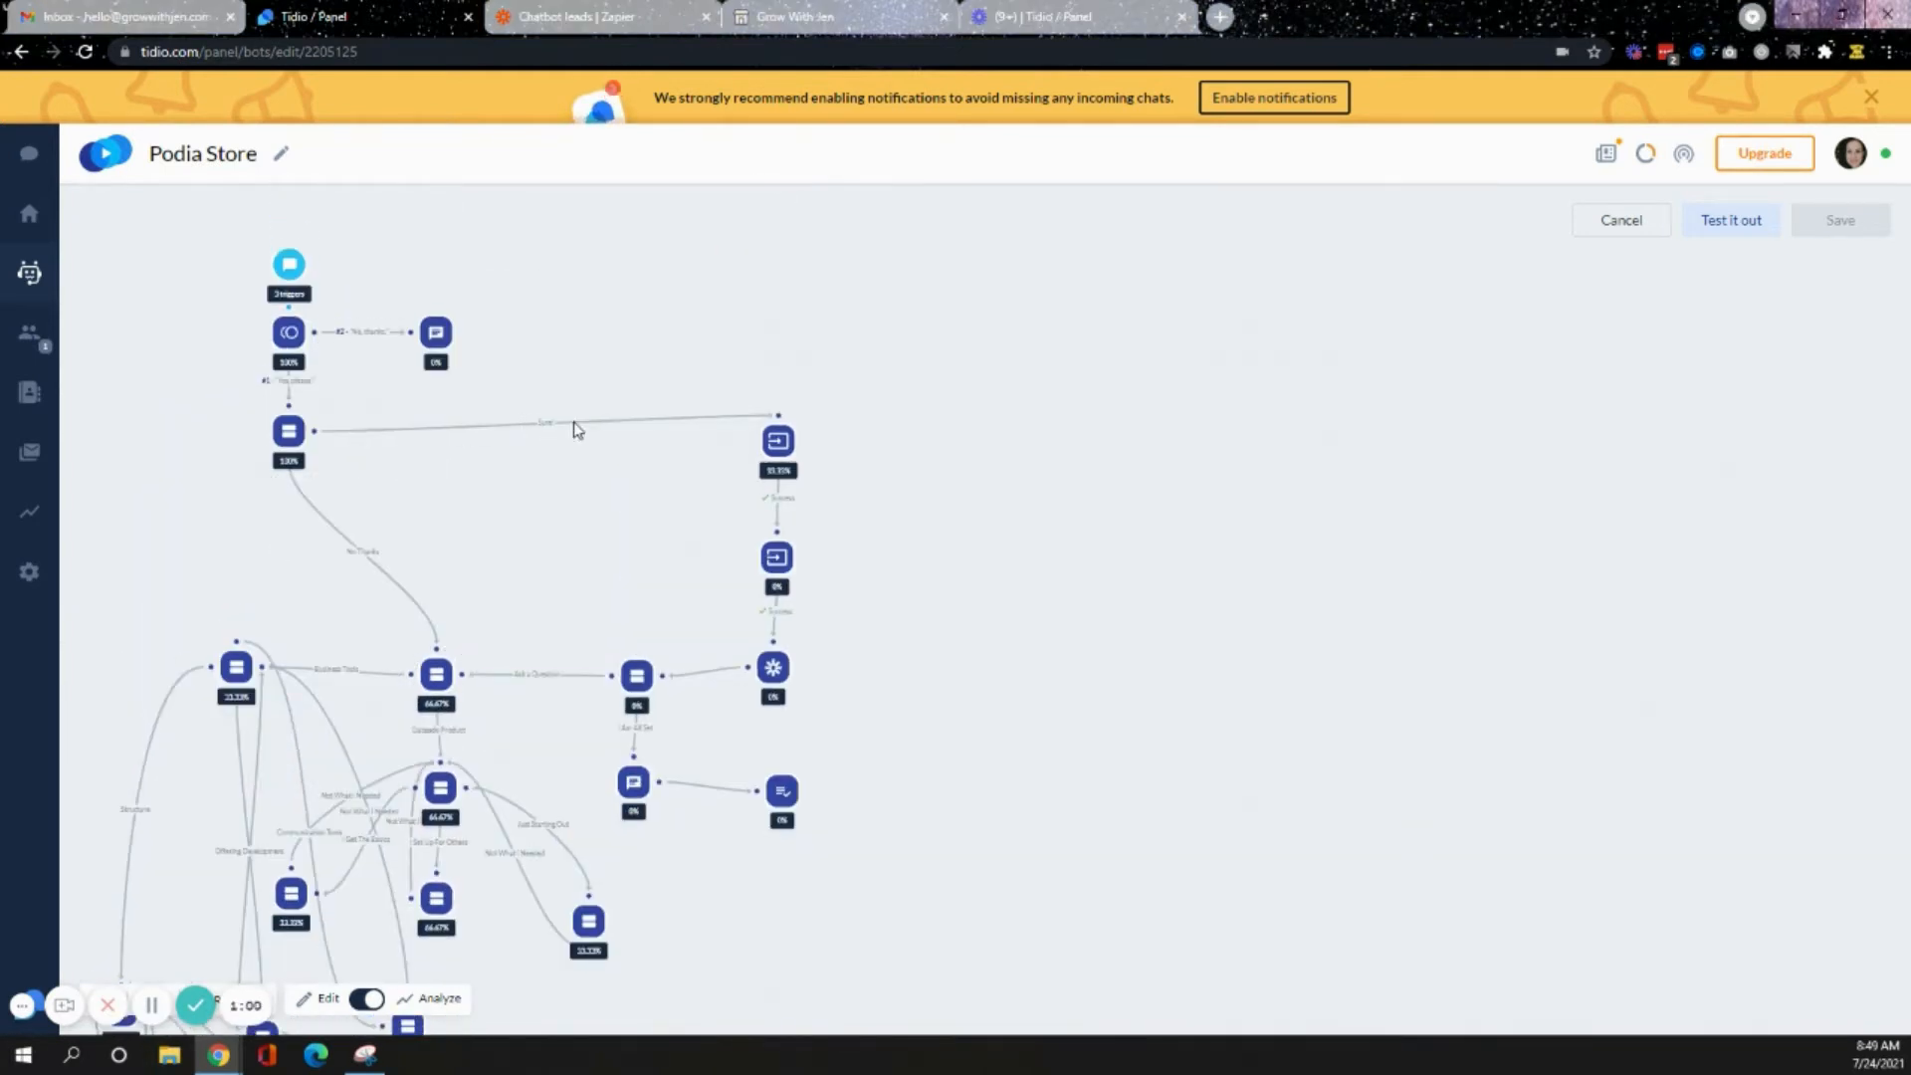
mouse_move(774, 448)
scroll(1084, 521, down, 2)
mouse_move(278, 338)
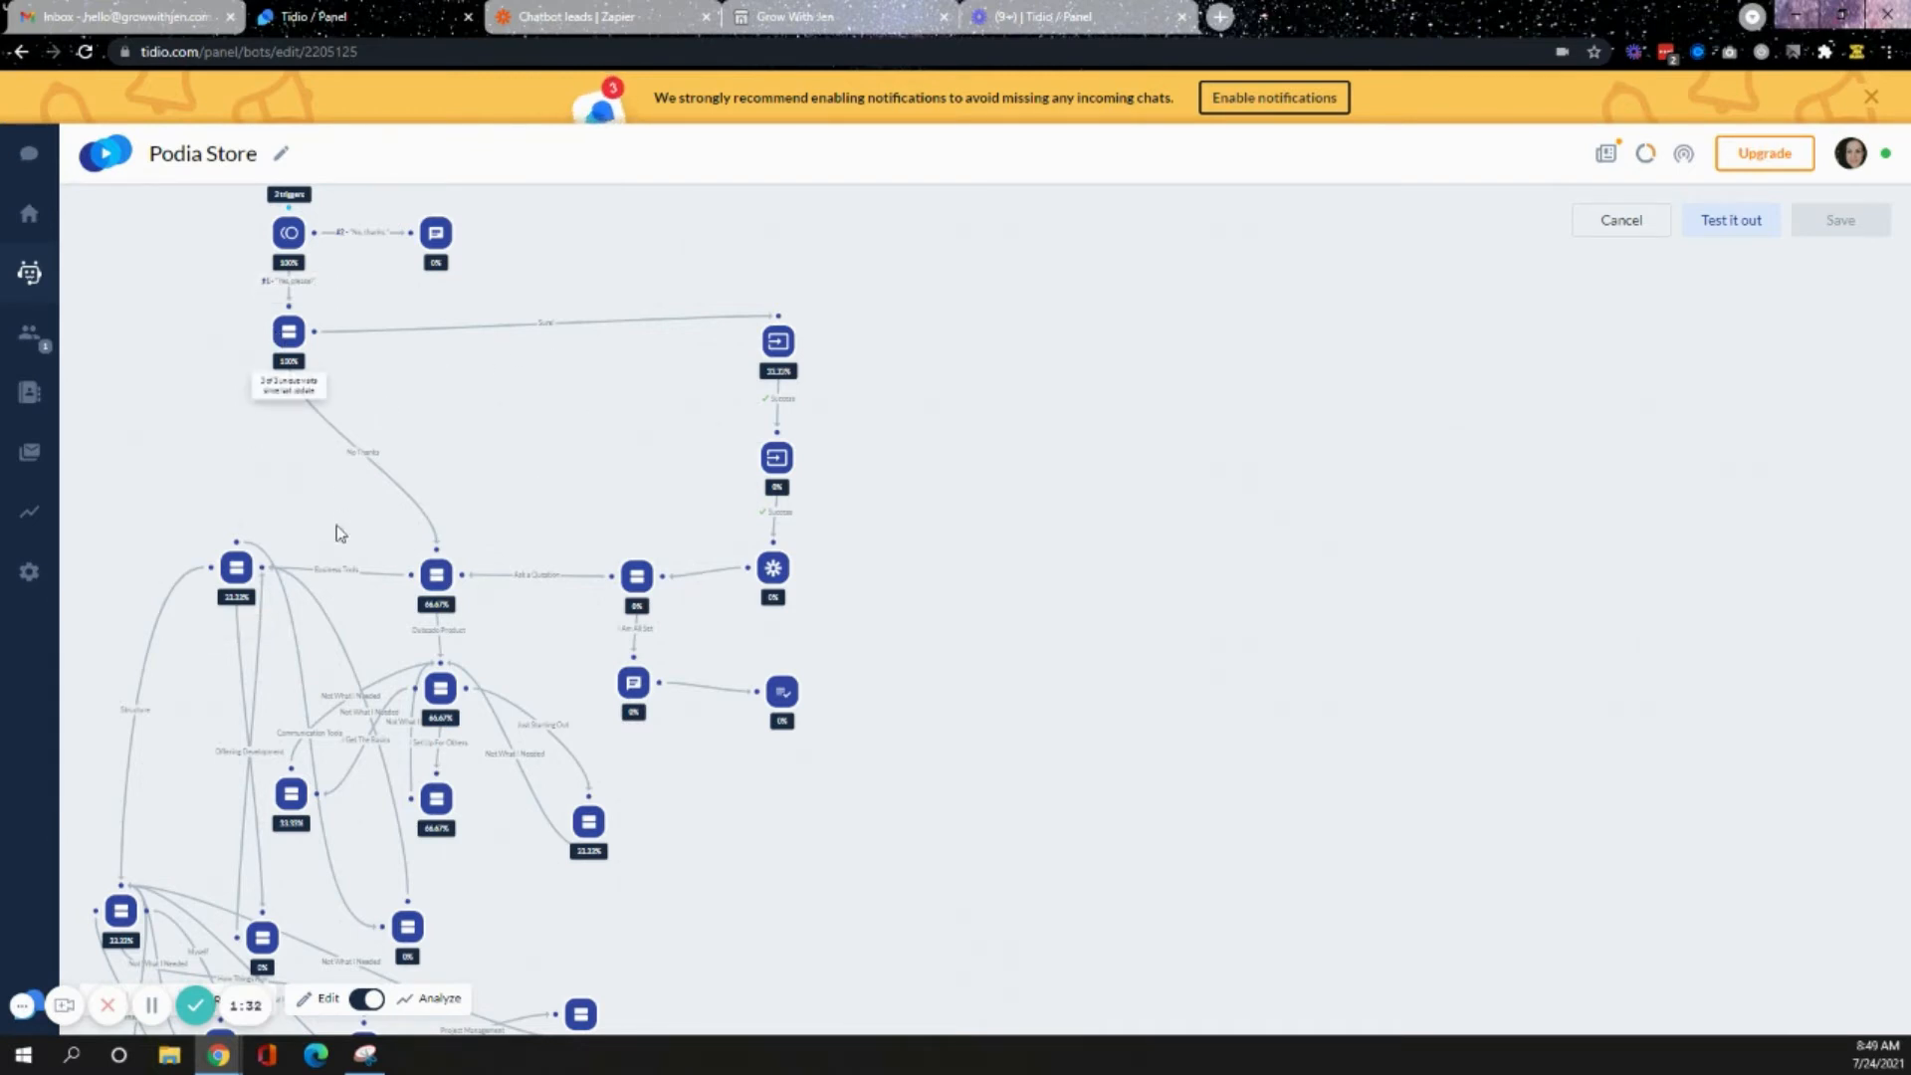
mouse_move(433, 587)
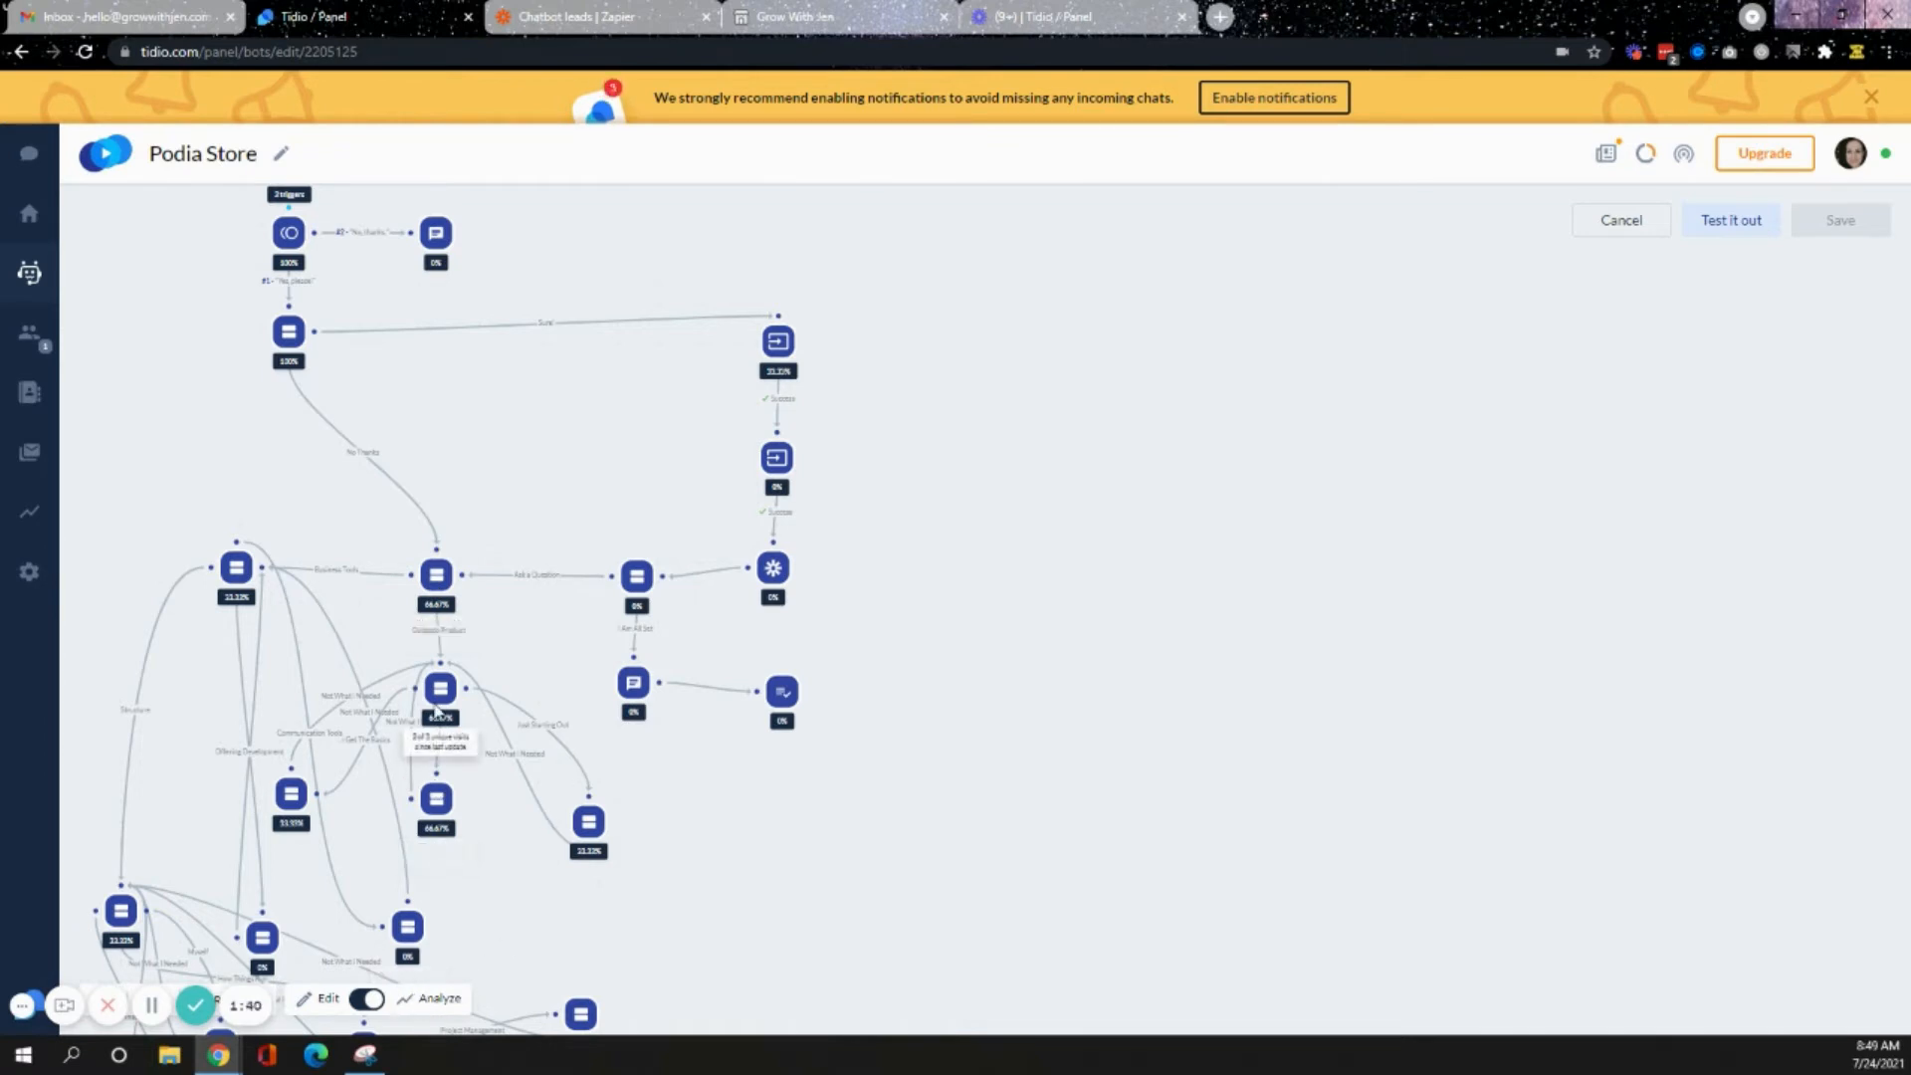
mouse_move(451, 830)
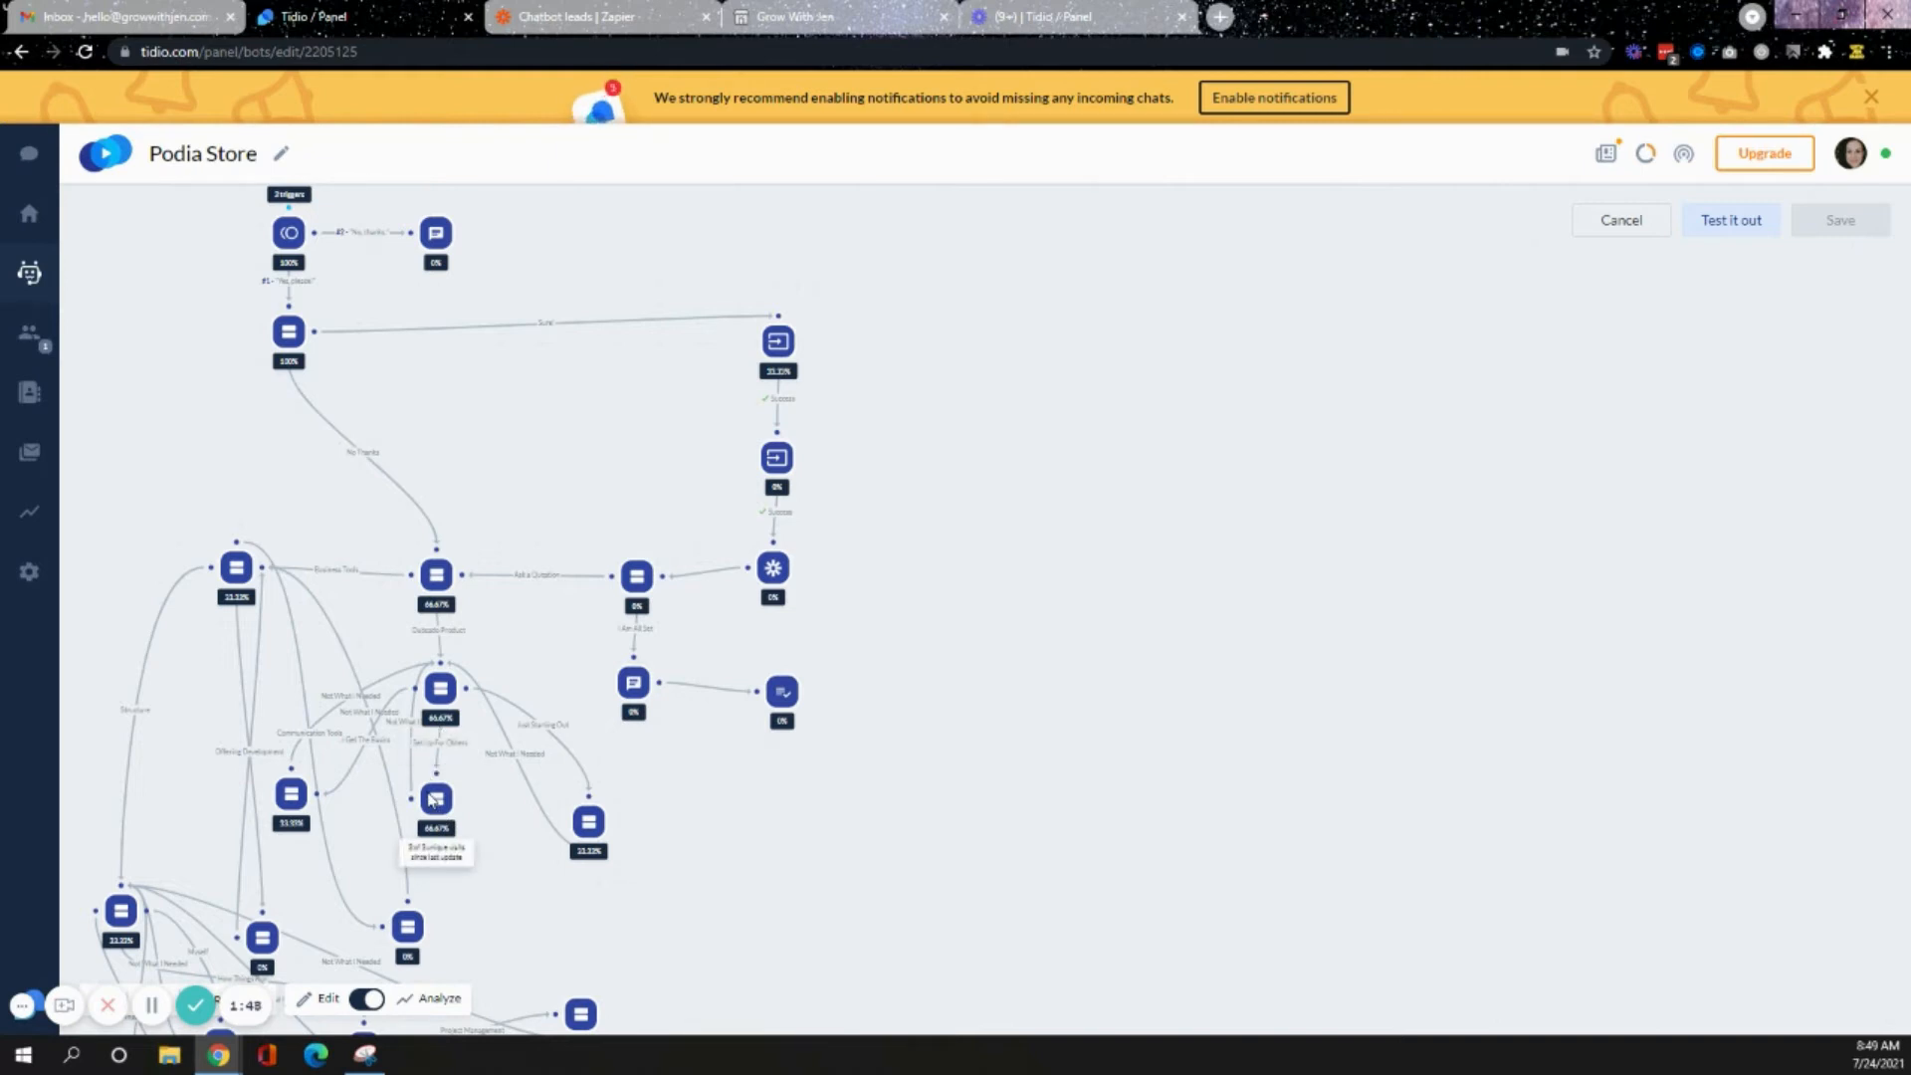
mouse_move(589, 837)
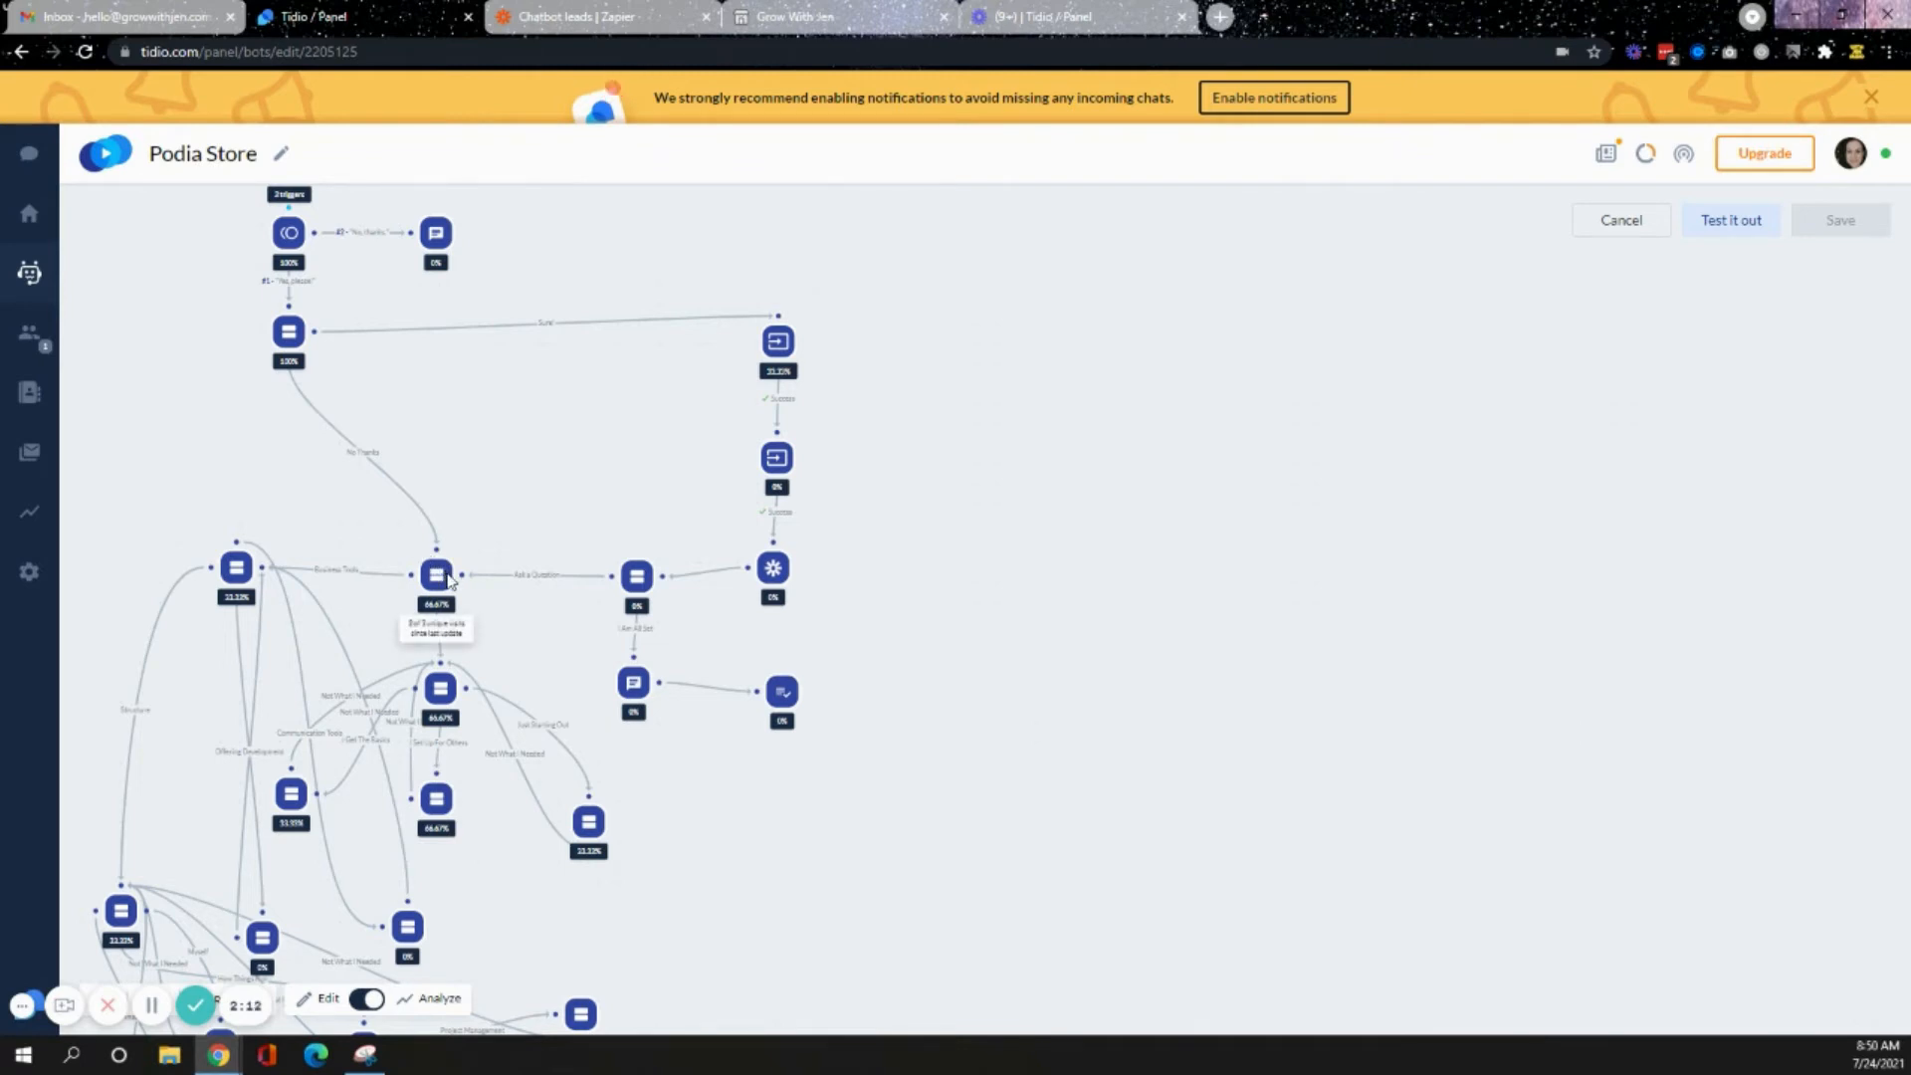
mouse_move(242, 576)
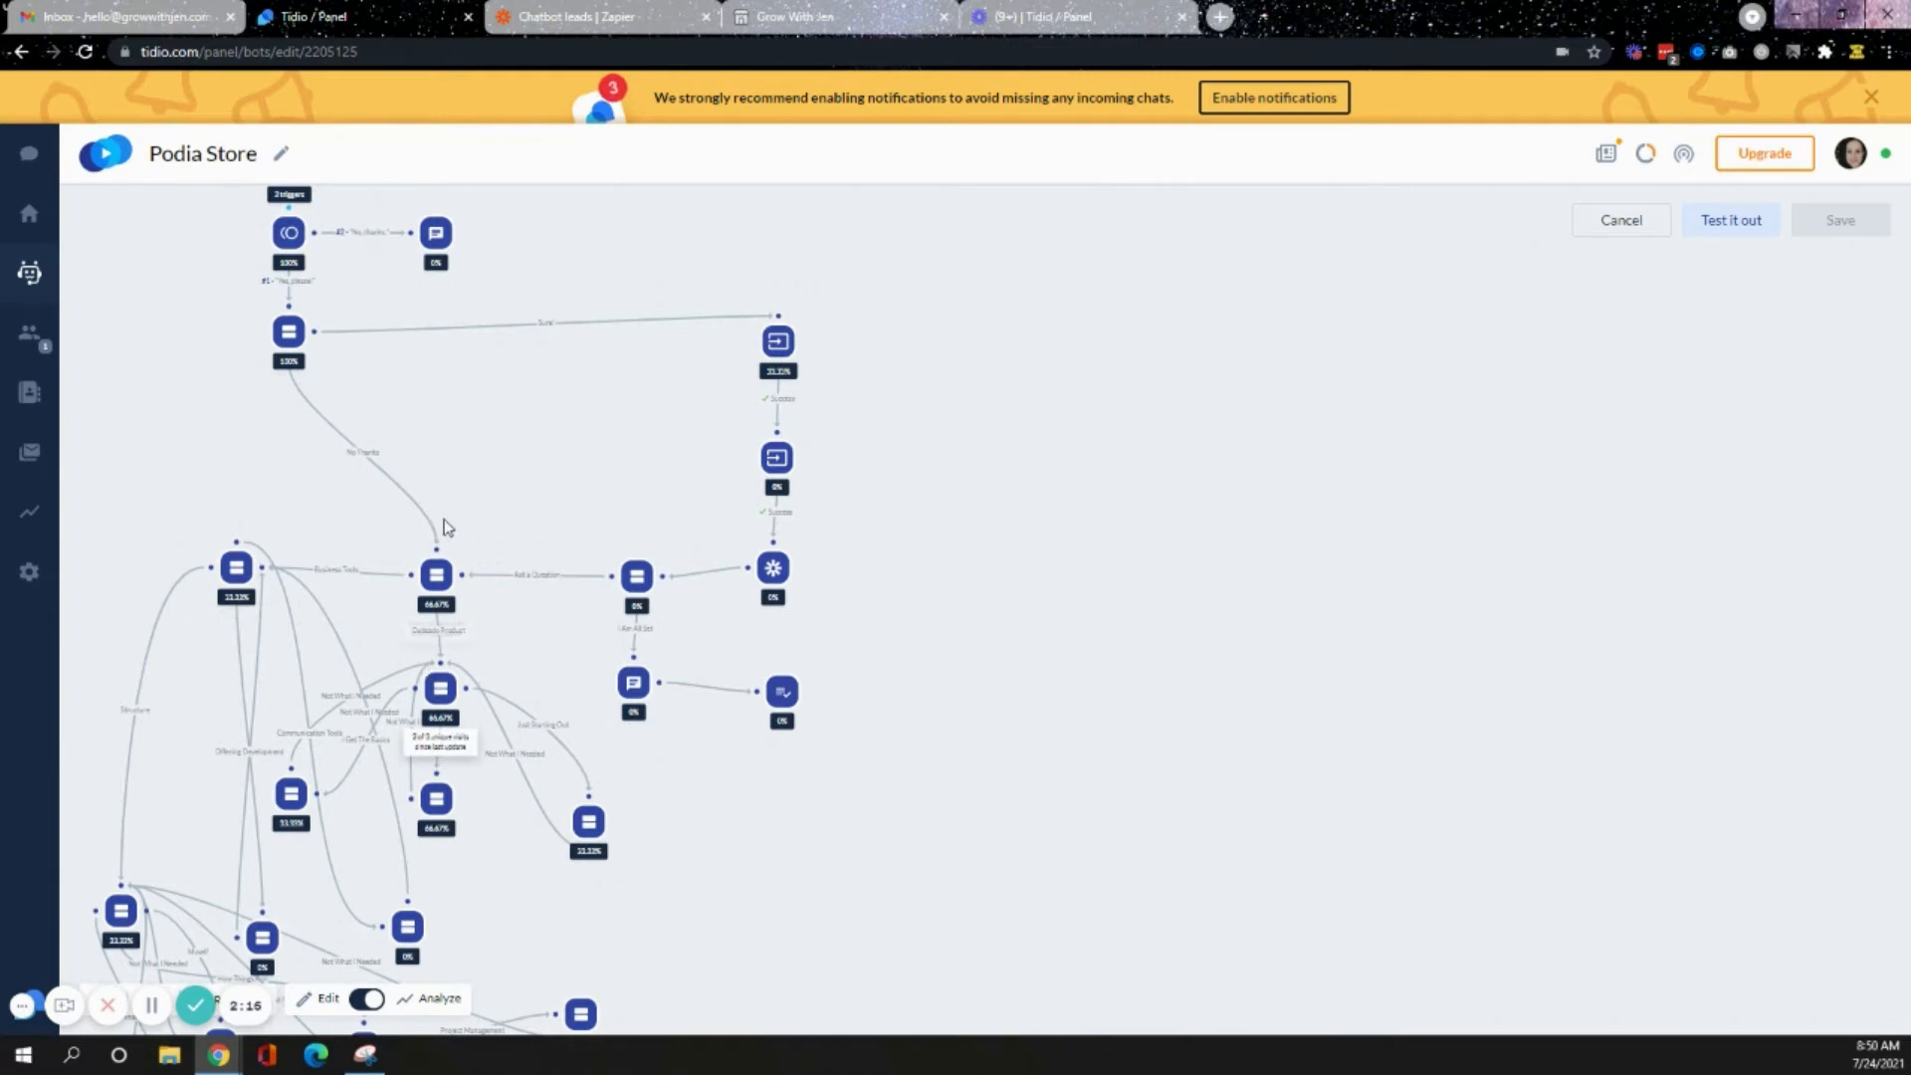
mouse_move(659, 574)
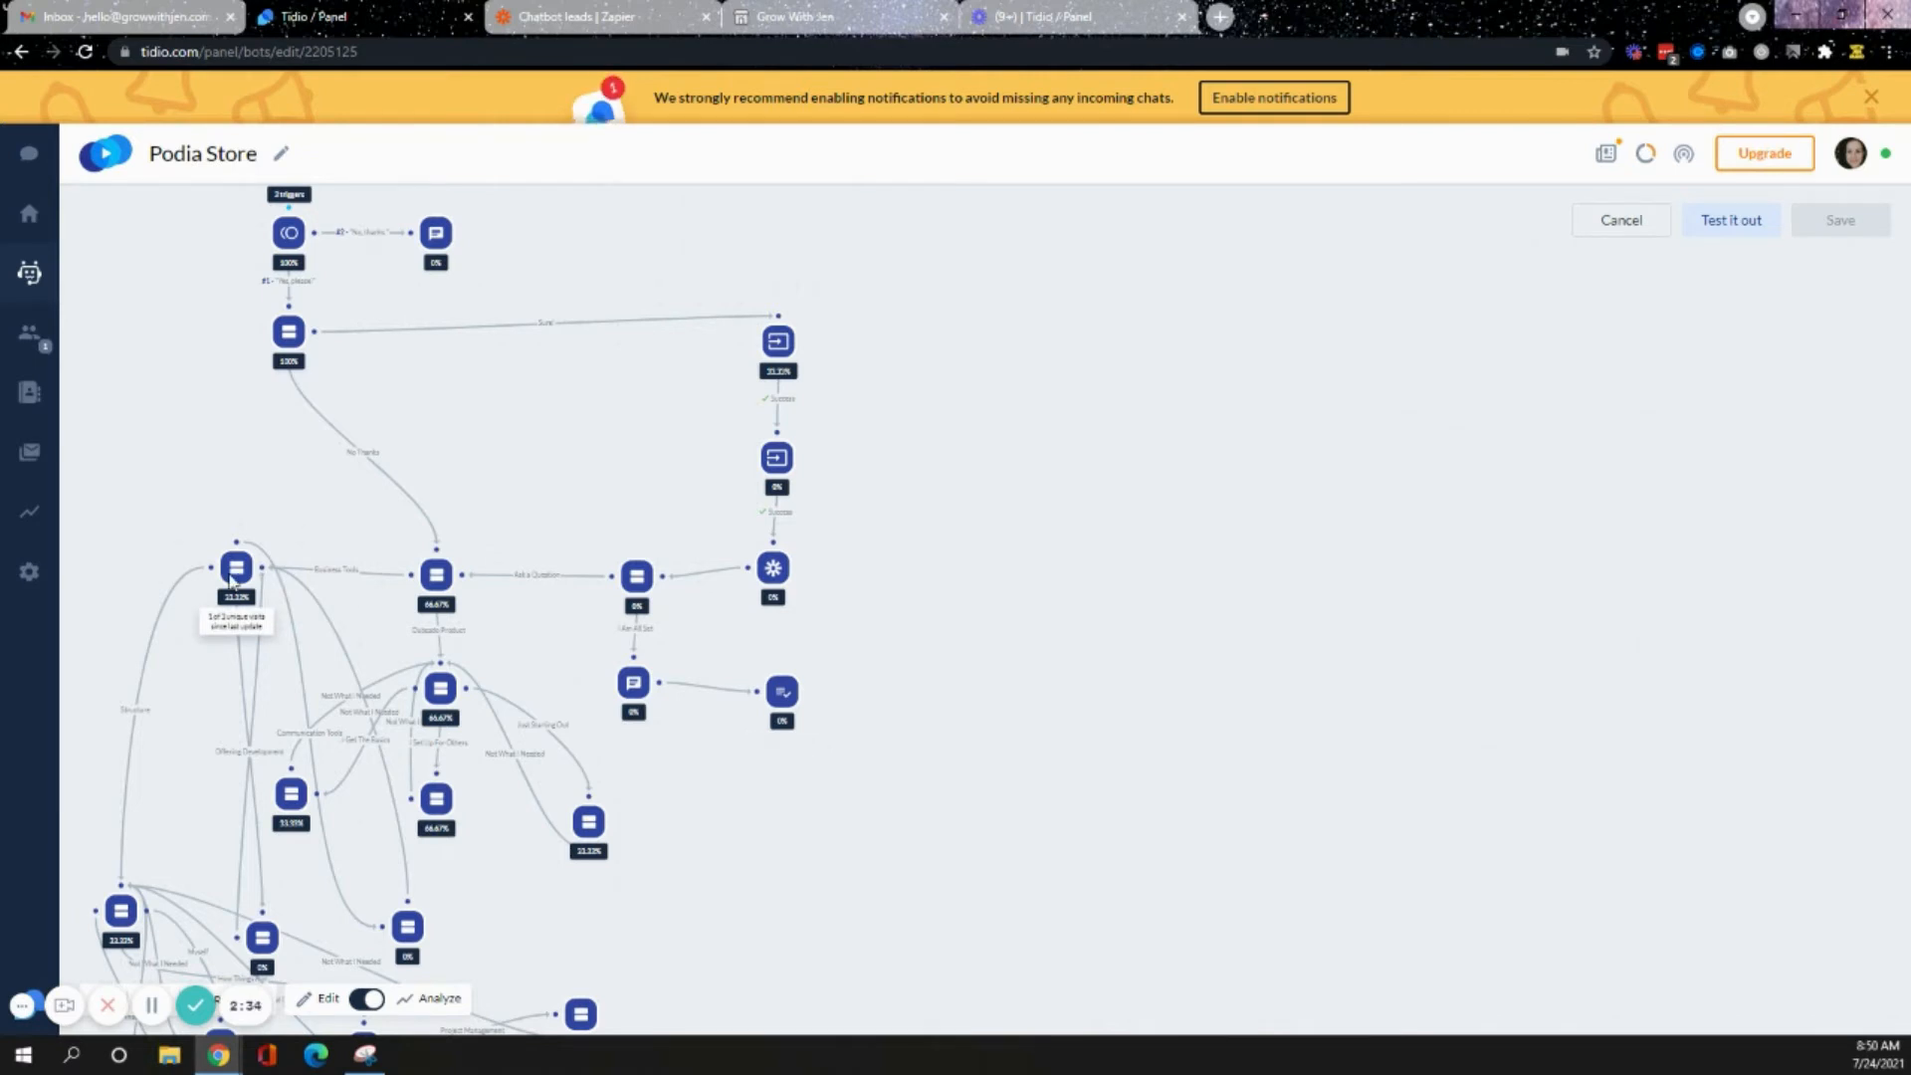
mouse_move(457, 698)
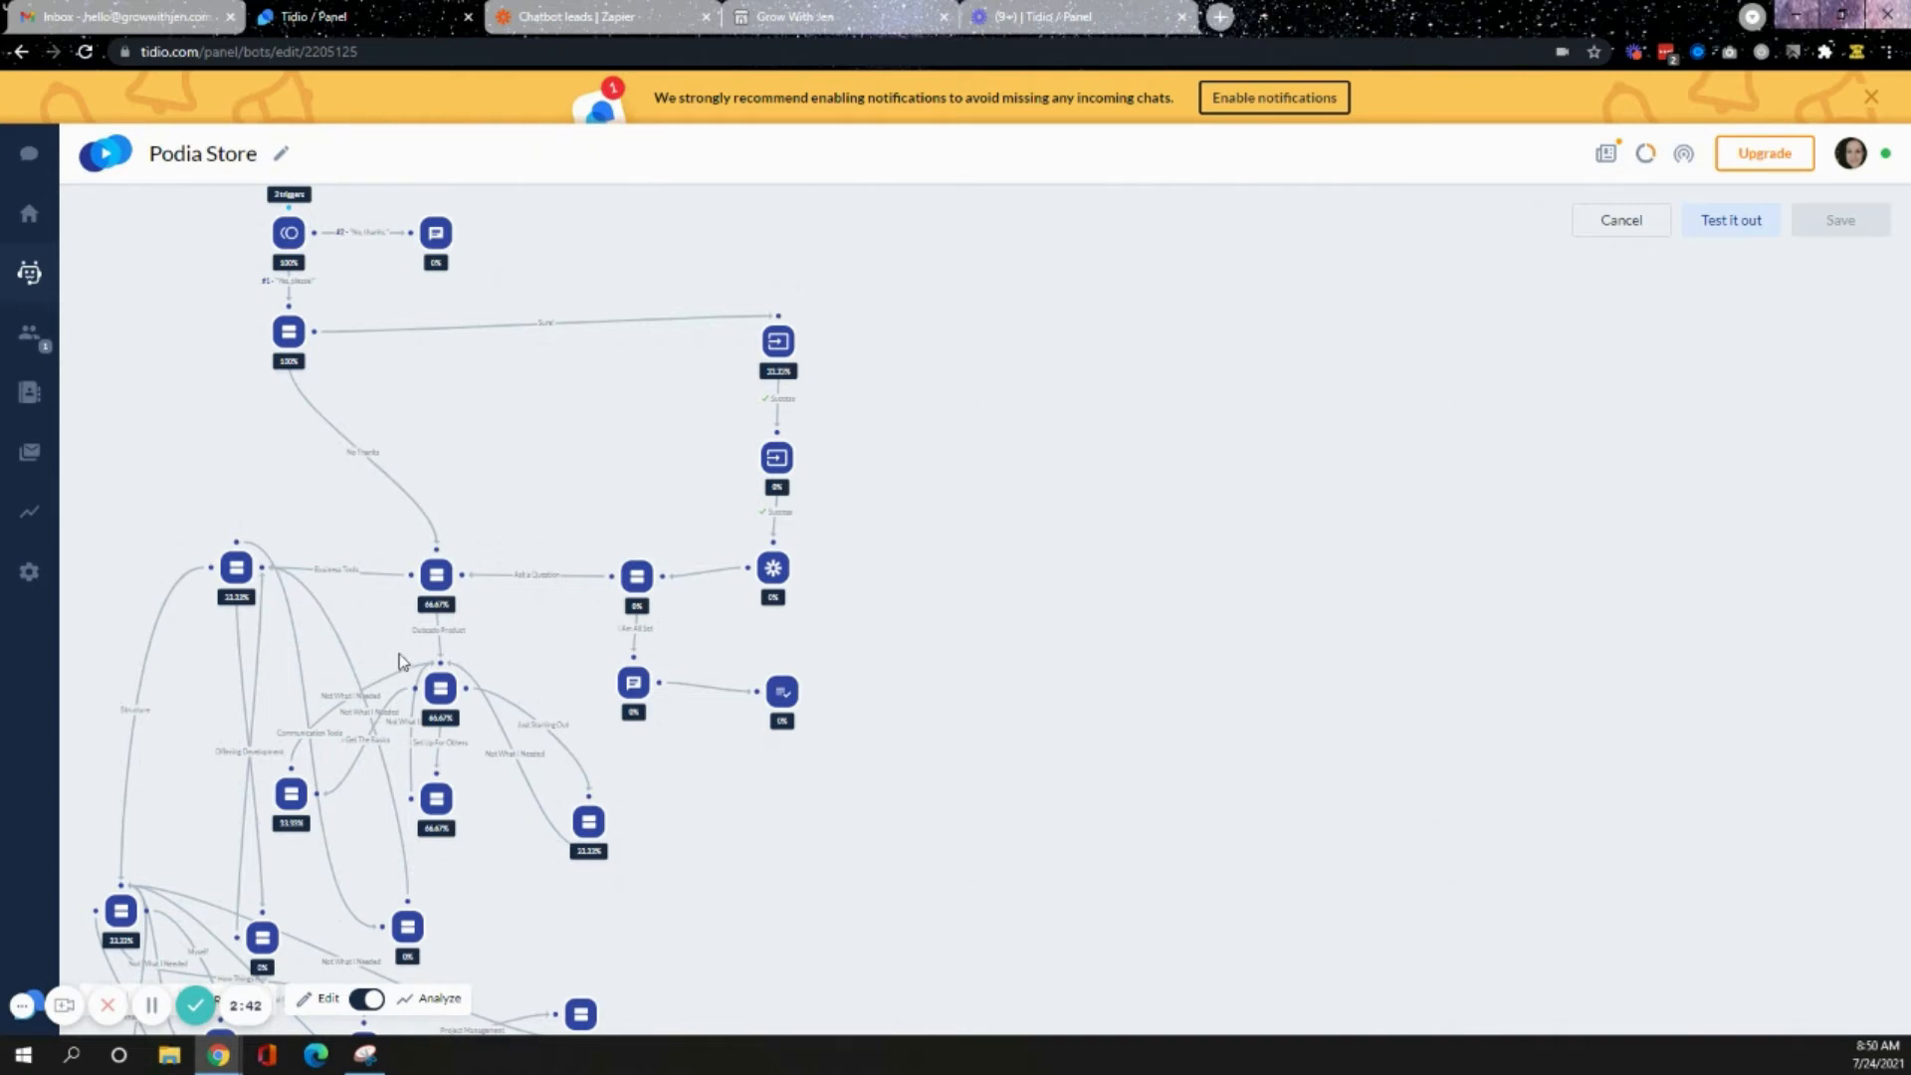
- Switch the bot flow to Edit mode and open the Visitor Clicks on Chat Icon trigger settings
click(362, 1001)
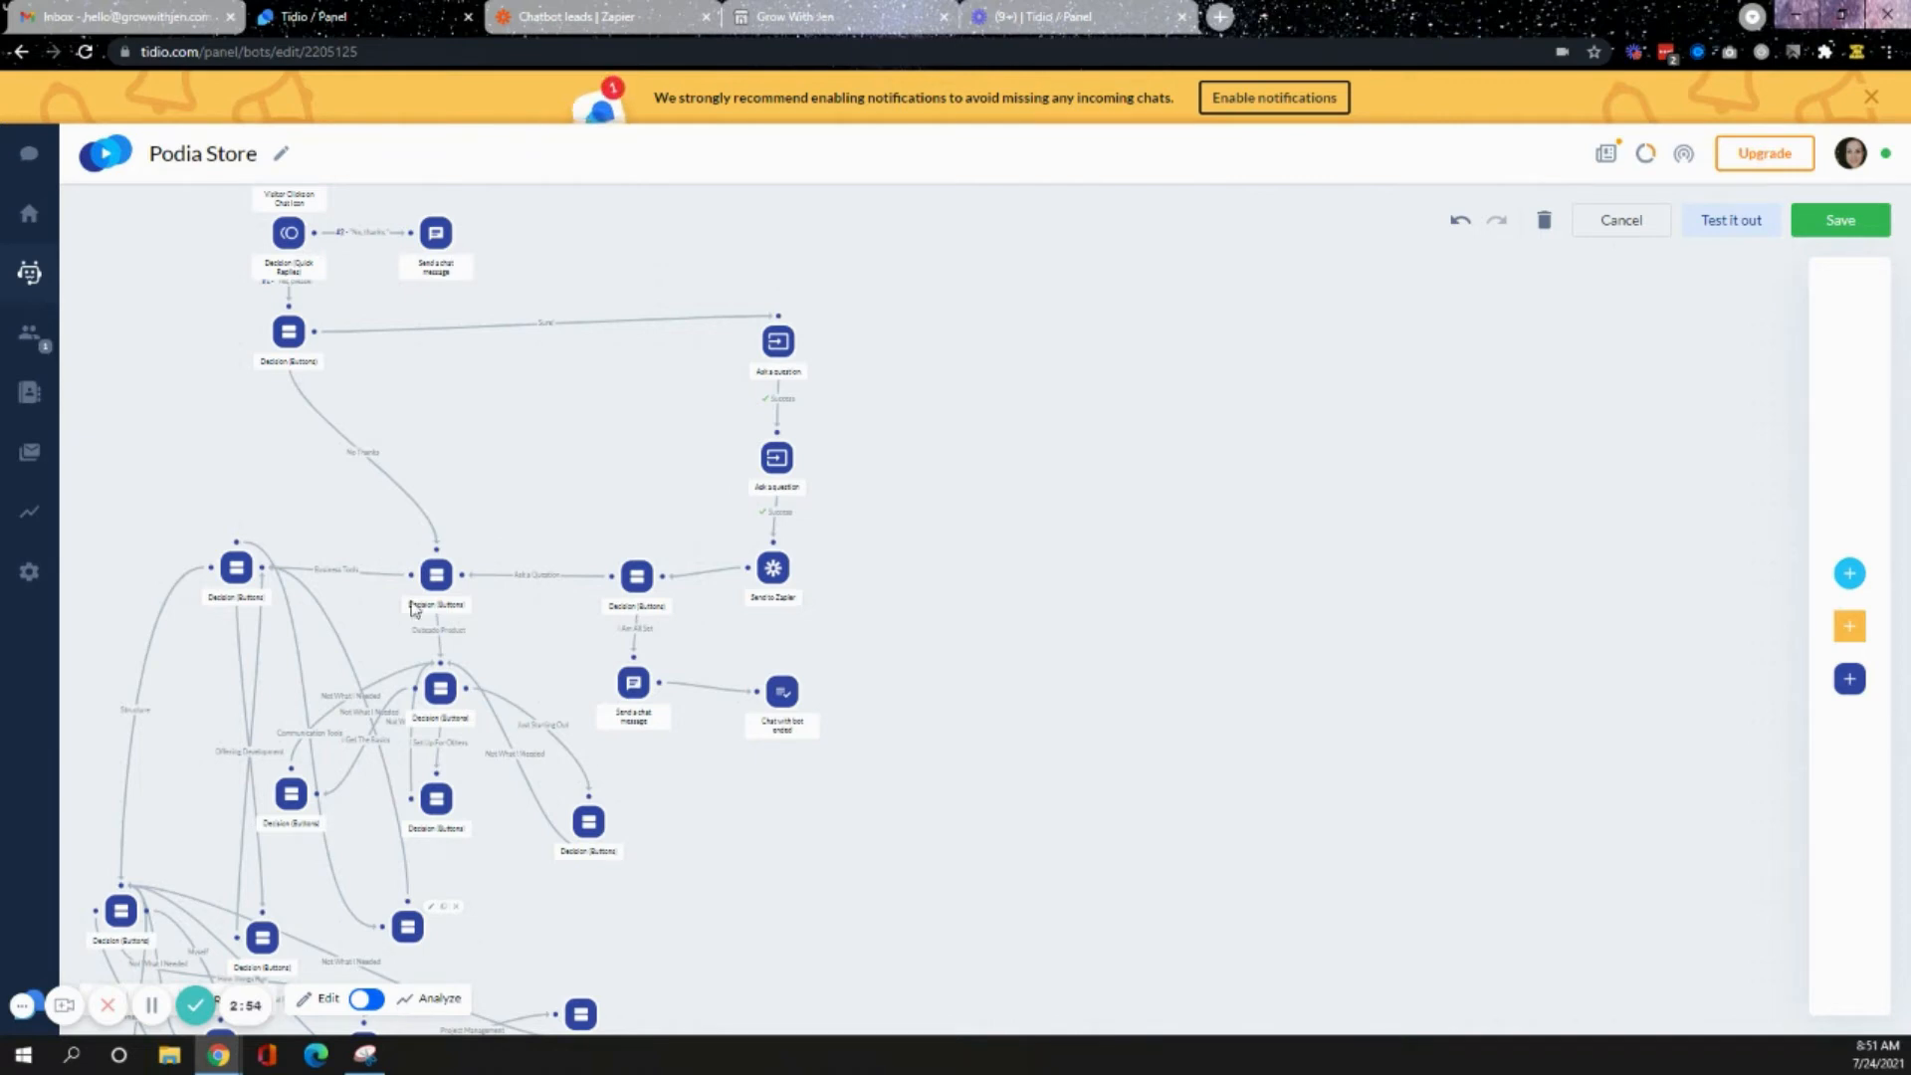
scroll(379, 431, up, 1)
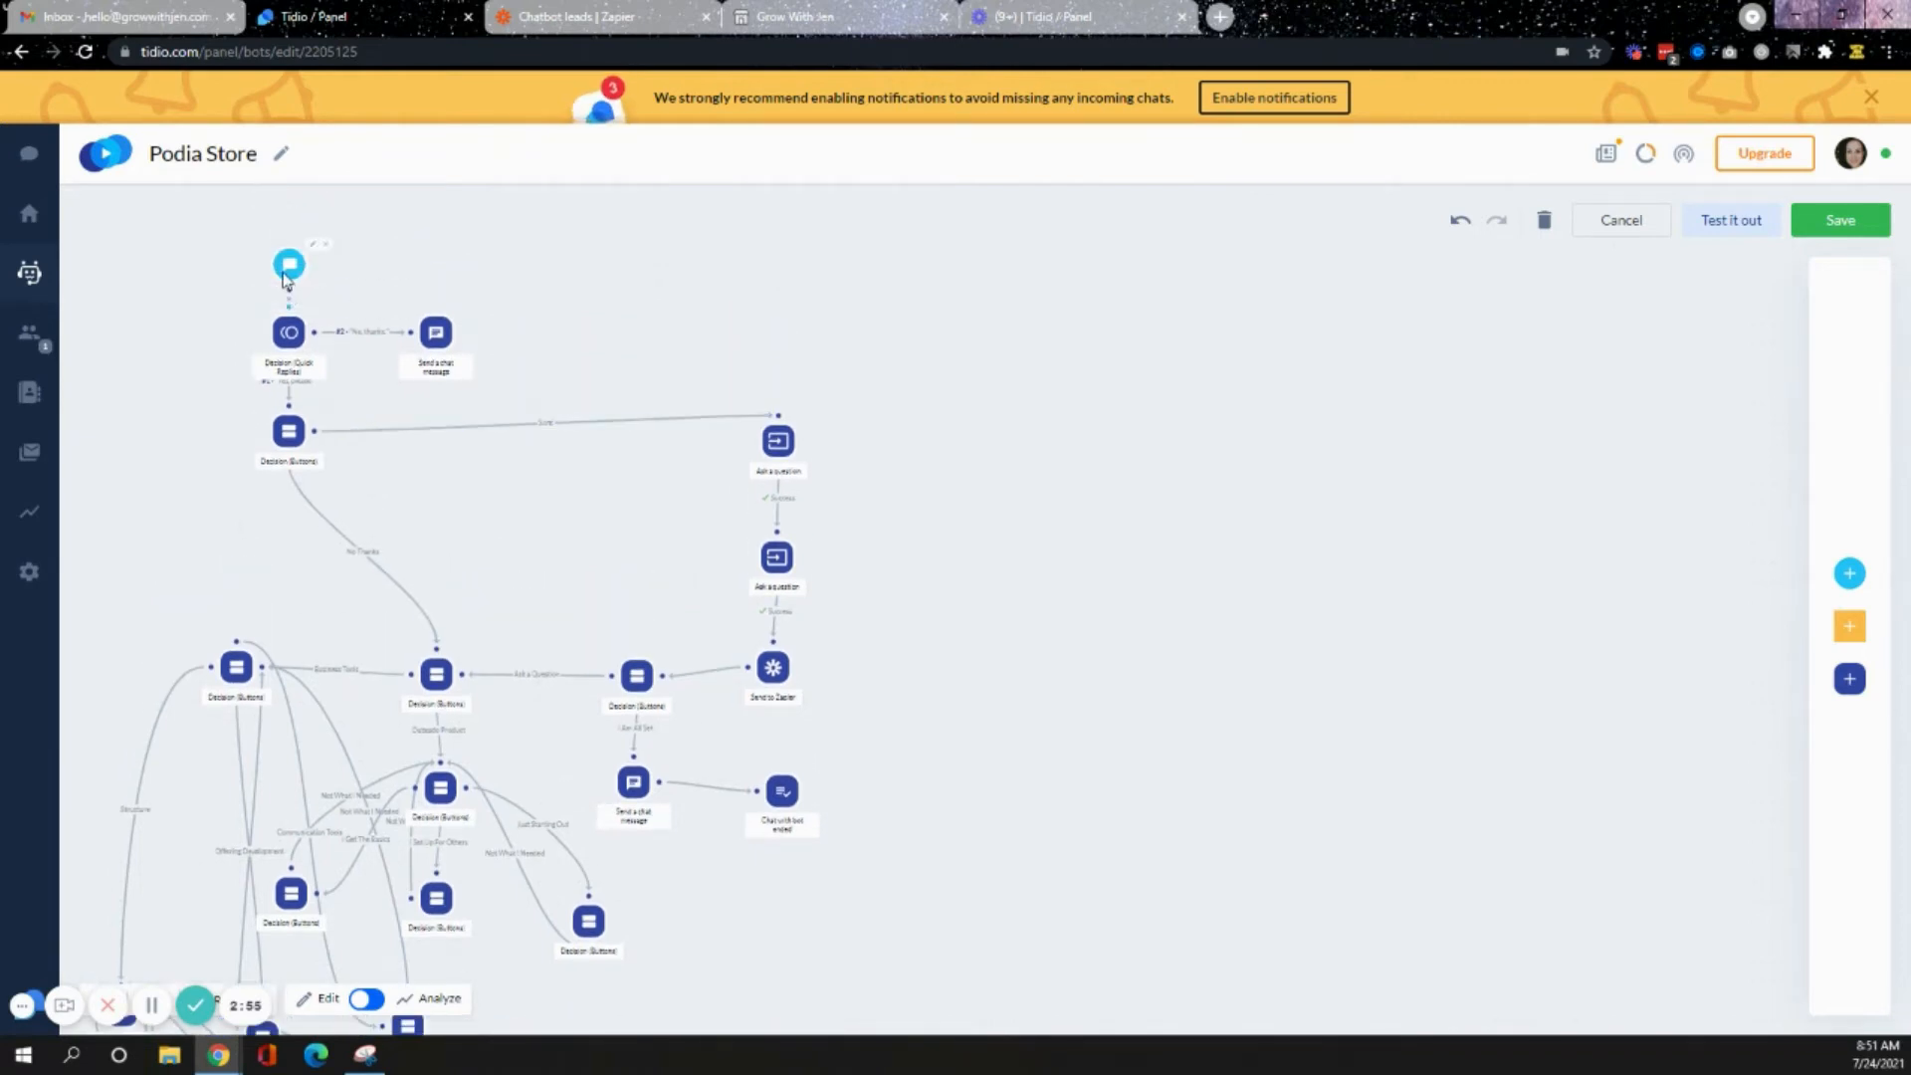
click(288, 269)
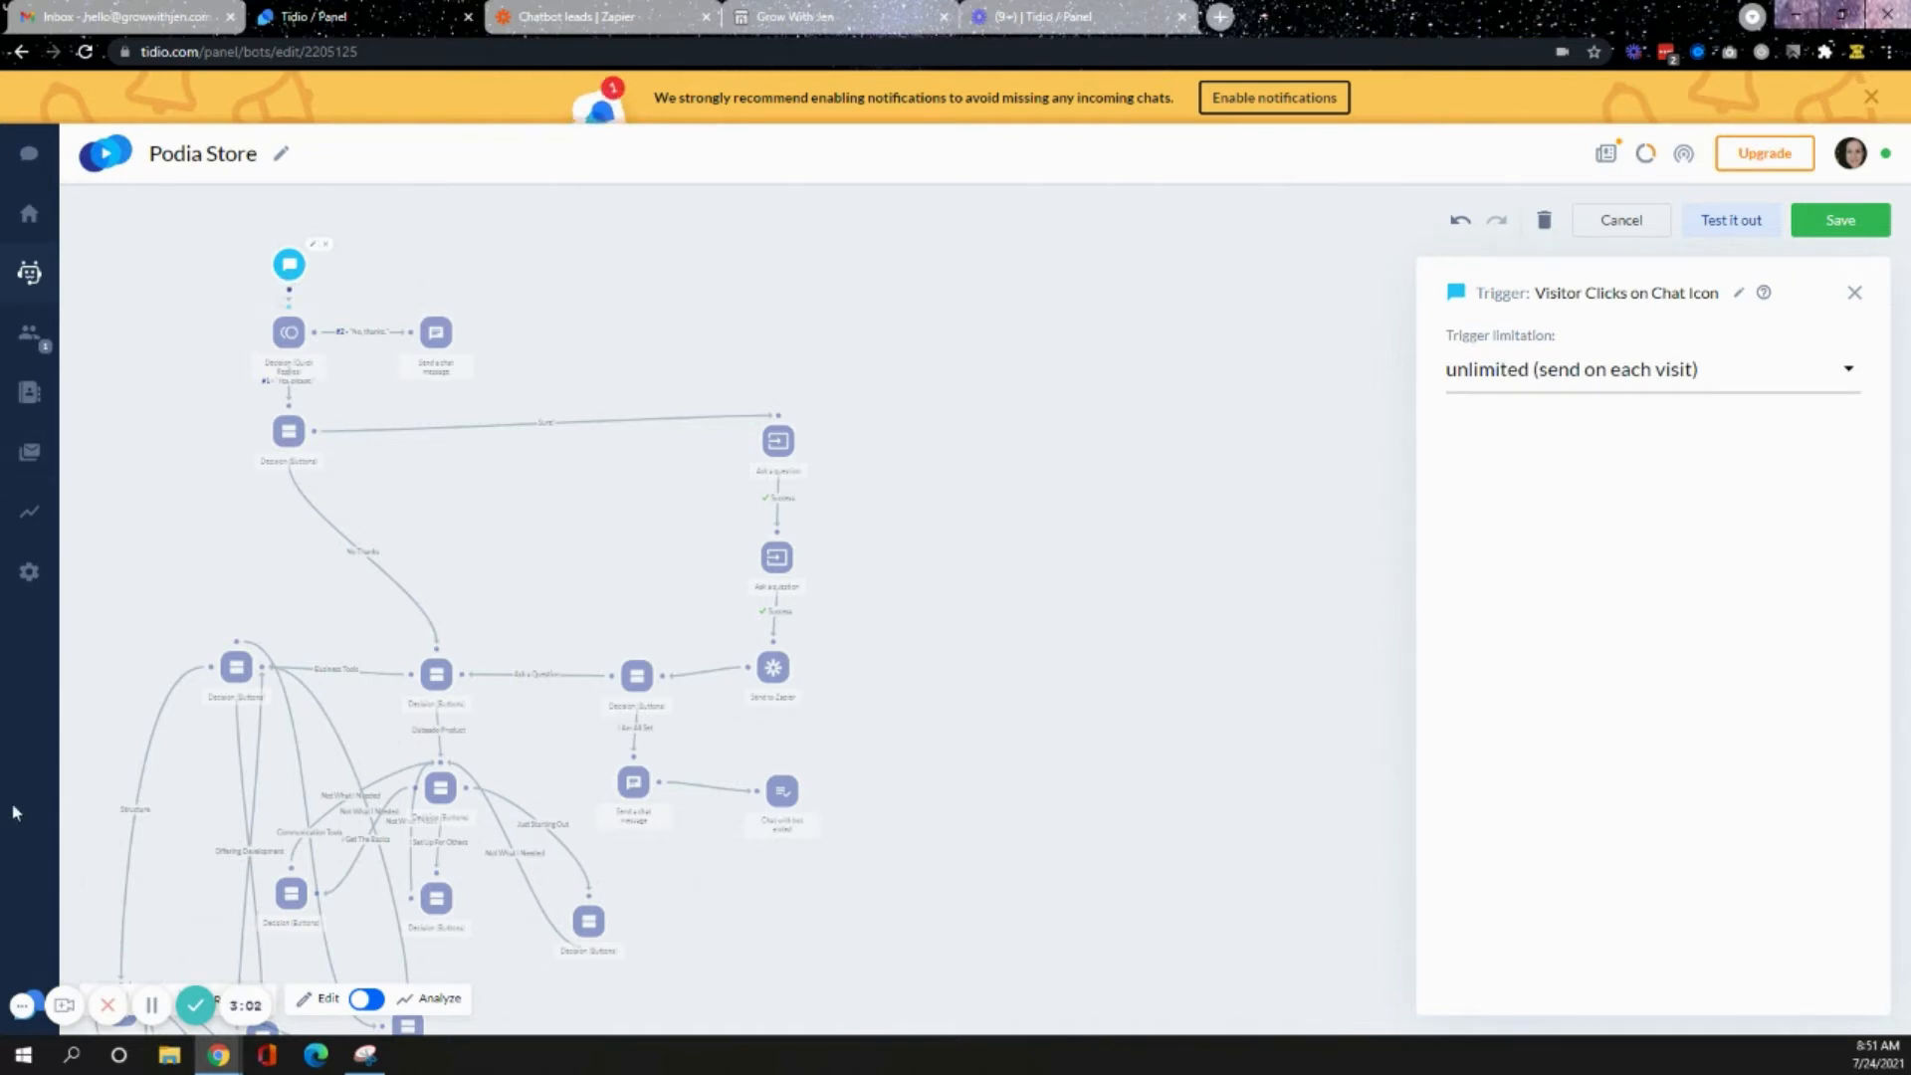
click(158, 1016)
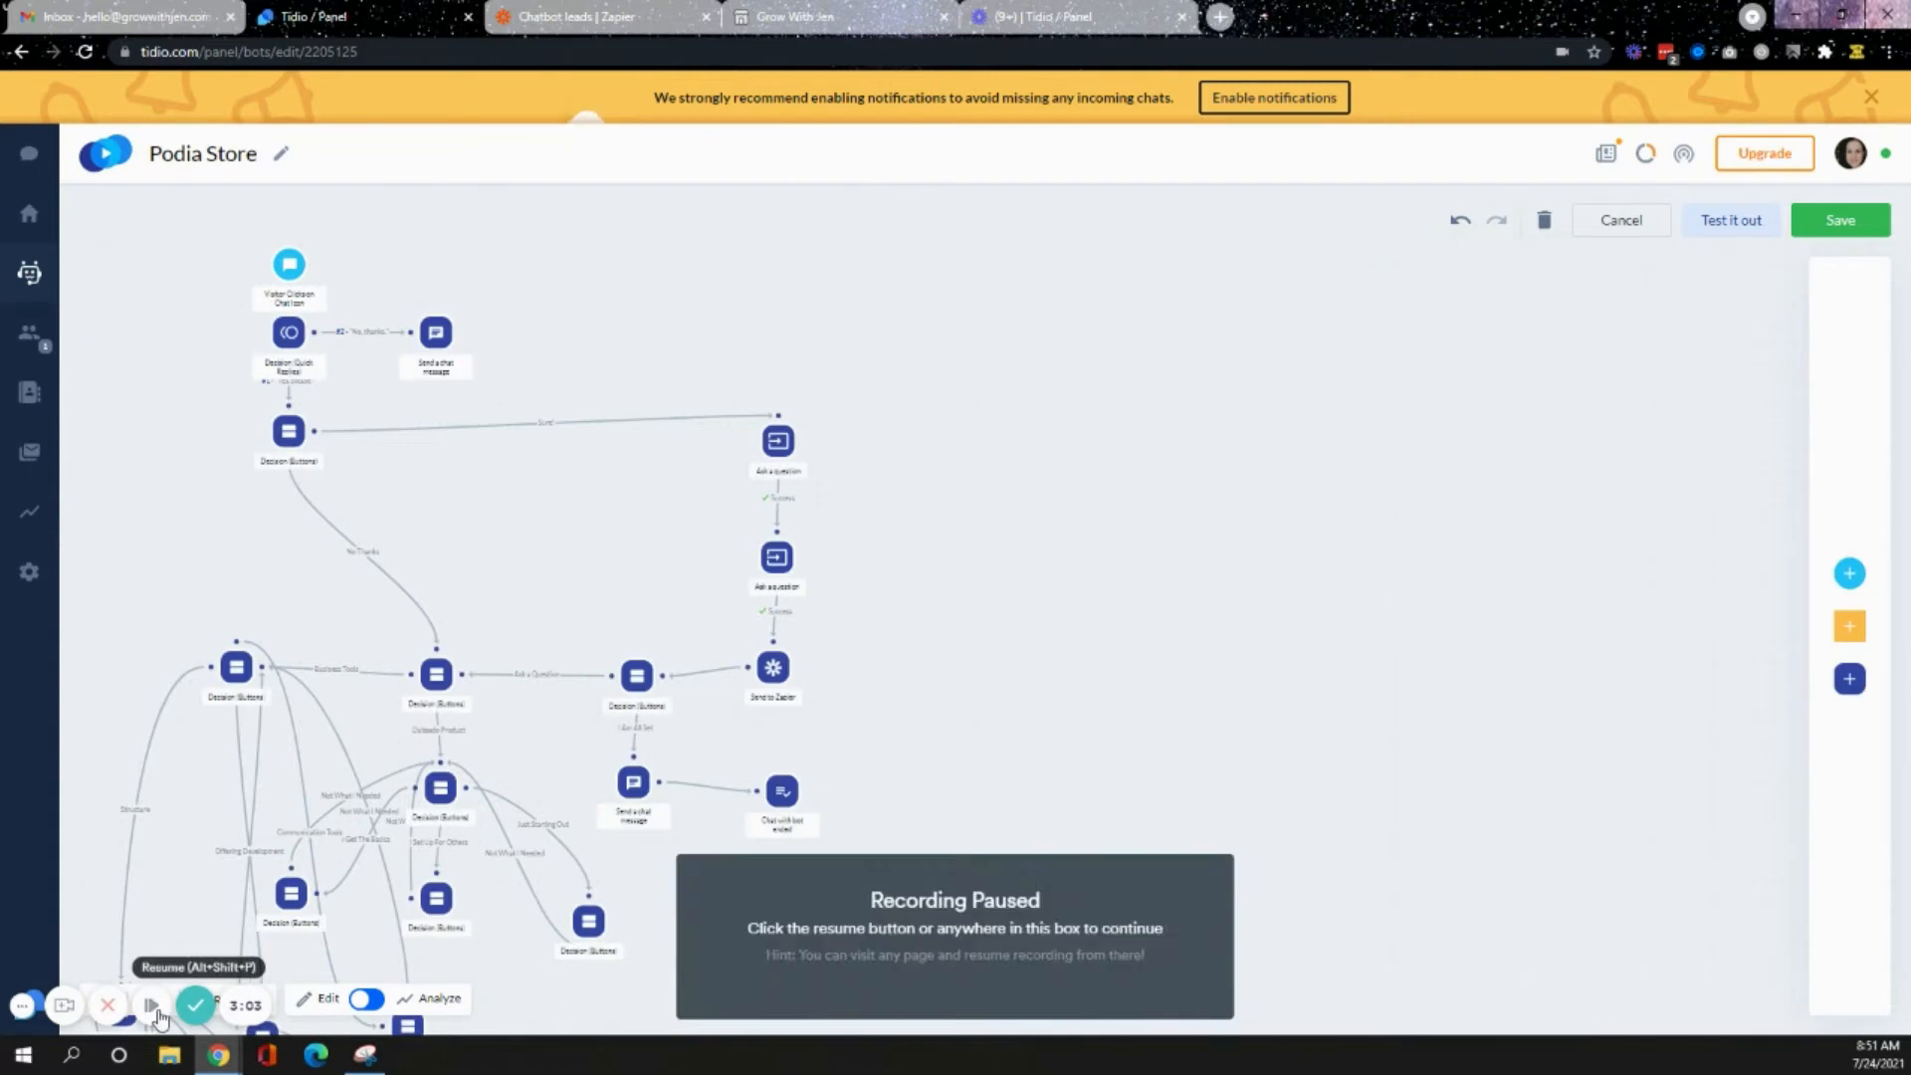
click(159, 1016)
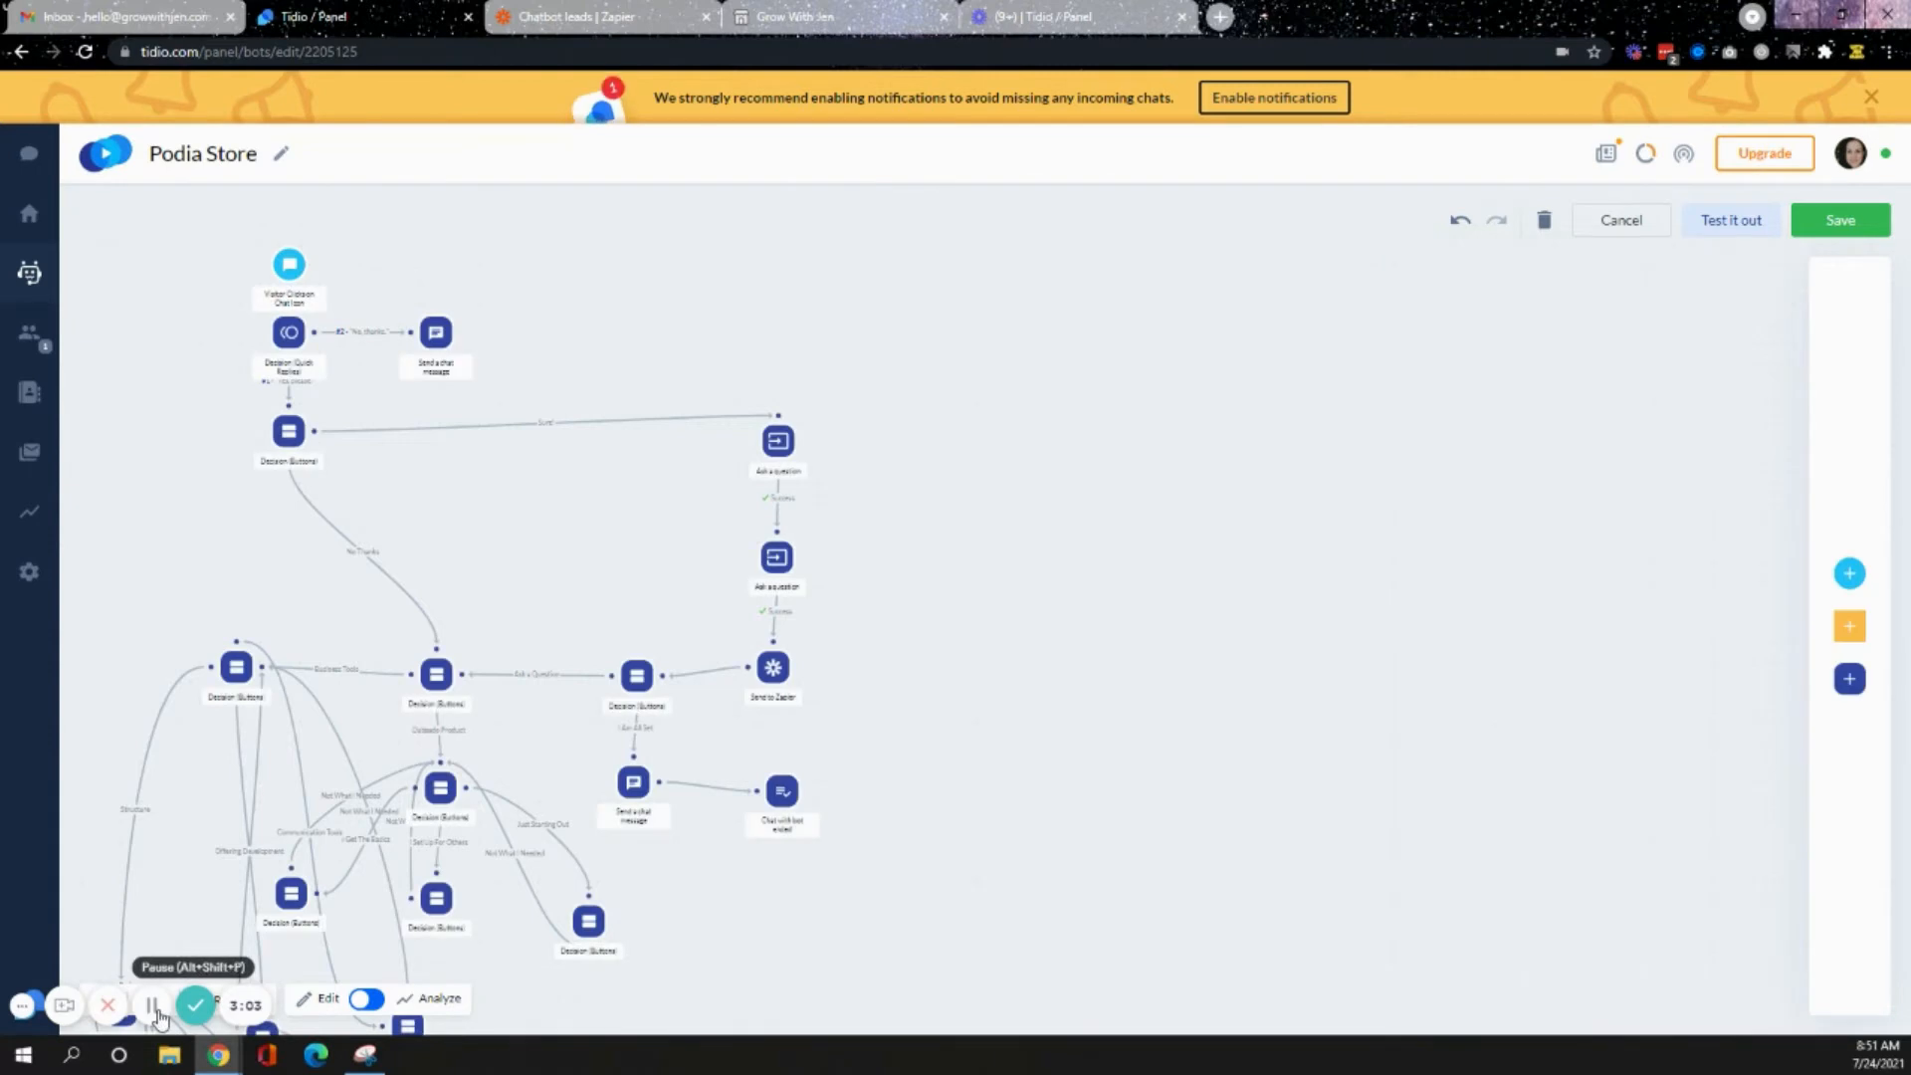
click(289, 264)
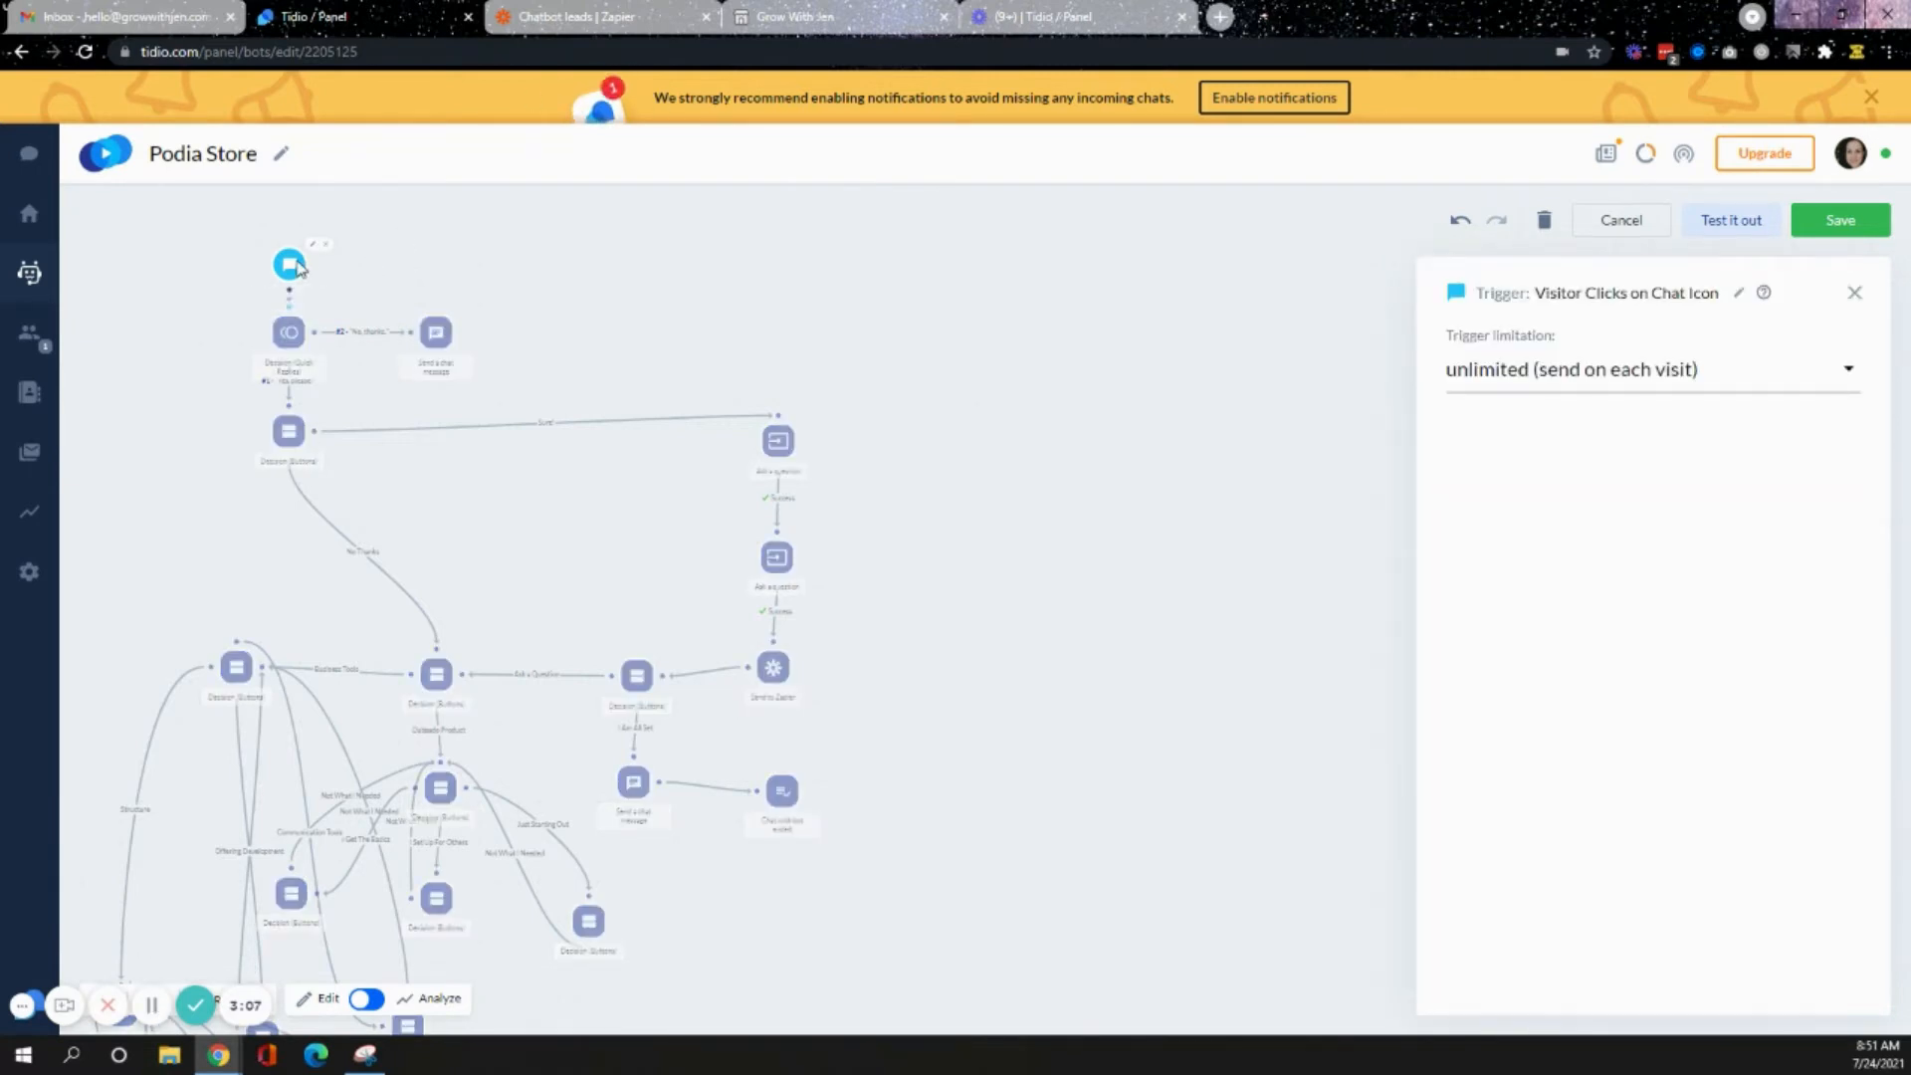
- View the store website again, then reopen the chat icon trigger settings in the bot editor
click(797, 16)
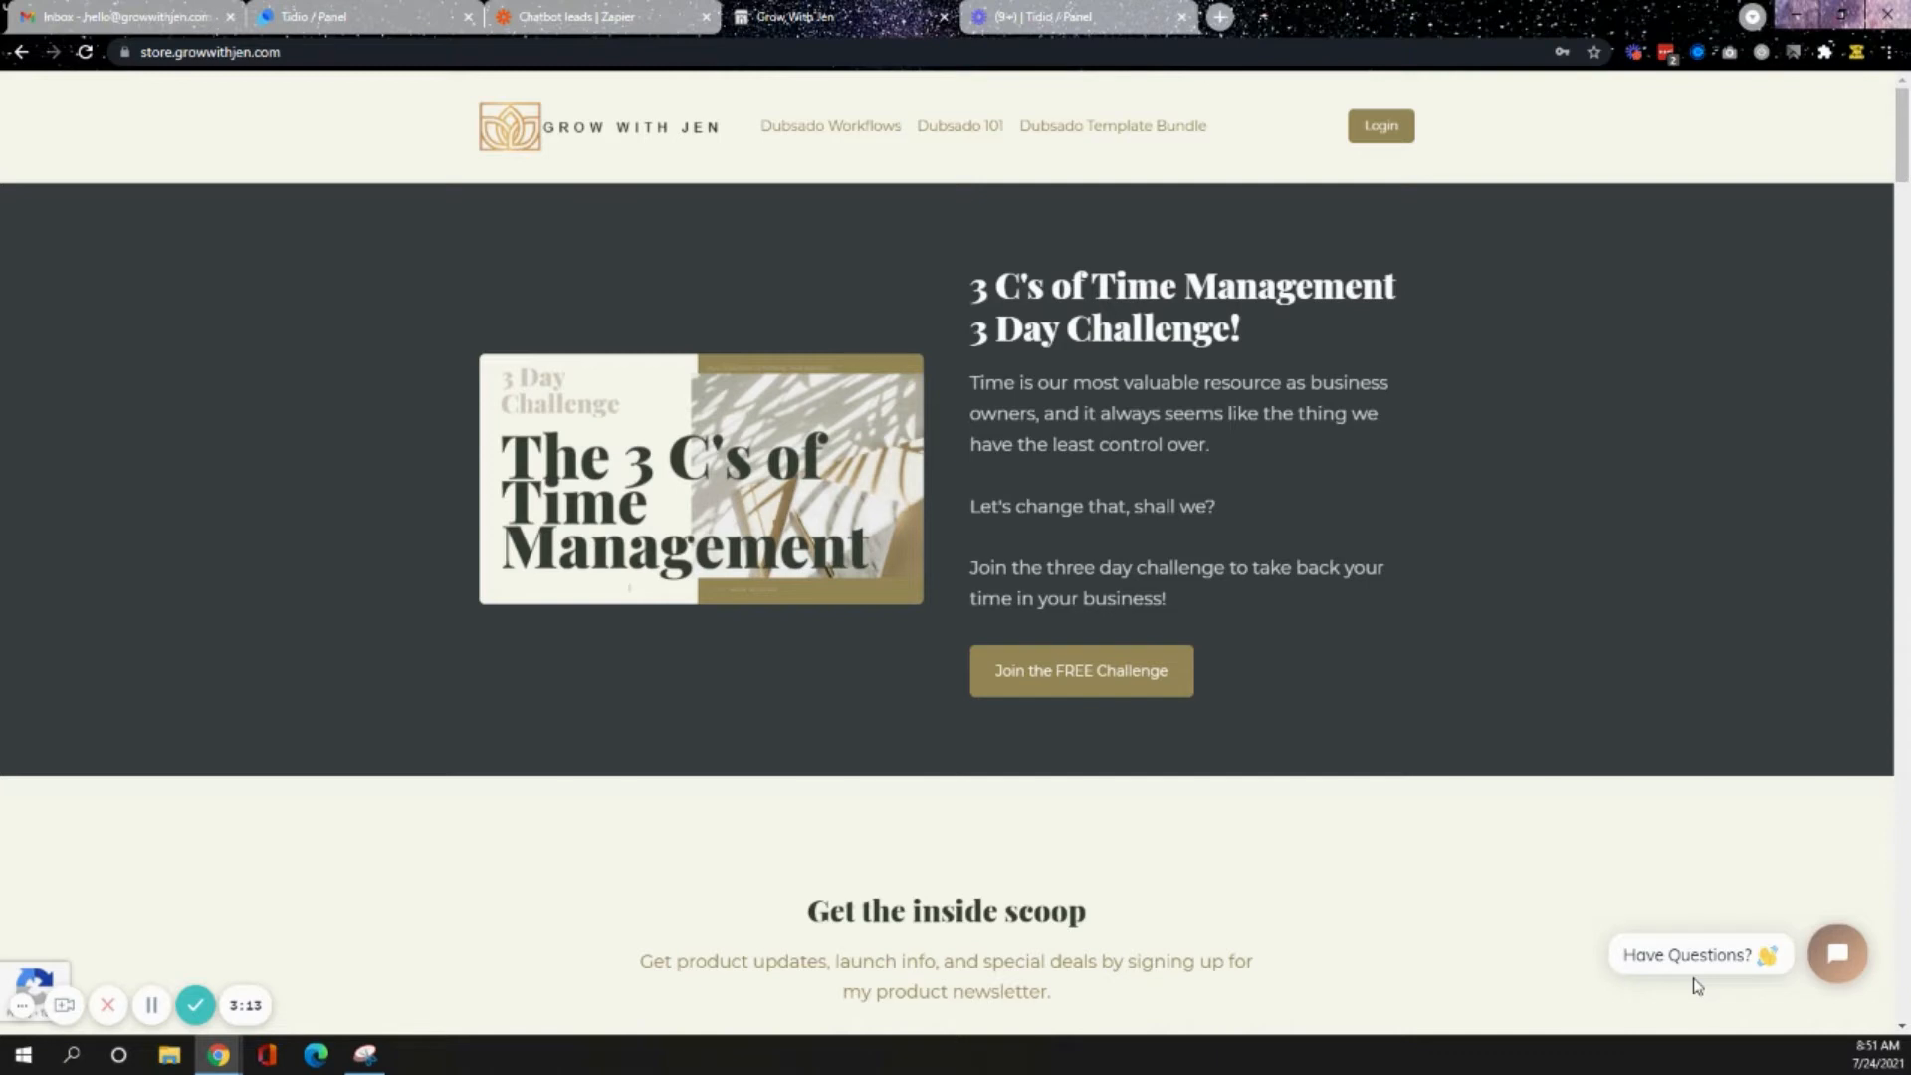
click(394, 9)
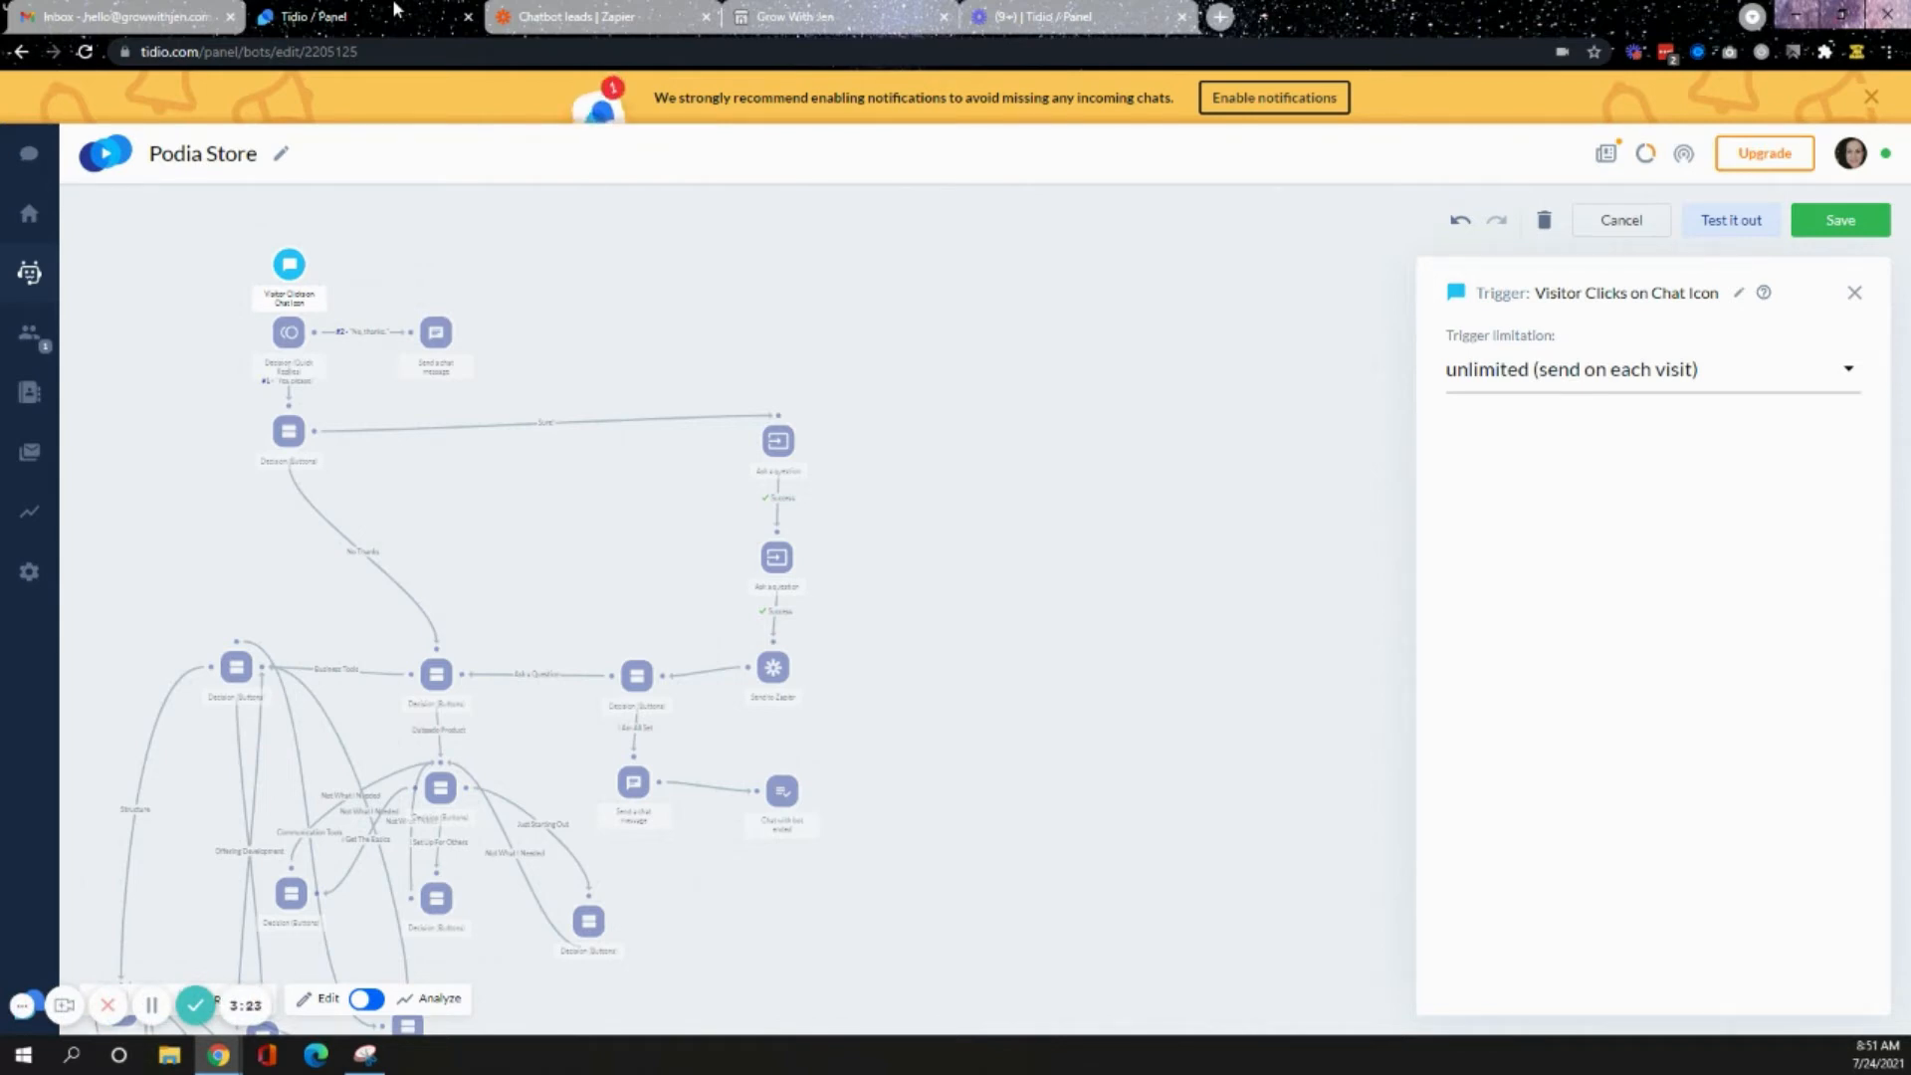
click(1858, 297)
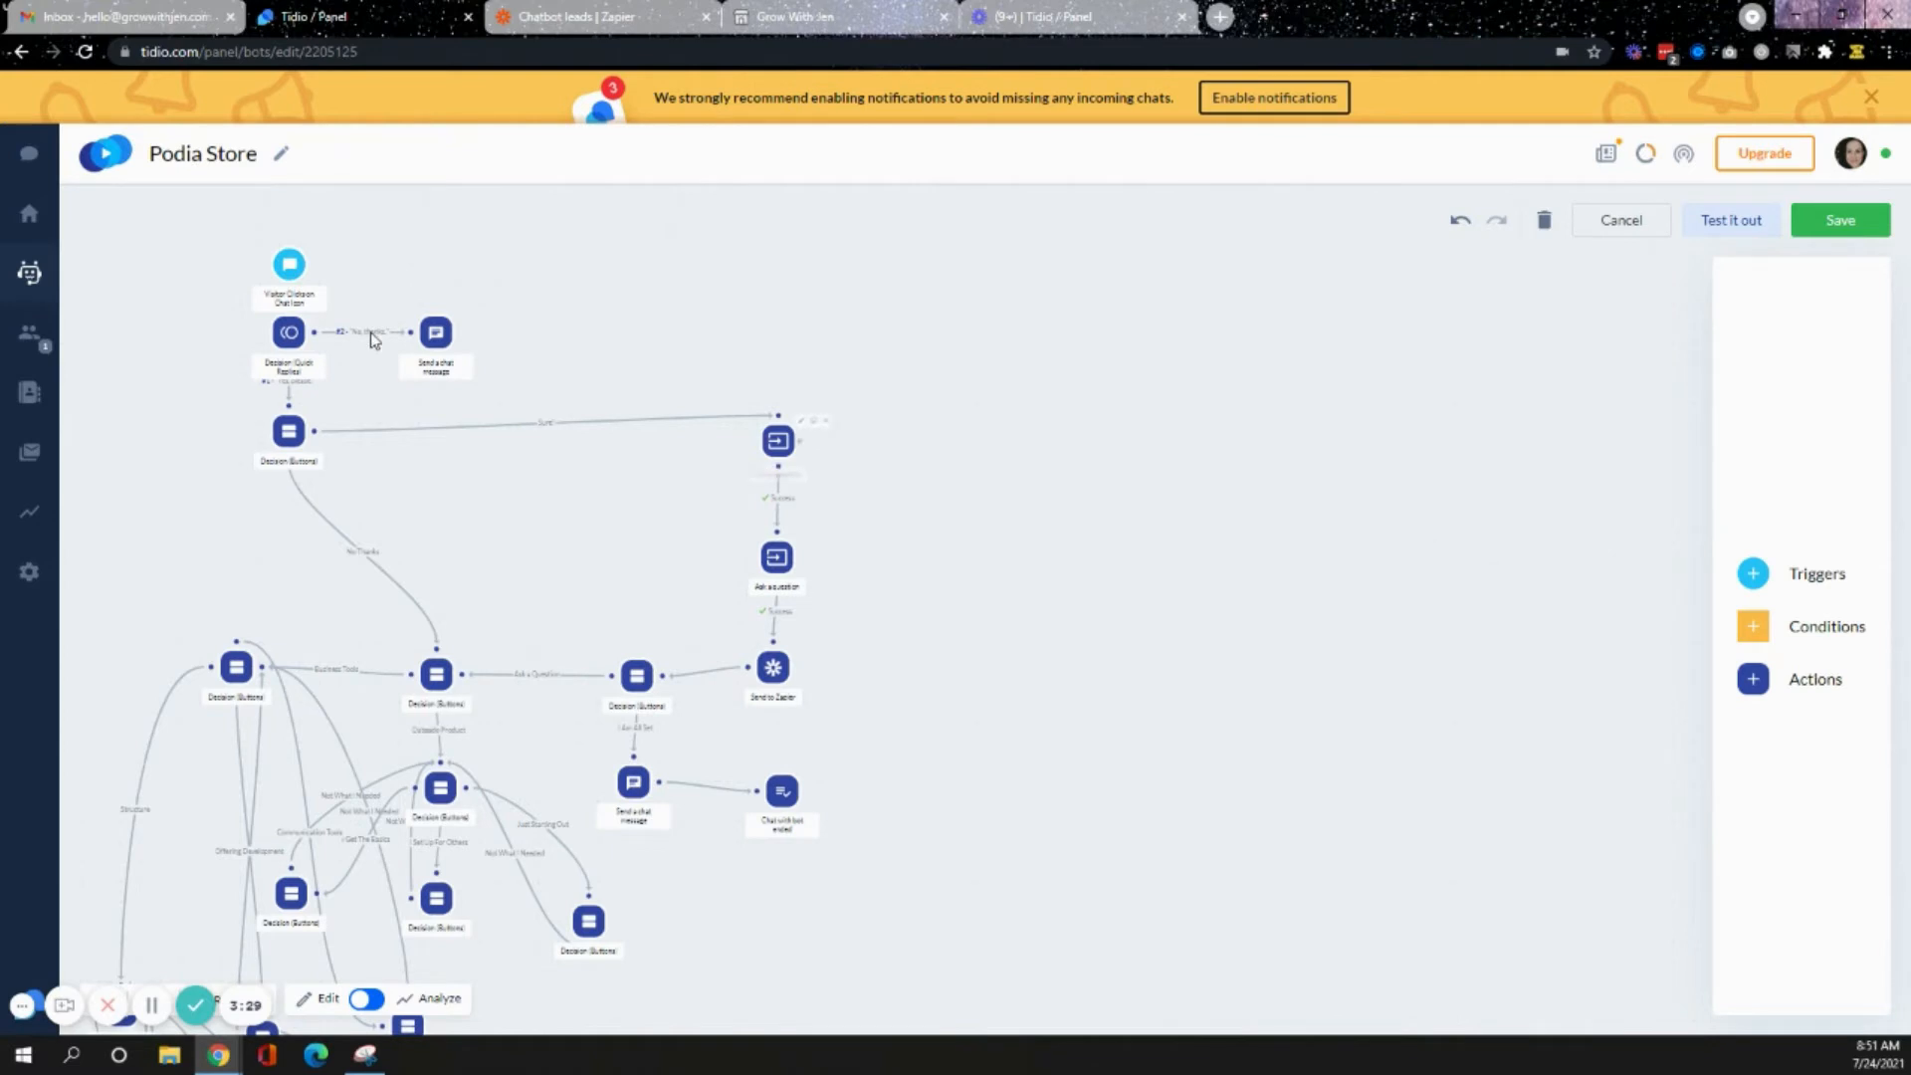
click(297, 269)
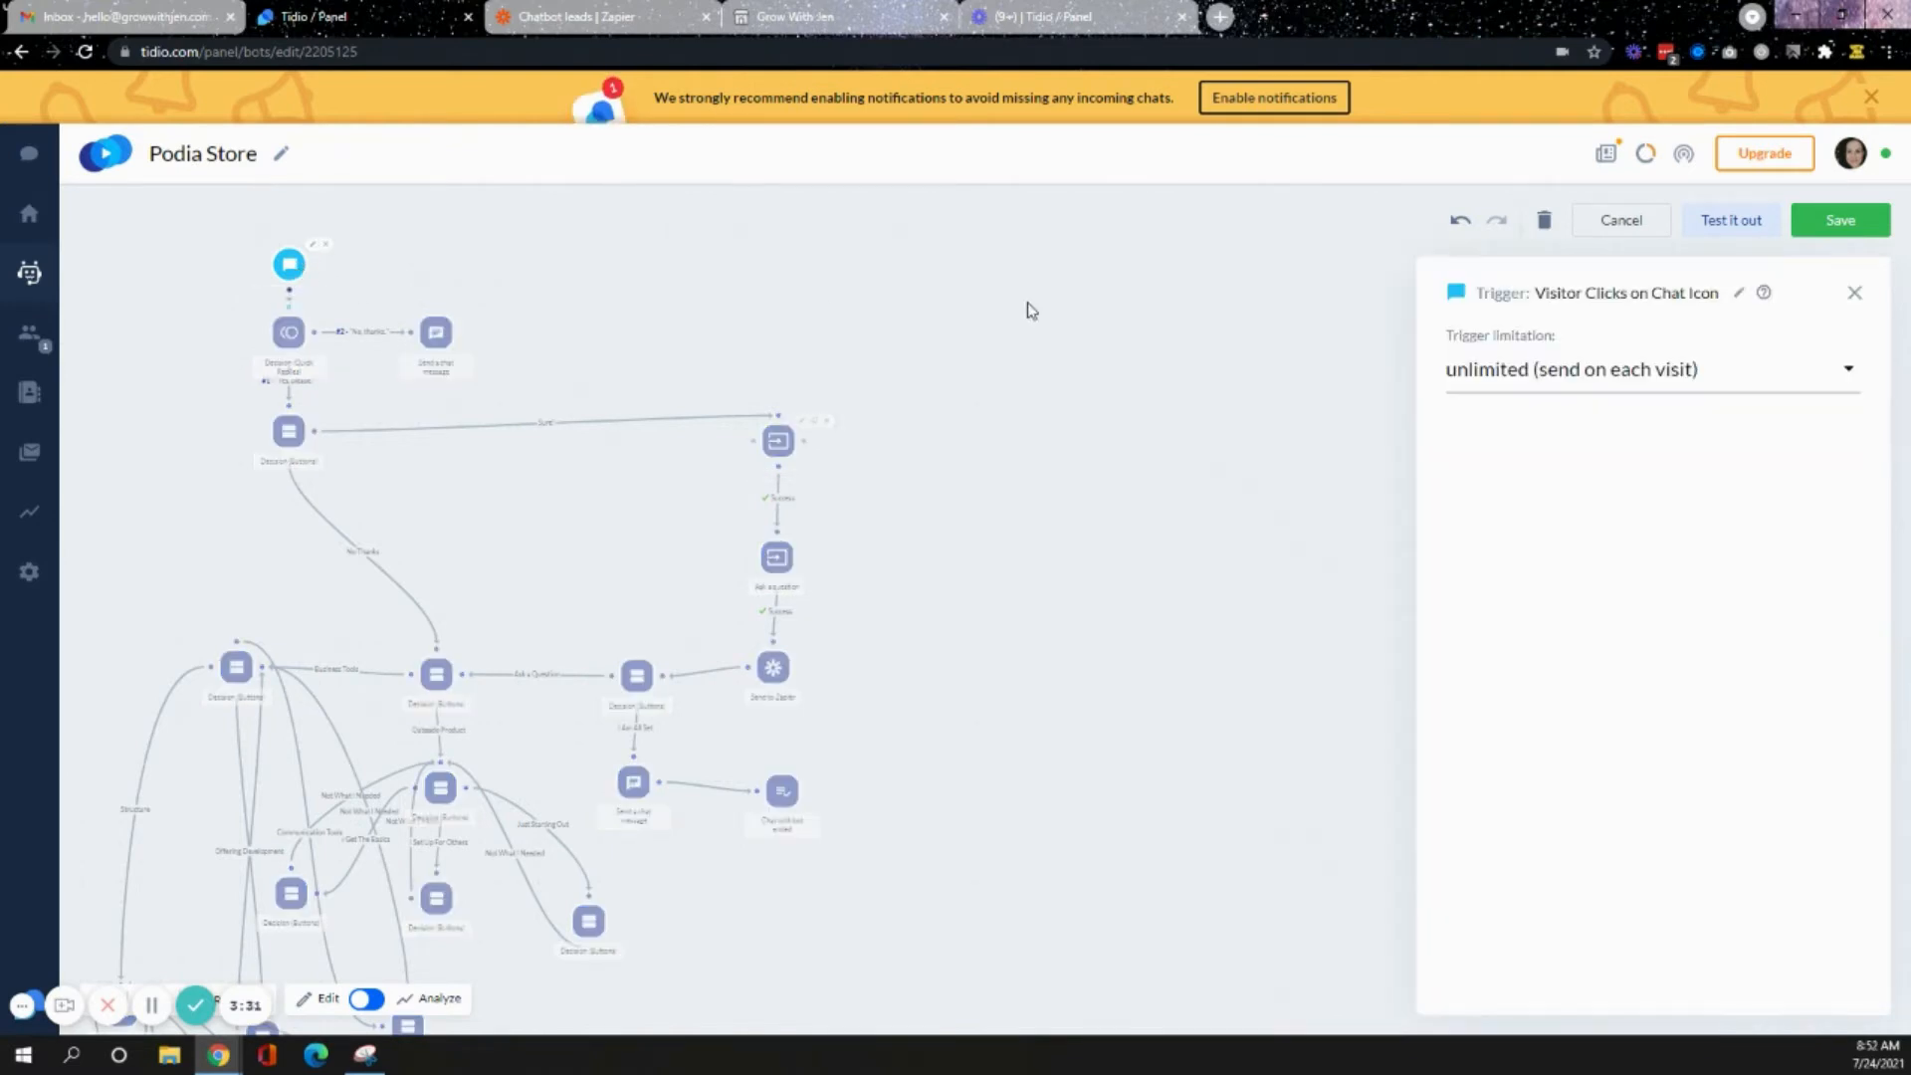
- Review the trigger limitation options, keep unlimited (send on each visit), and close the trigger panel
click(1588, 383)
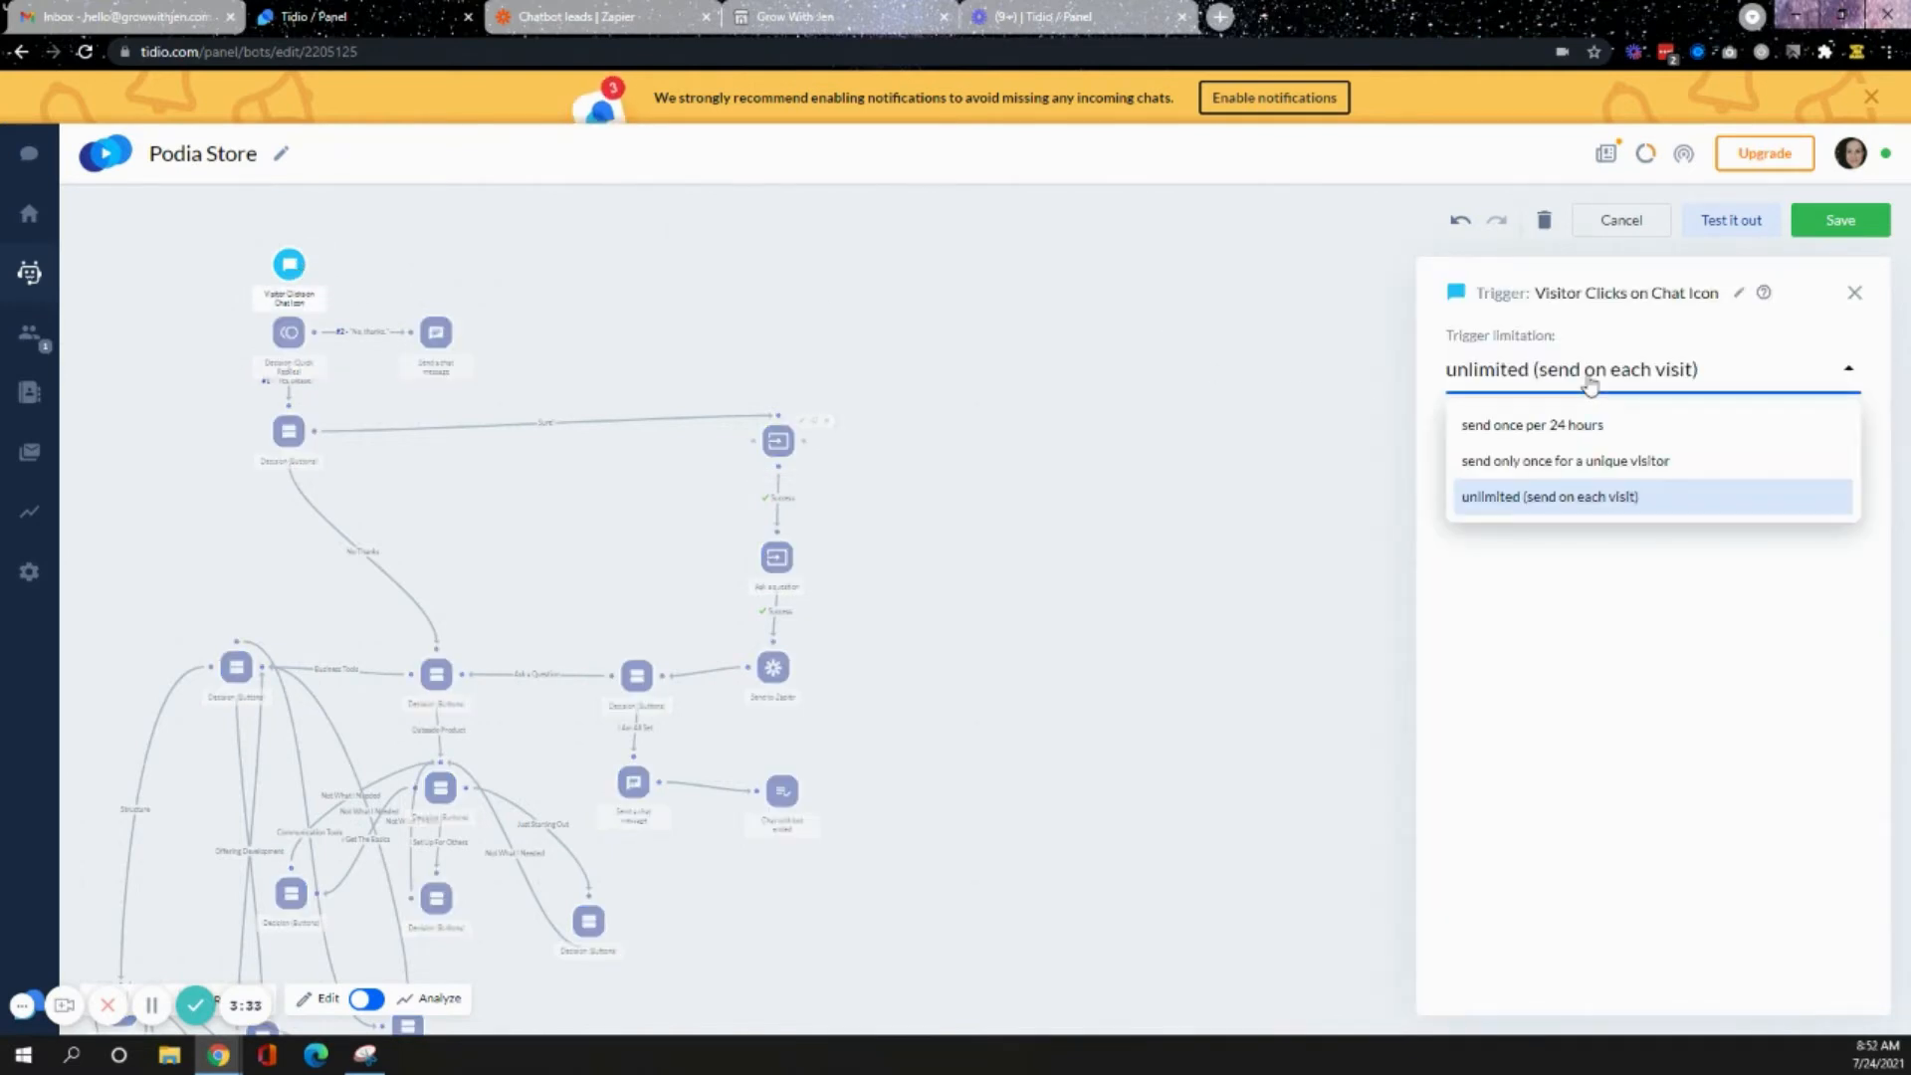
click(1590, 385)
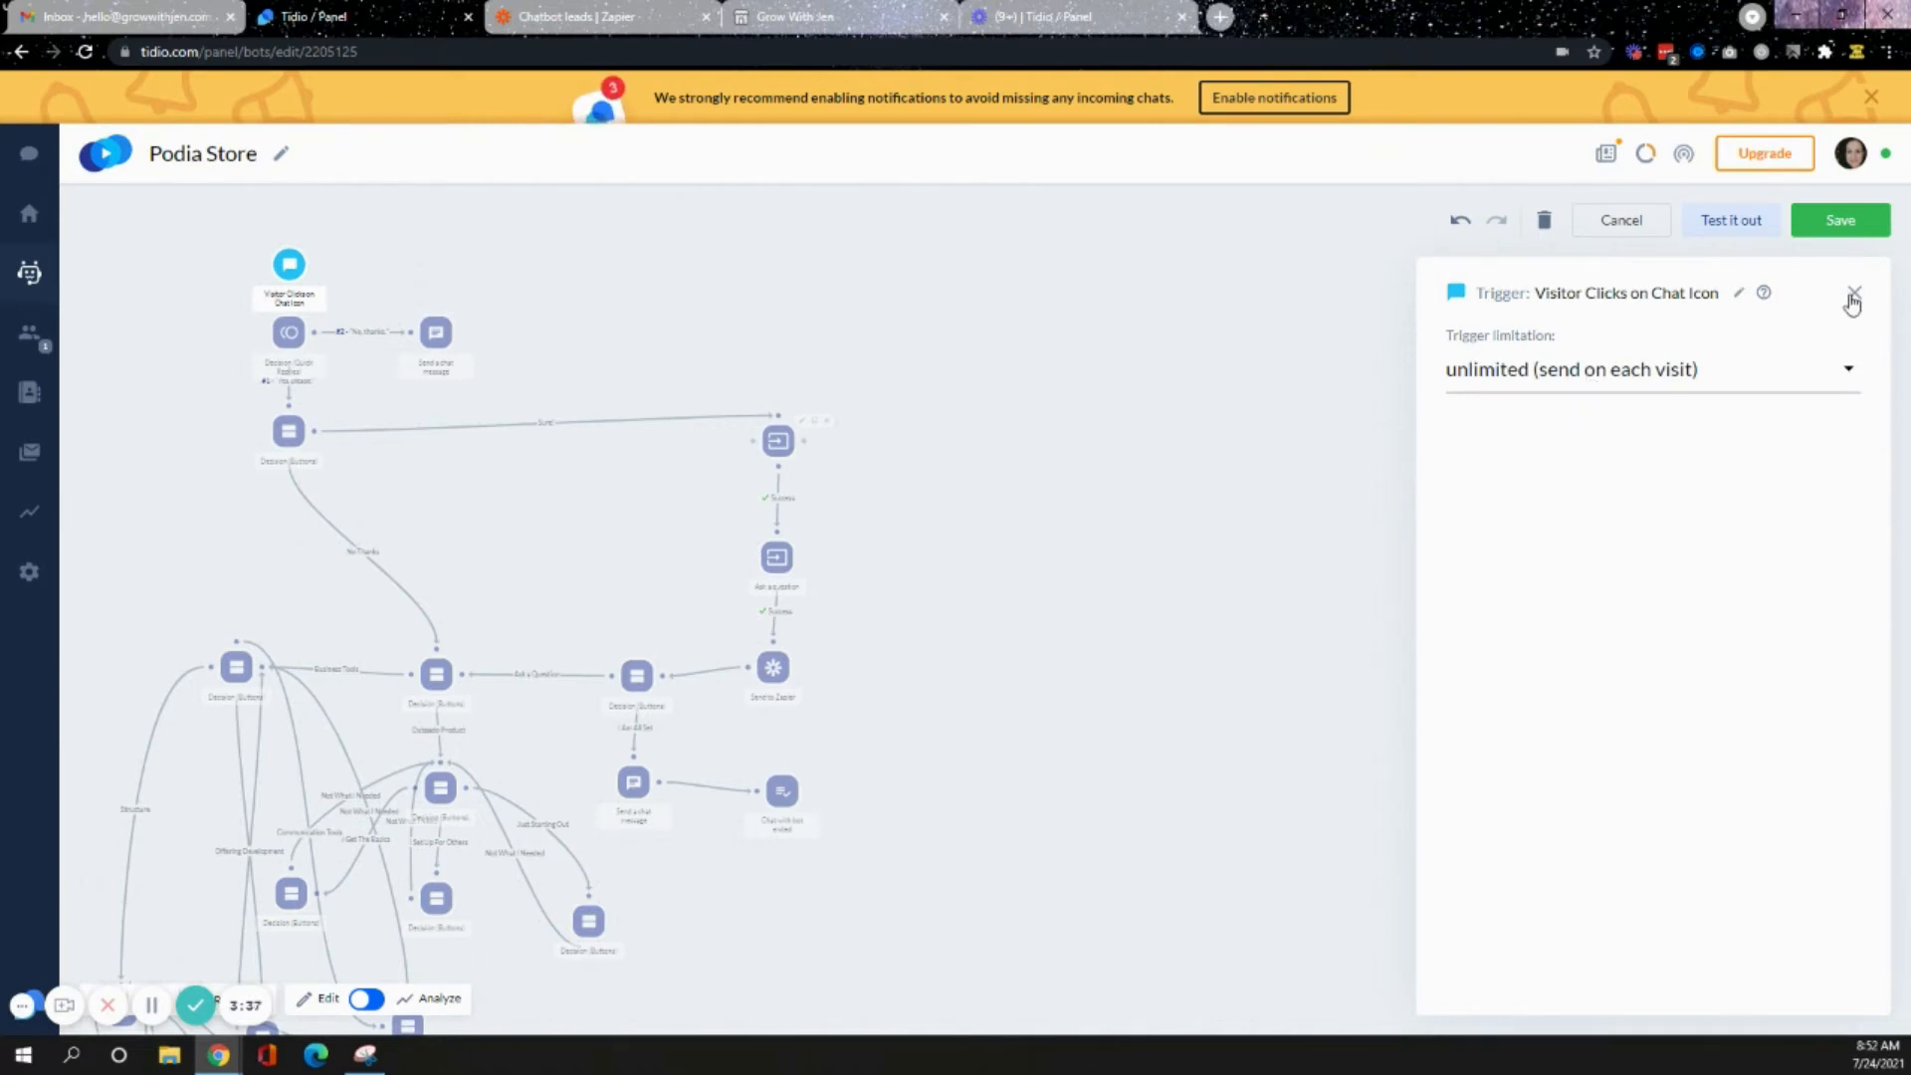
click(1854, 294)
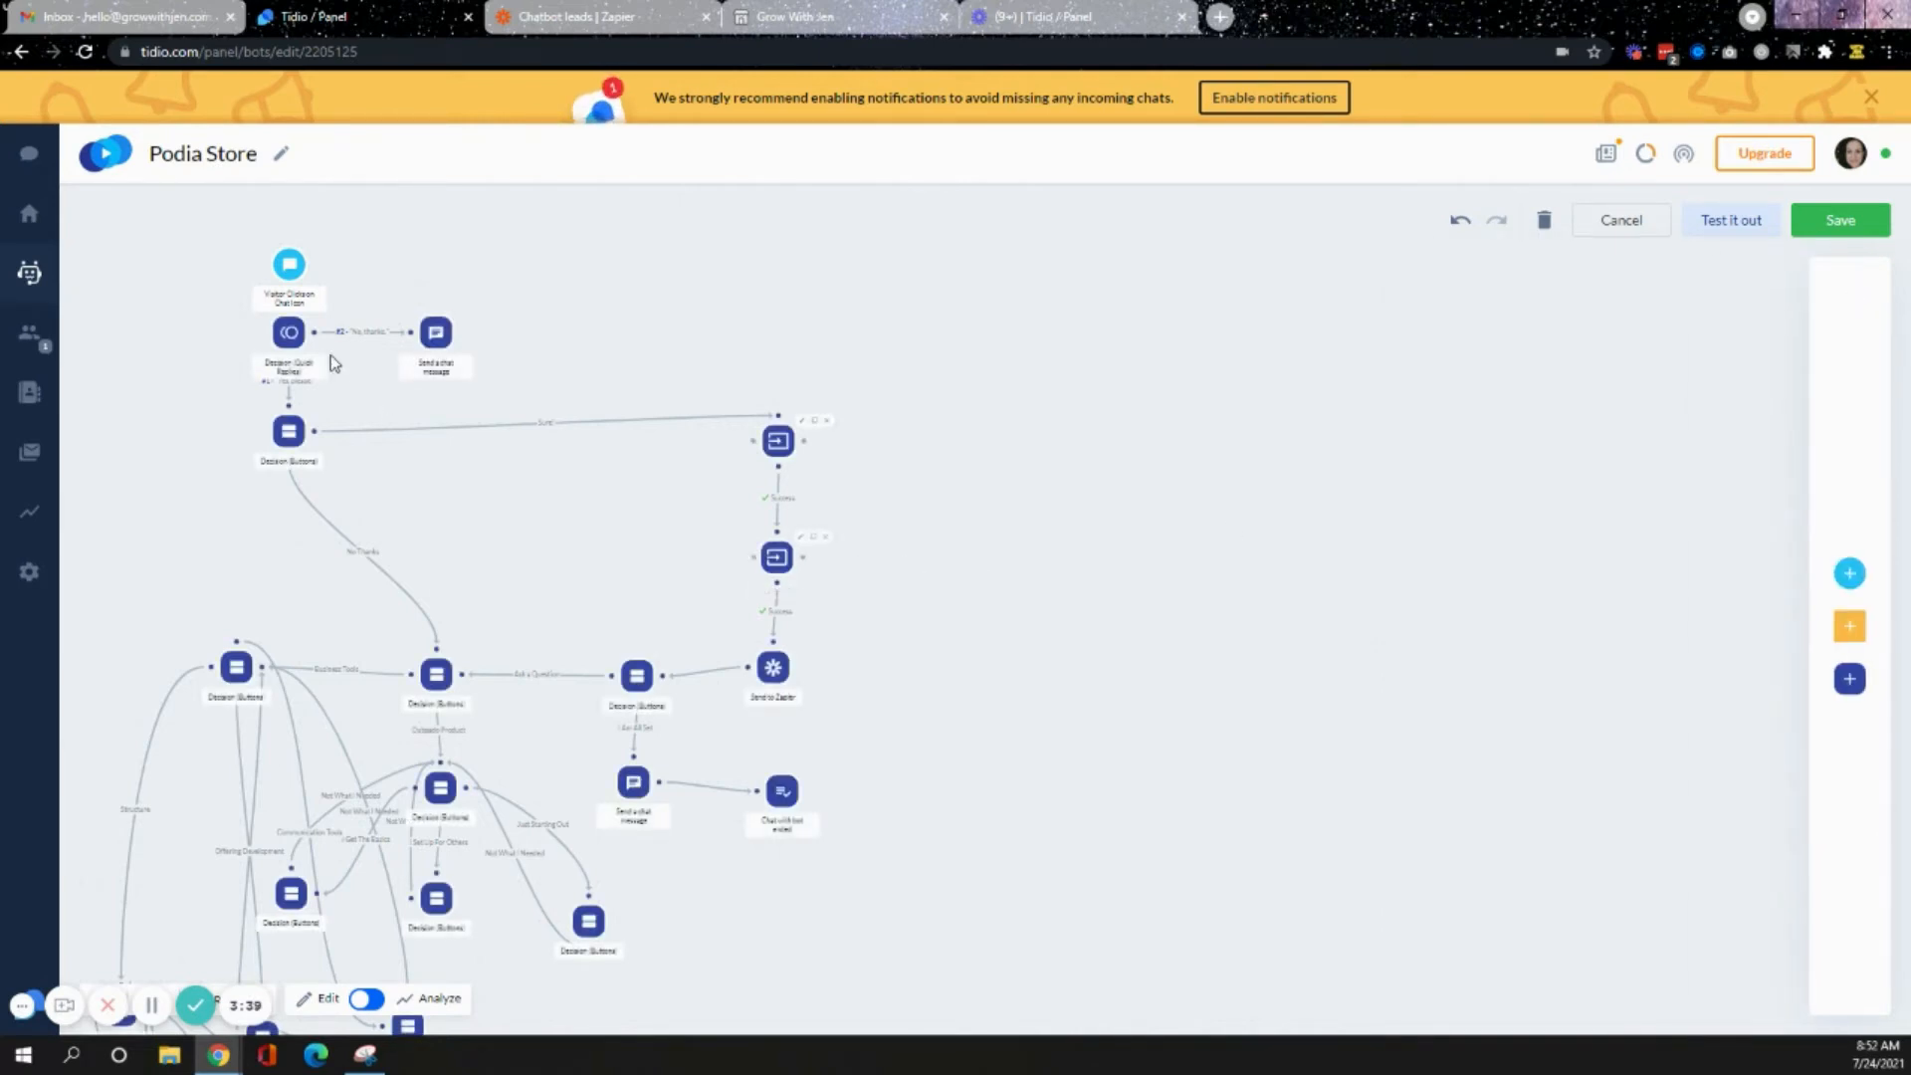
- Examine the Decision (Quick Replies) greeting message and its insertable variables, then open the Send a chat message node
click(288, 334)
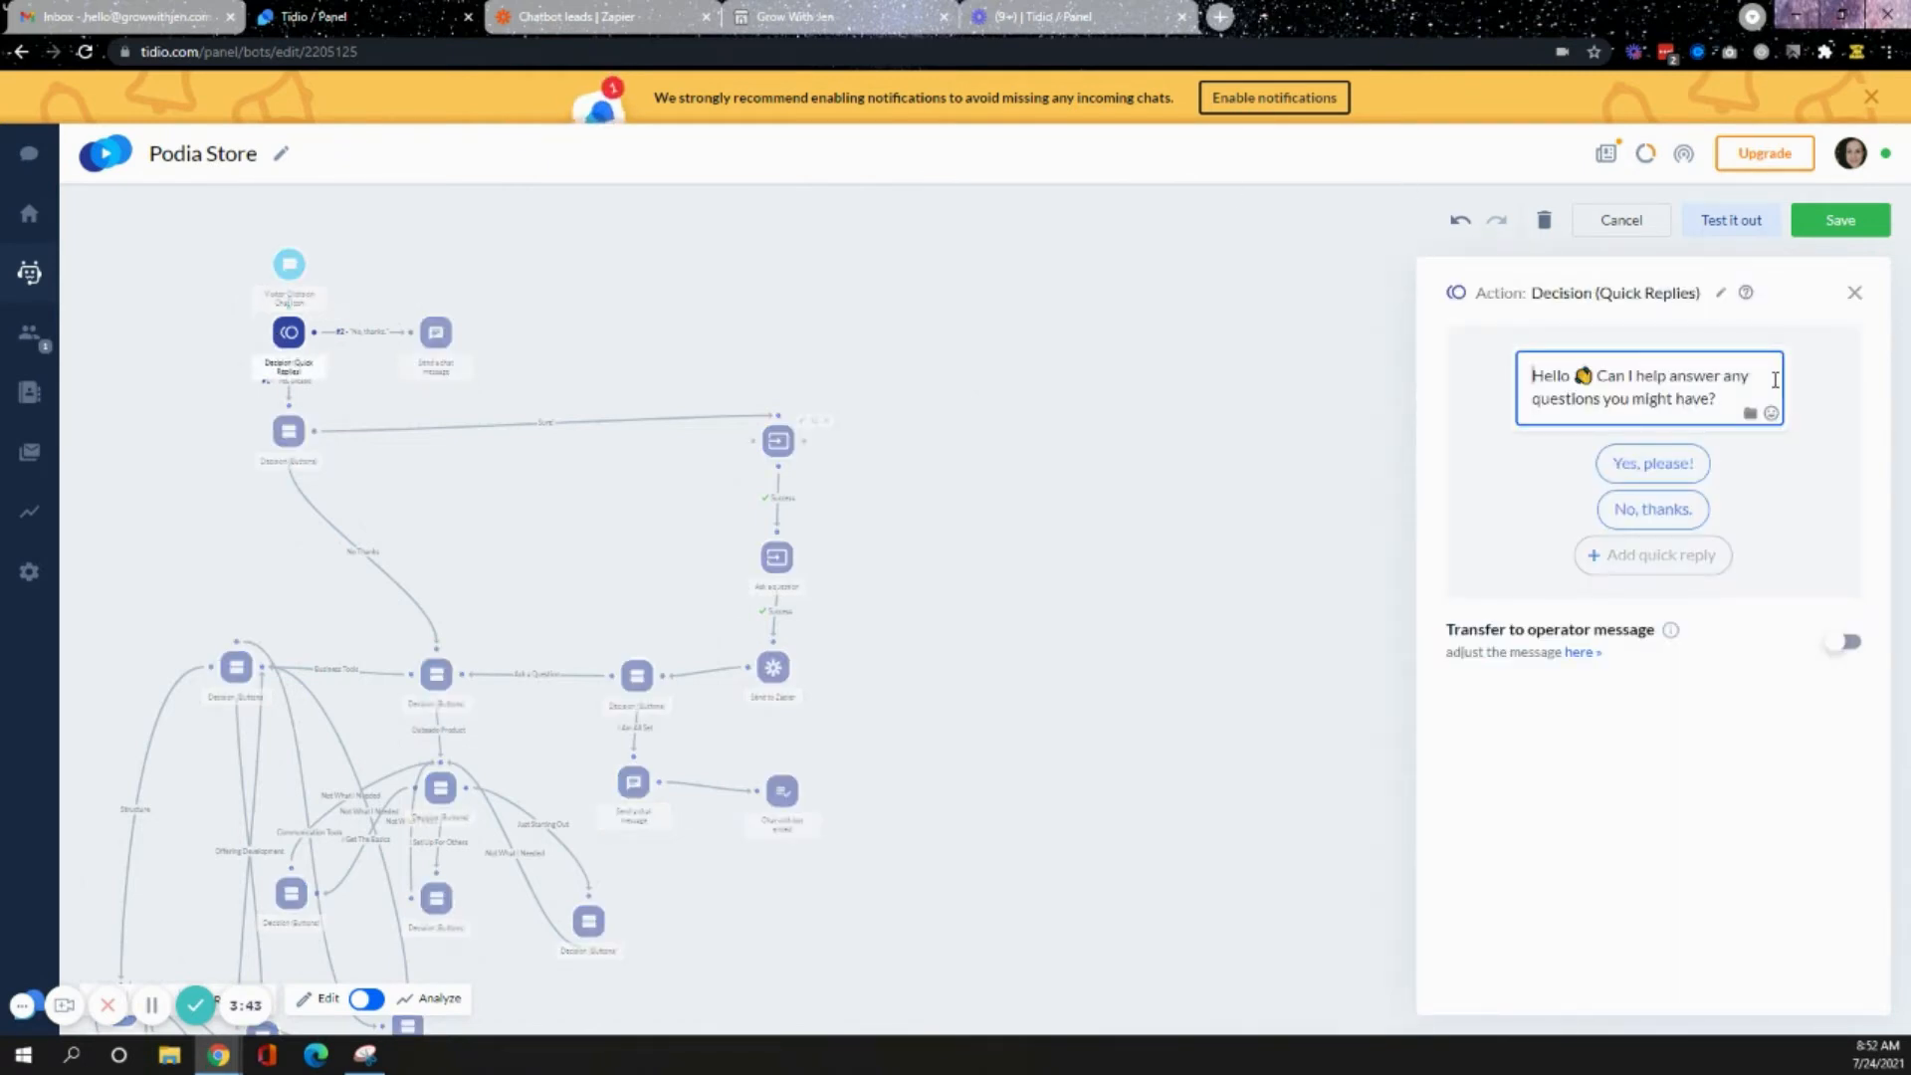
click(1750, 412)
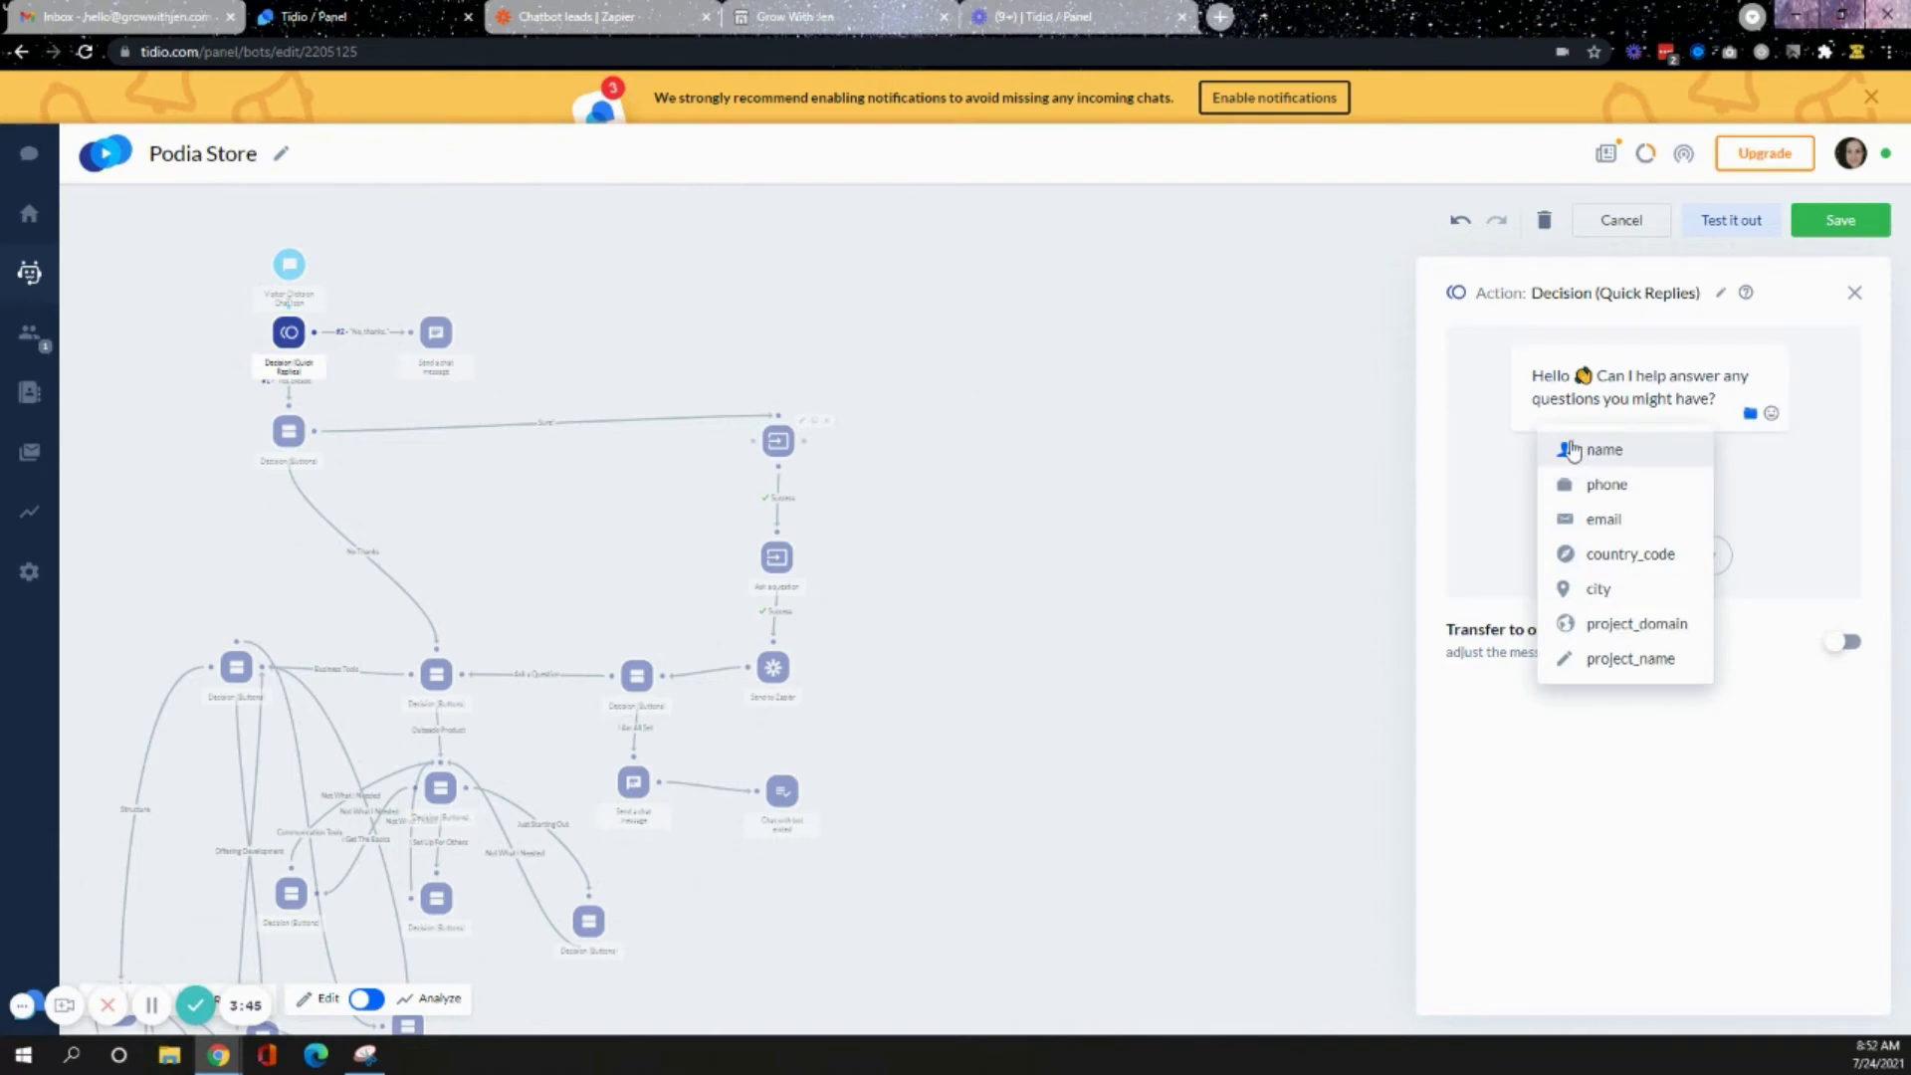
click(1724, 408)
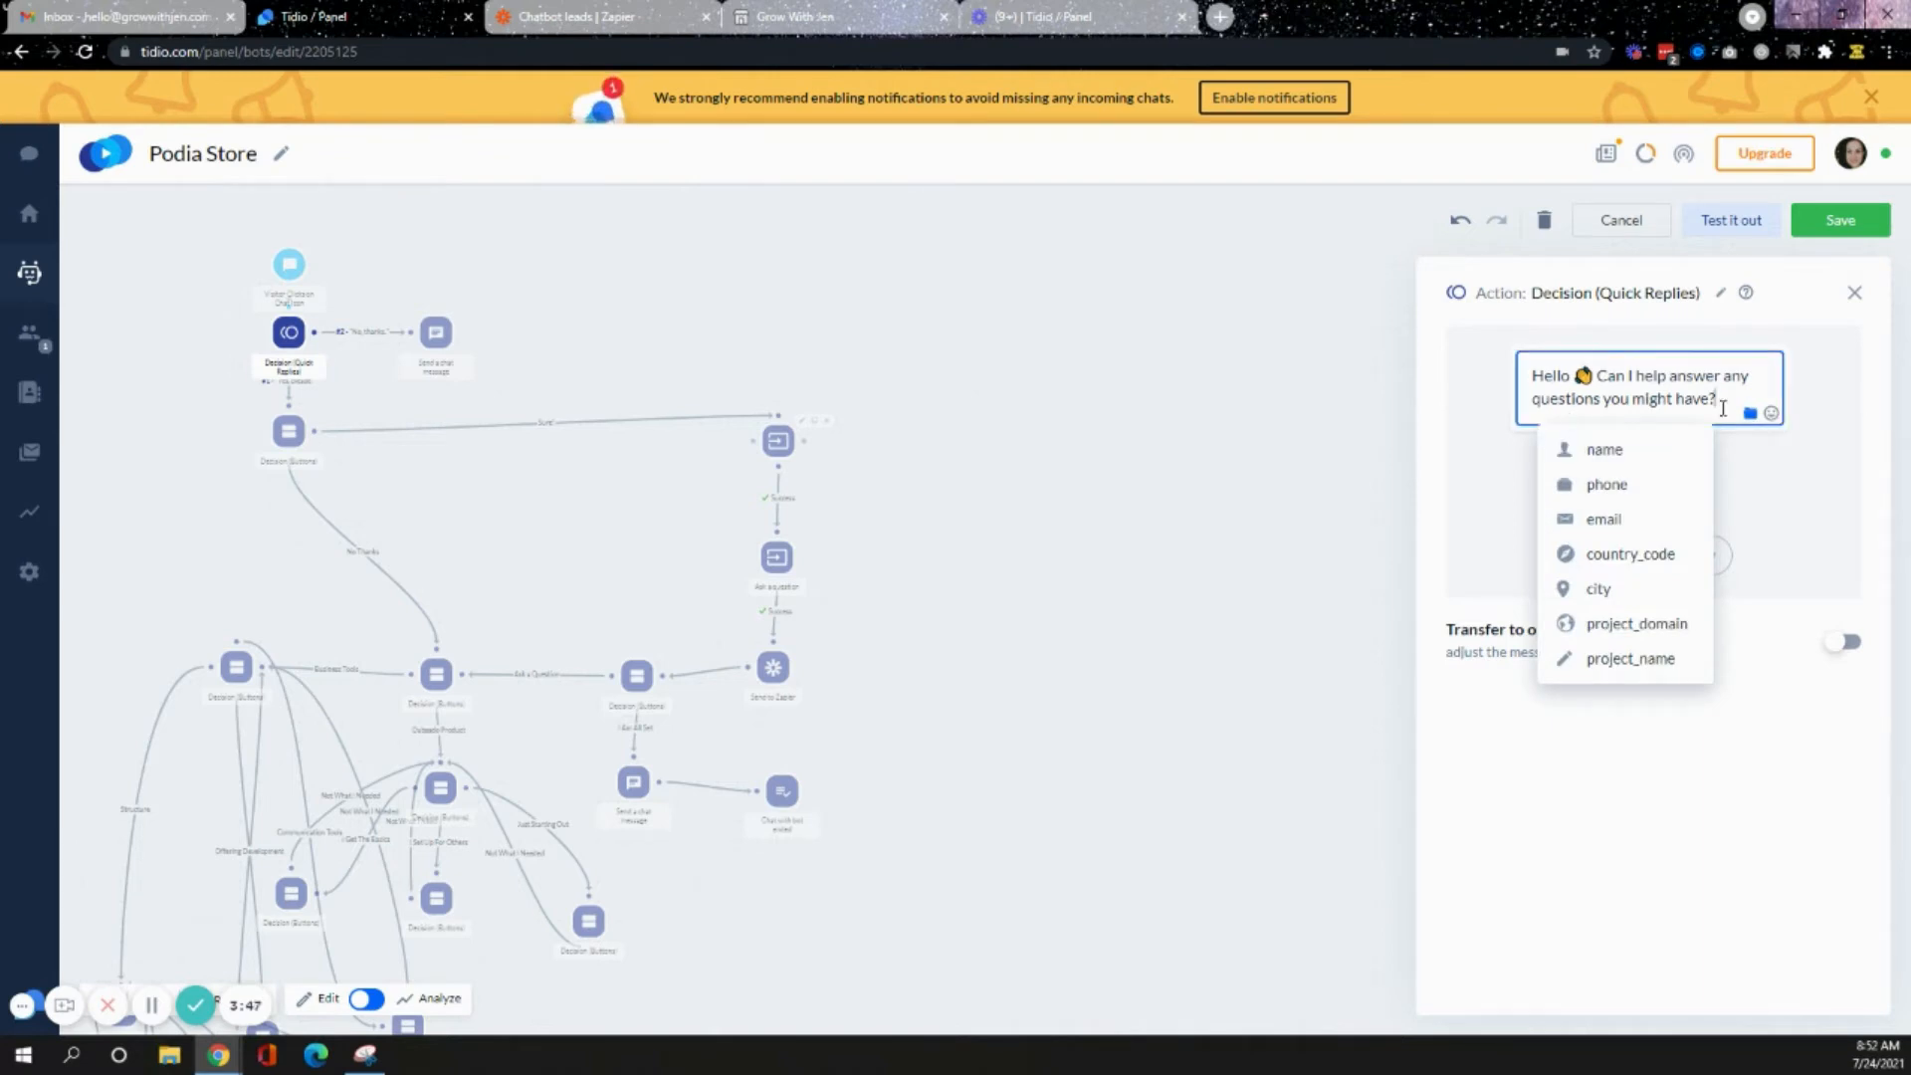
click(1677, 457)
key(BackSpace)
key(BackSpace)
key(BackSpace)
key(BackSpace)
key(BackSpace)
key(BackSpace)
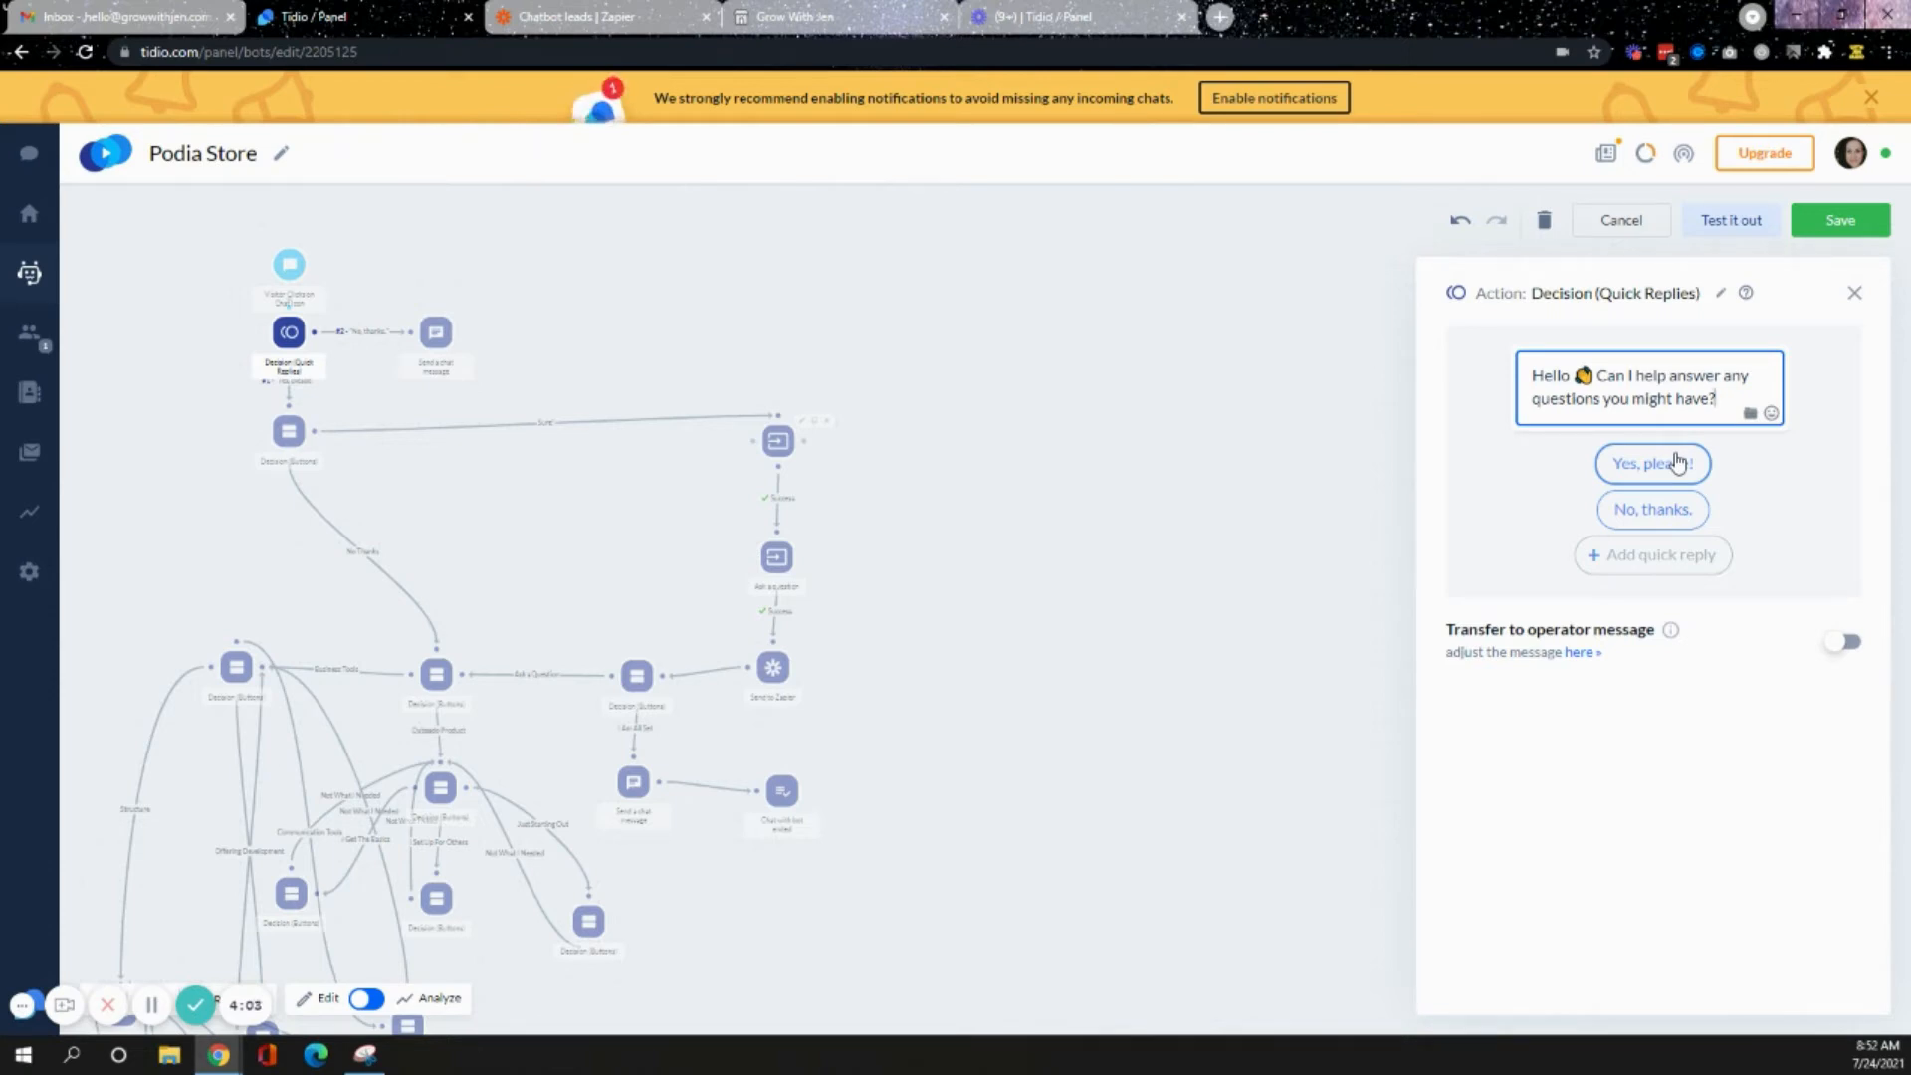
click(437, 332)
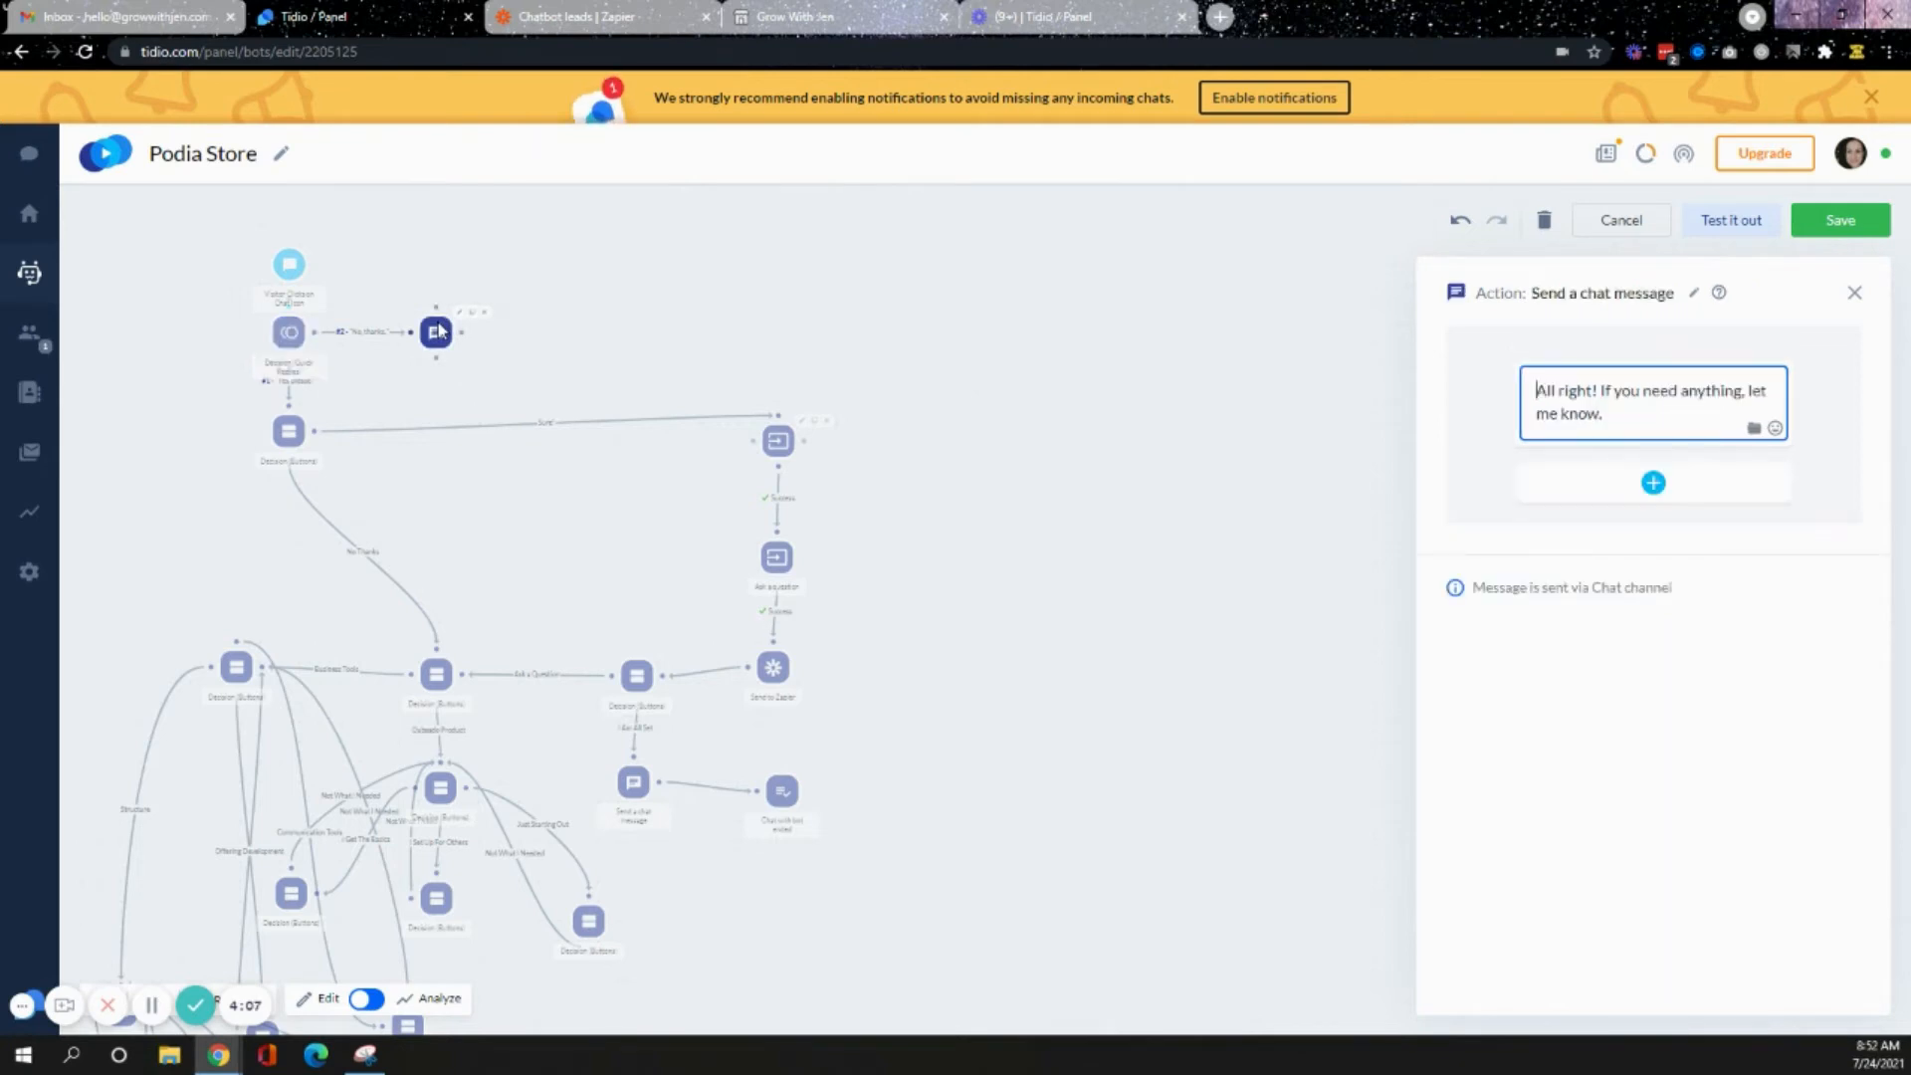
- Review the coupon-offer decision node and the two Ask a question nodes collecting email and name
click(287, 445)
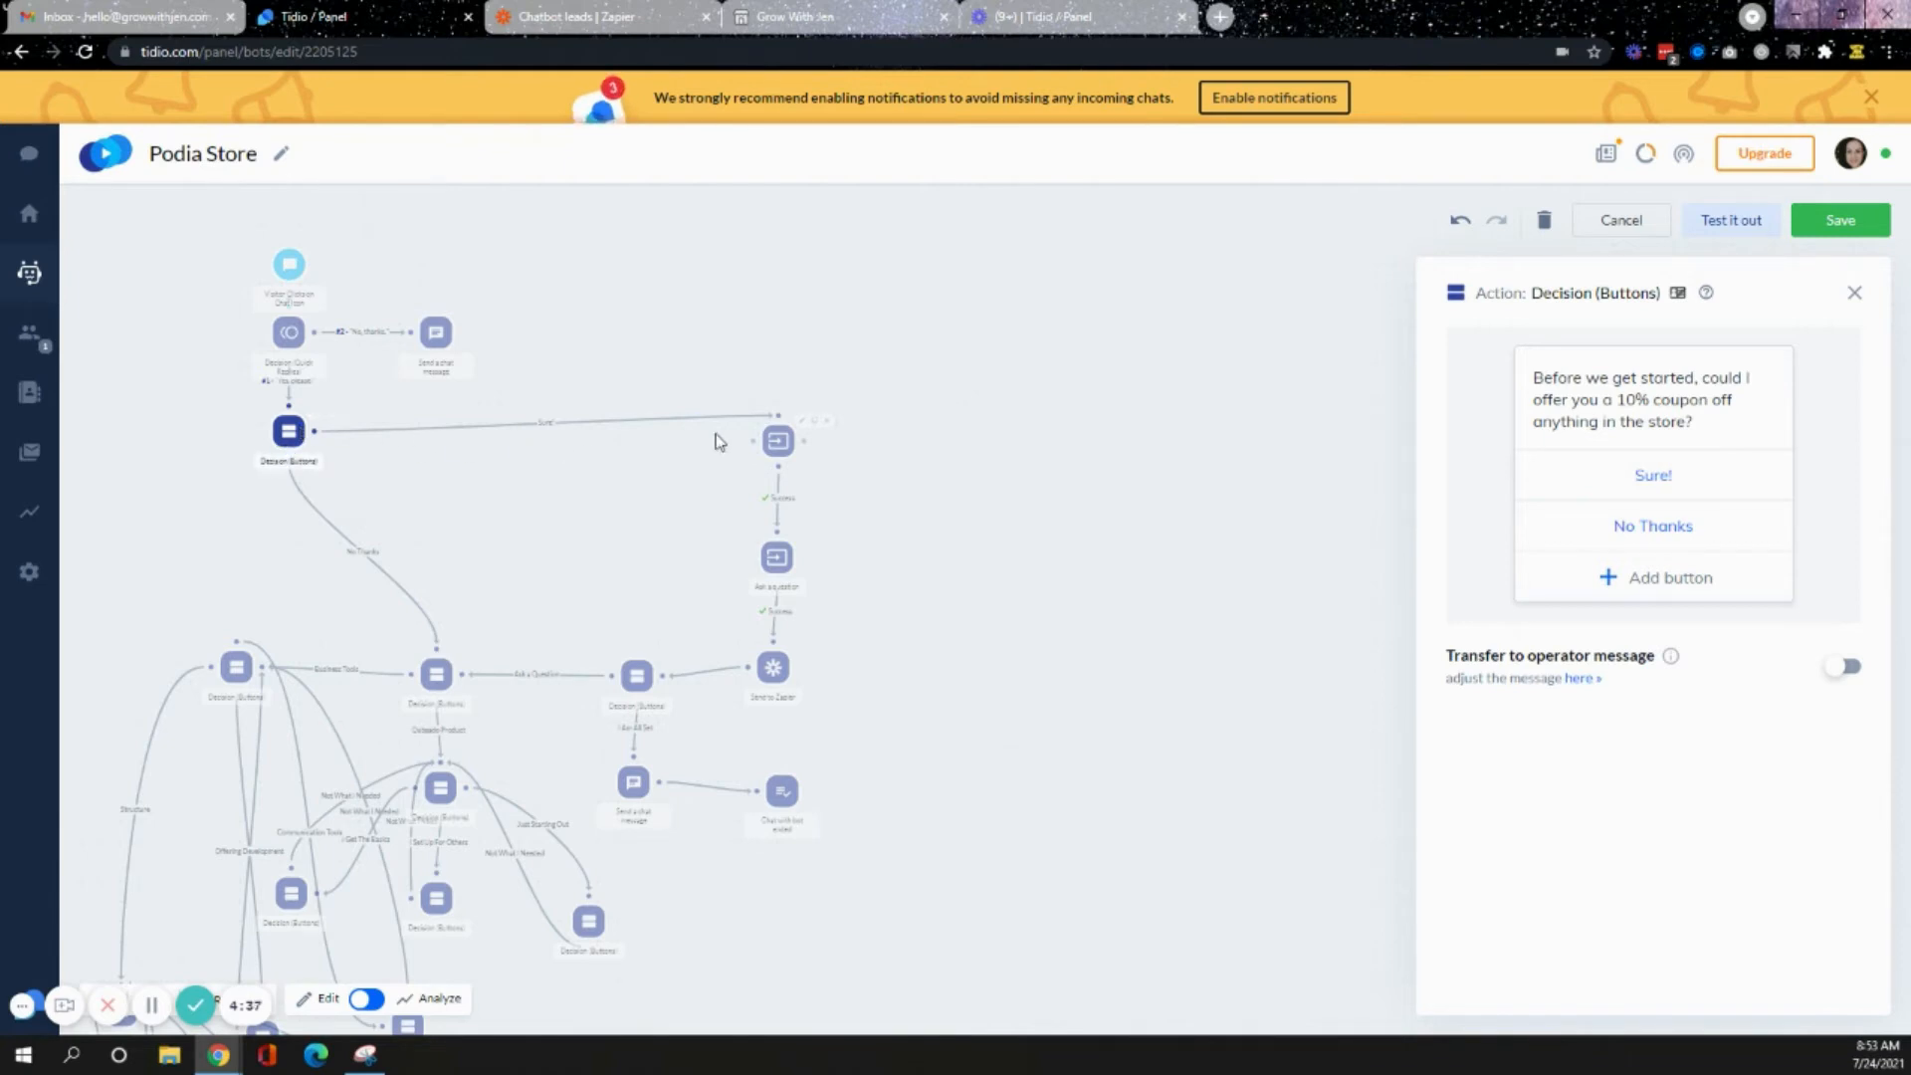
click(782, 442)
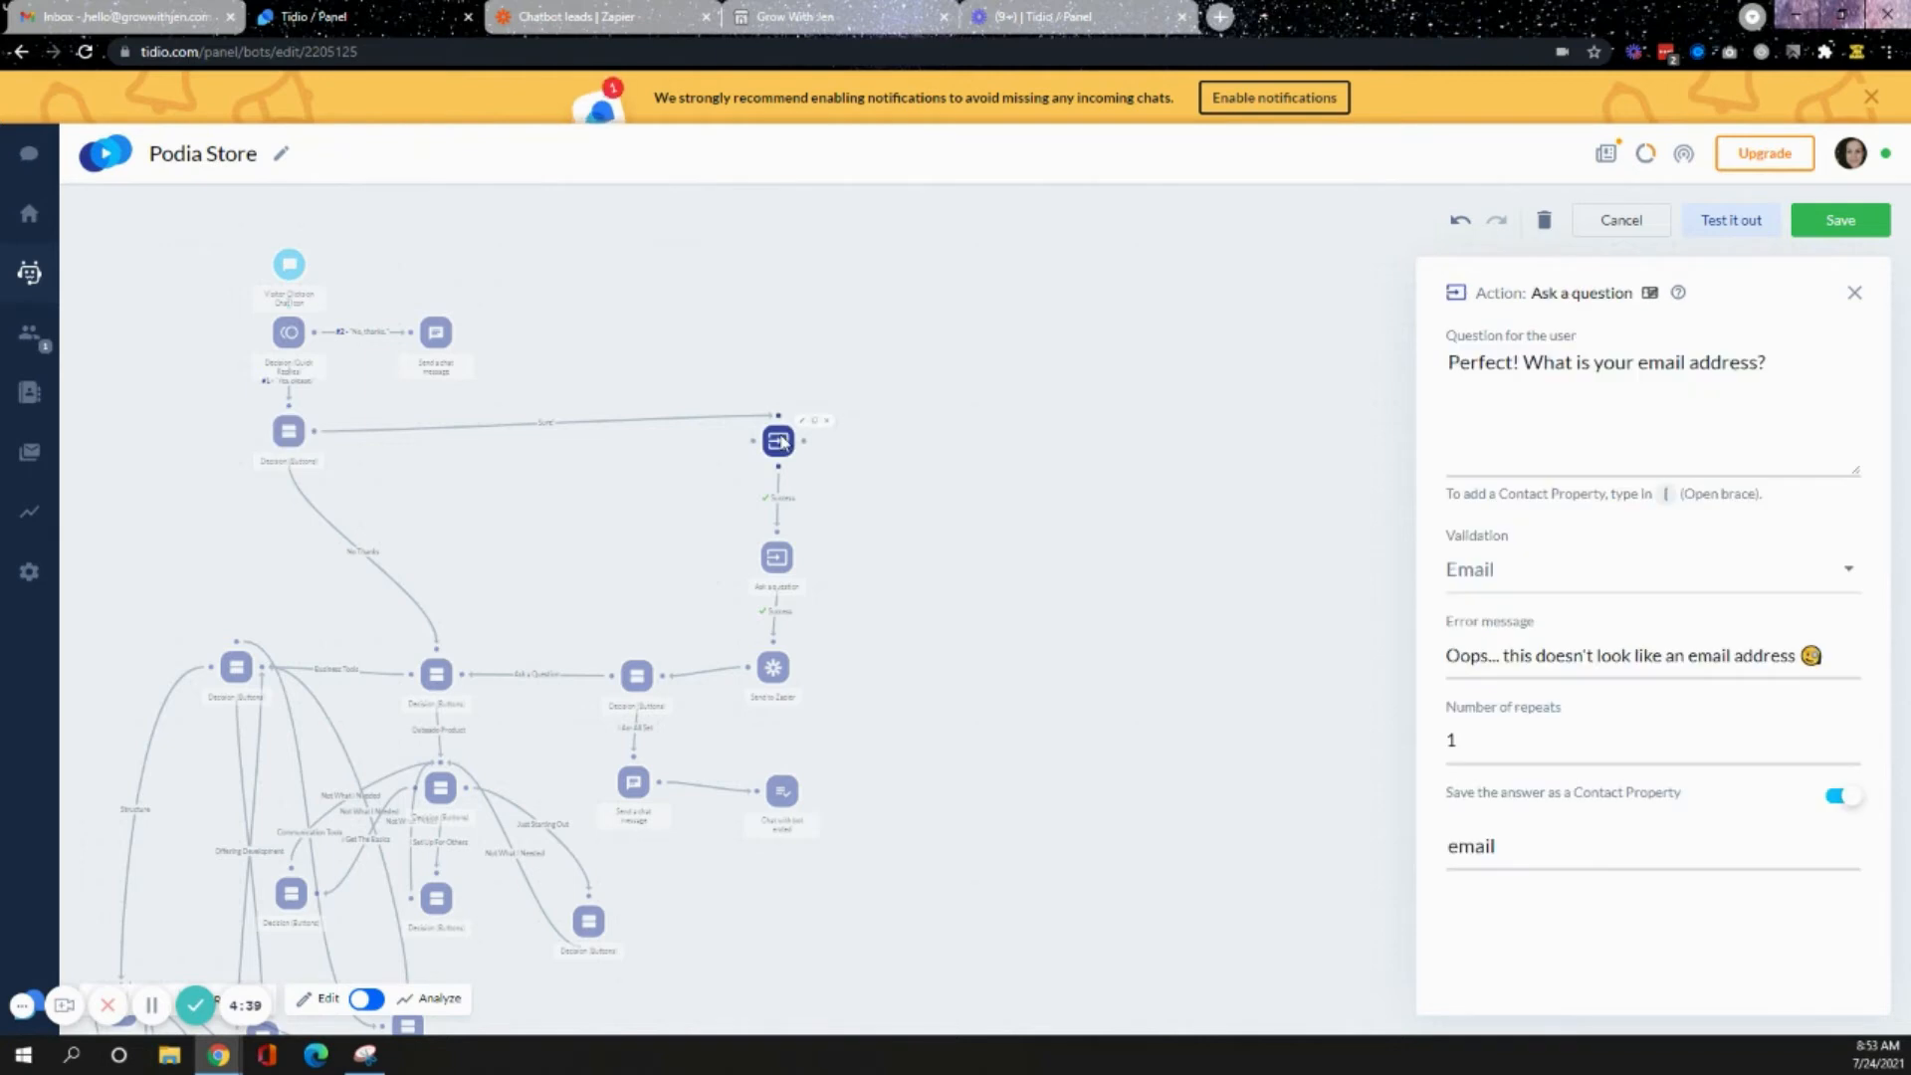
click(777, 557)
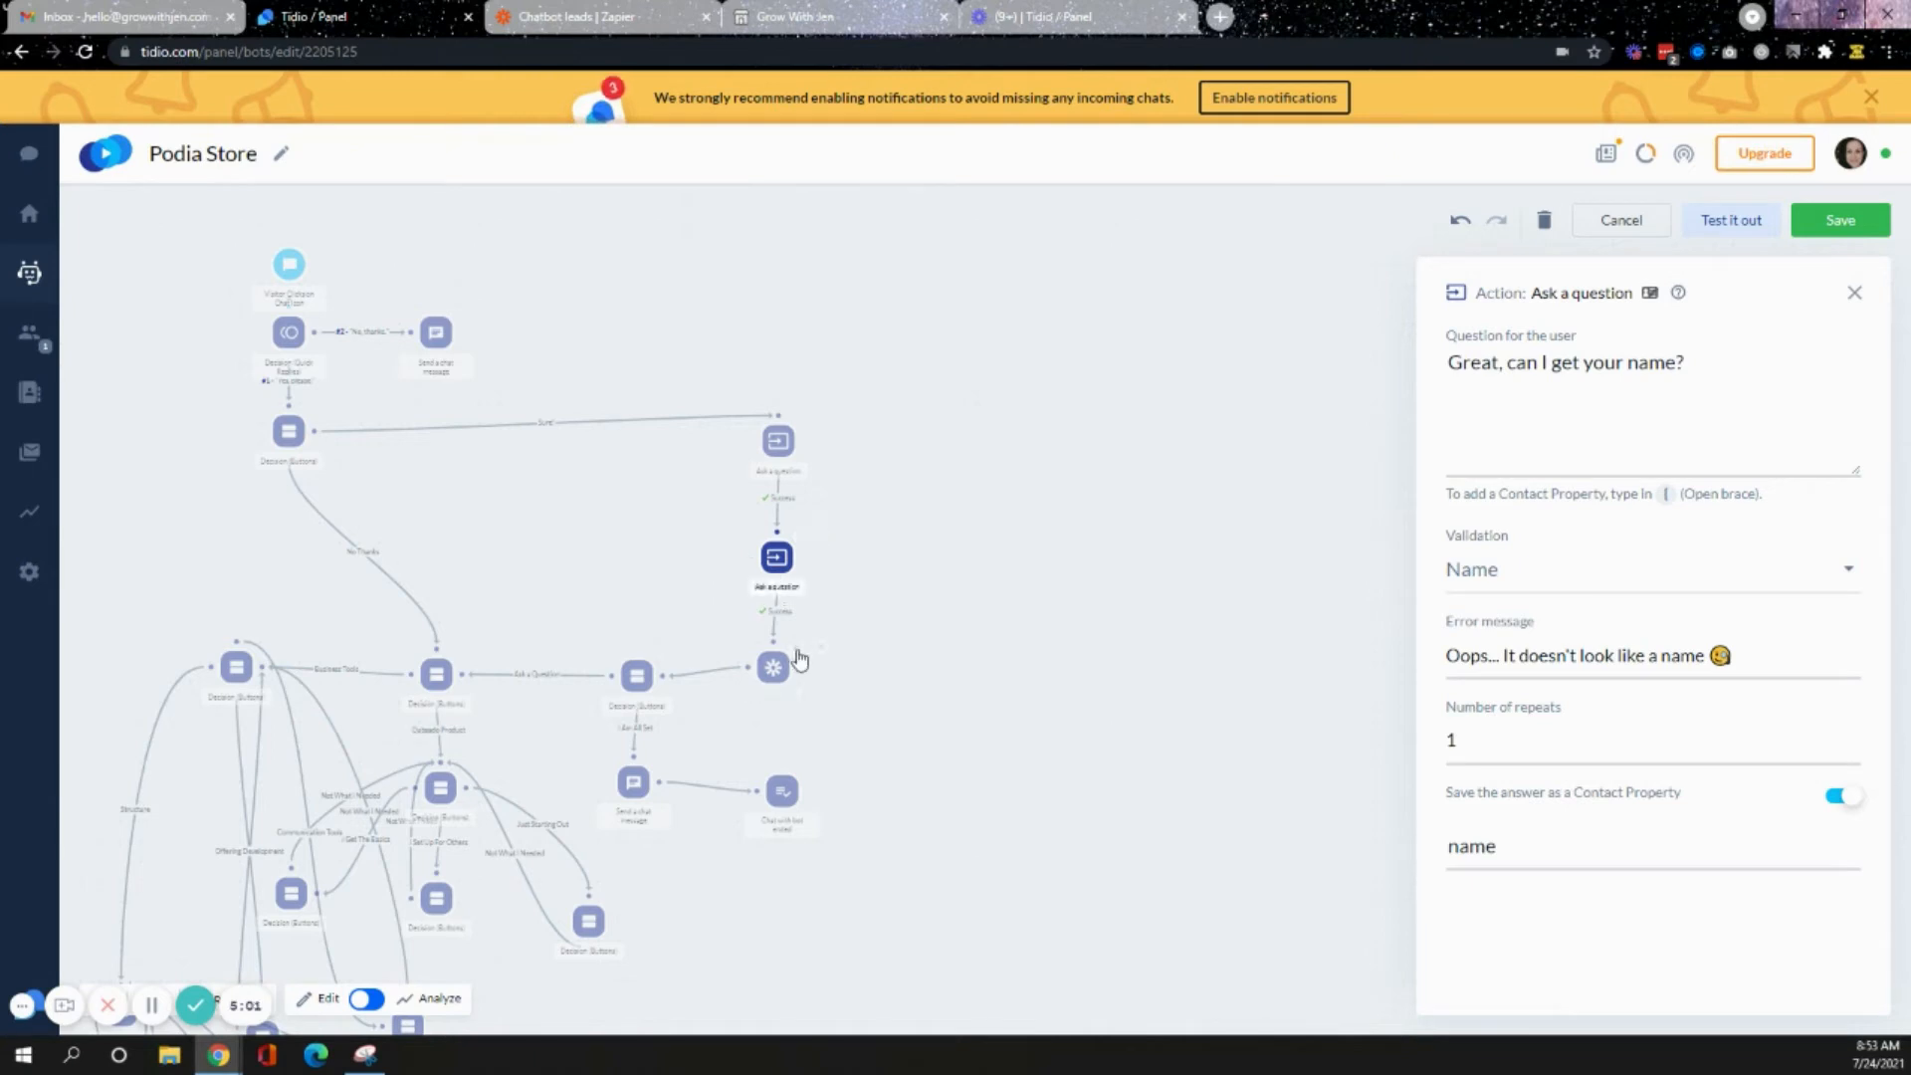
- Check the Chatbot leads Zap in Zapier, return to the bot editor and close the node panel
click(647, 24)
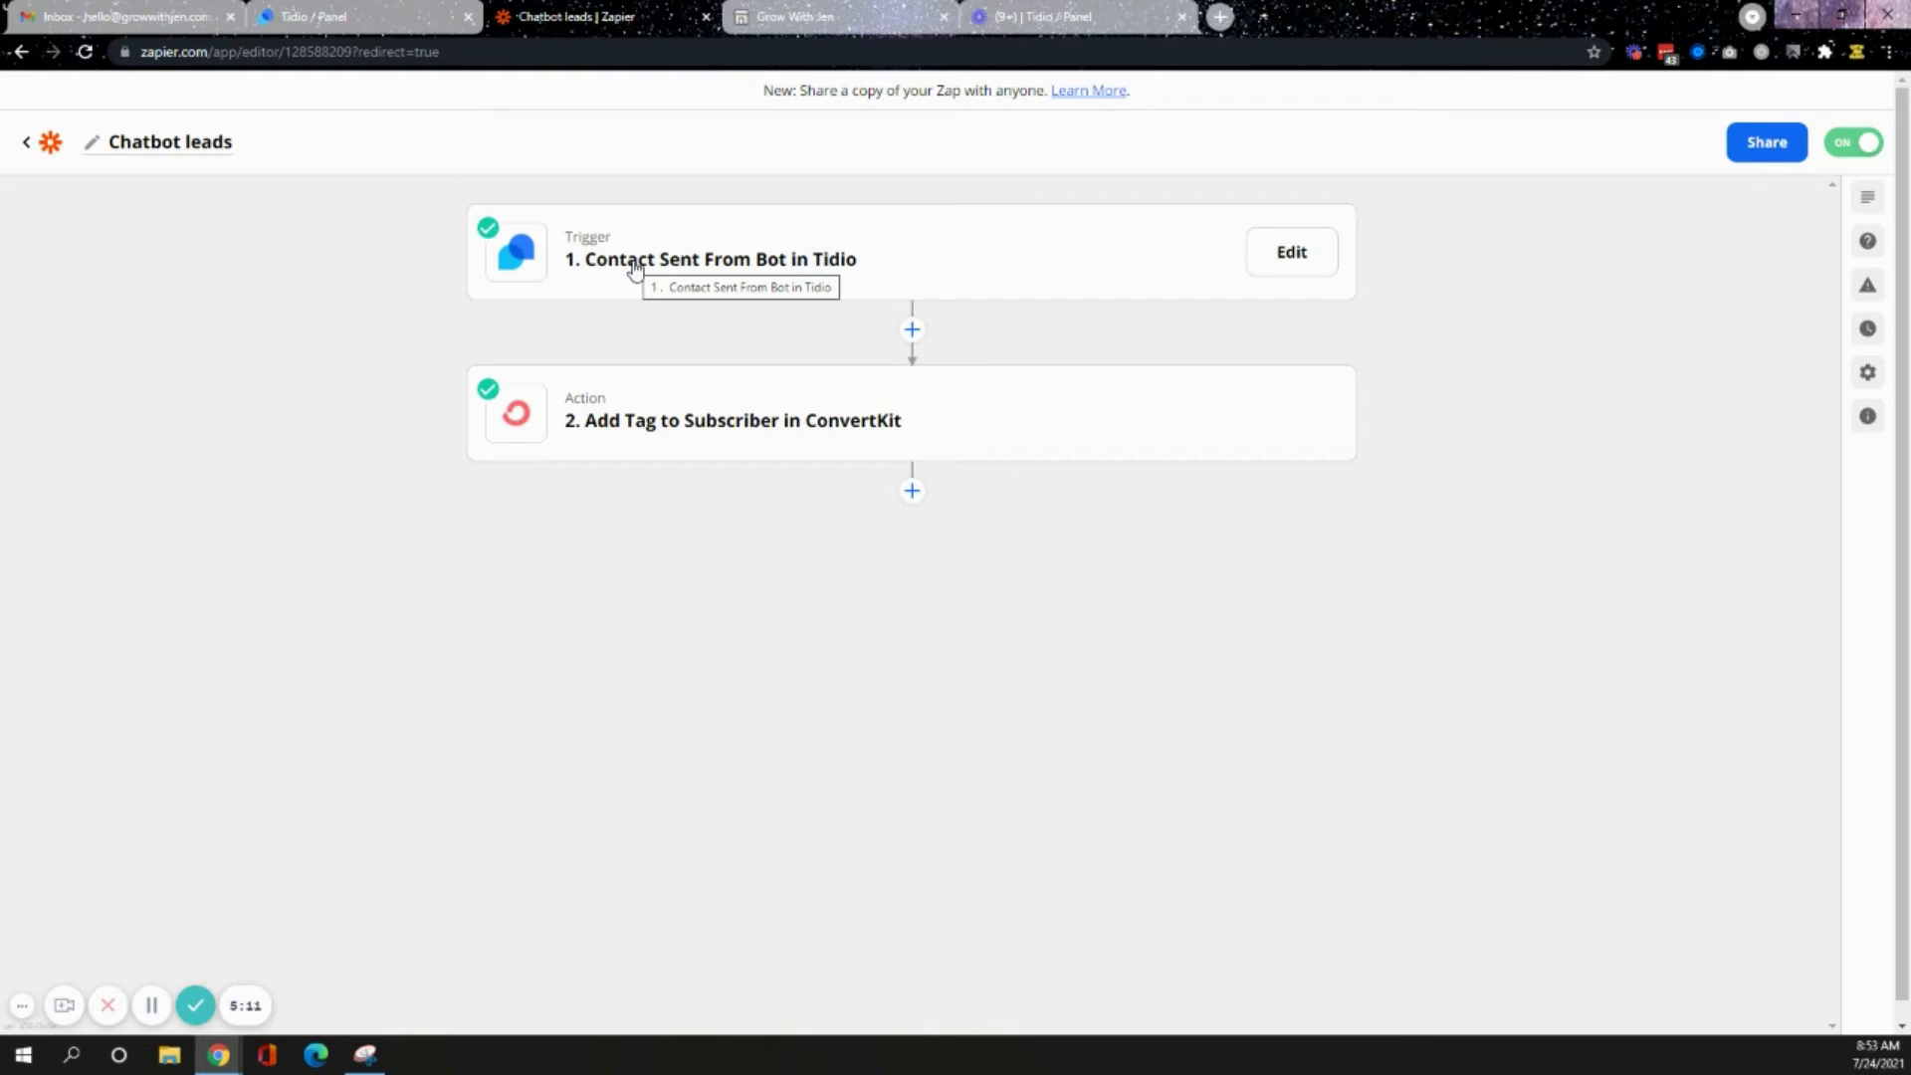
click(299, 16)
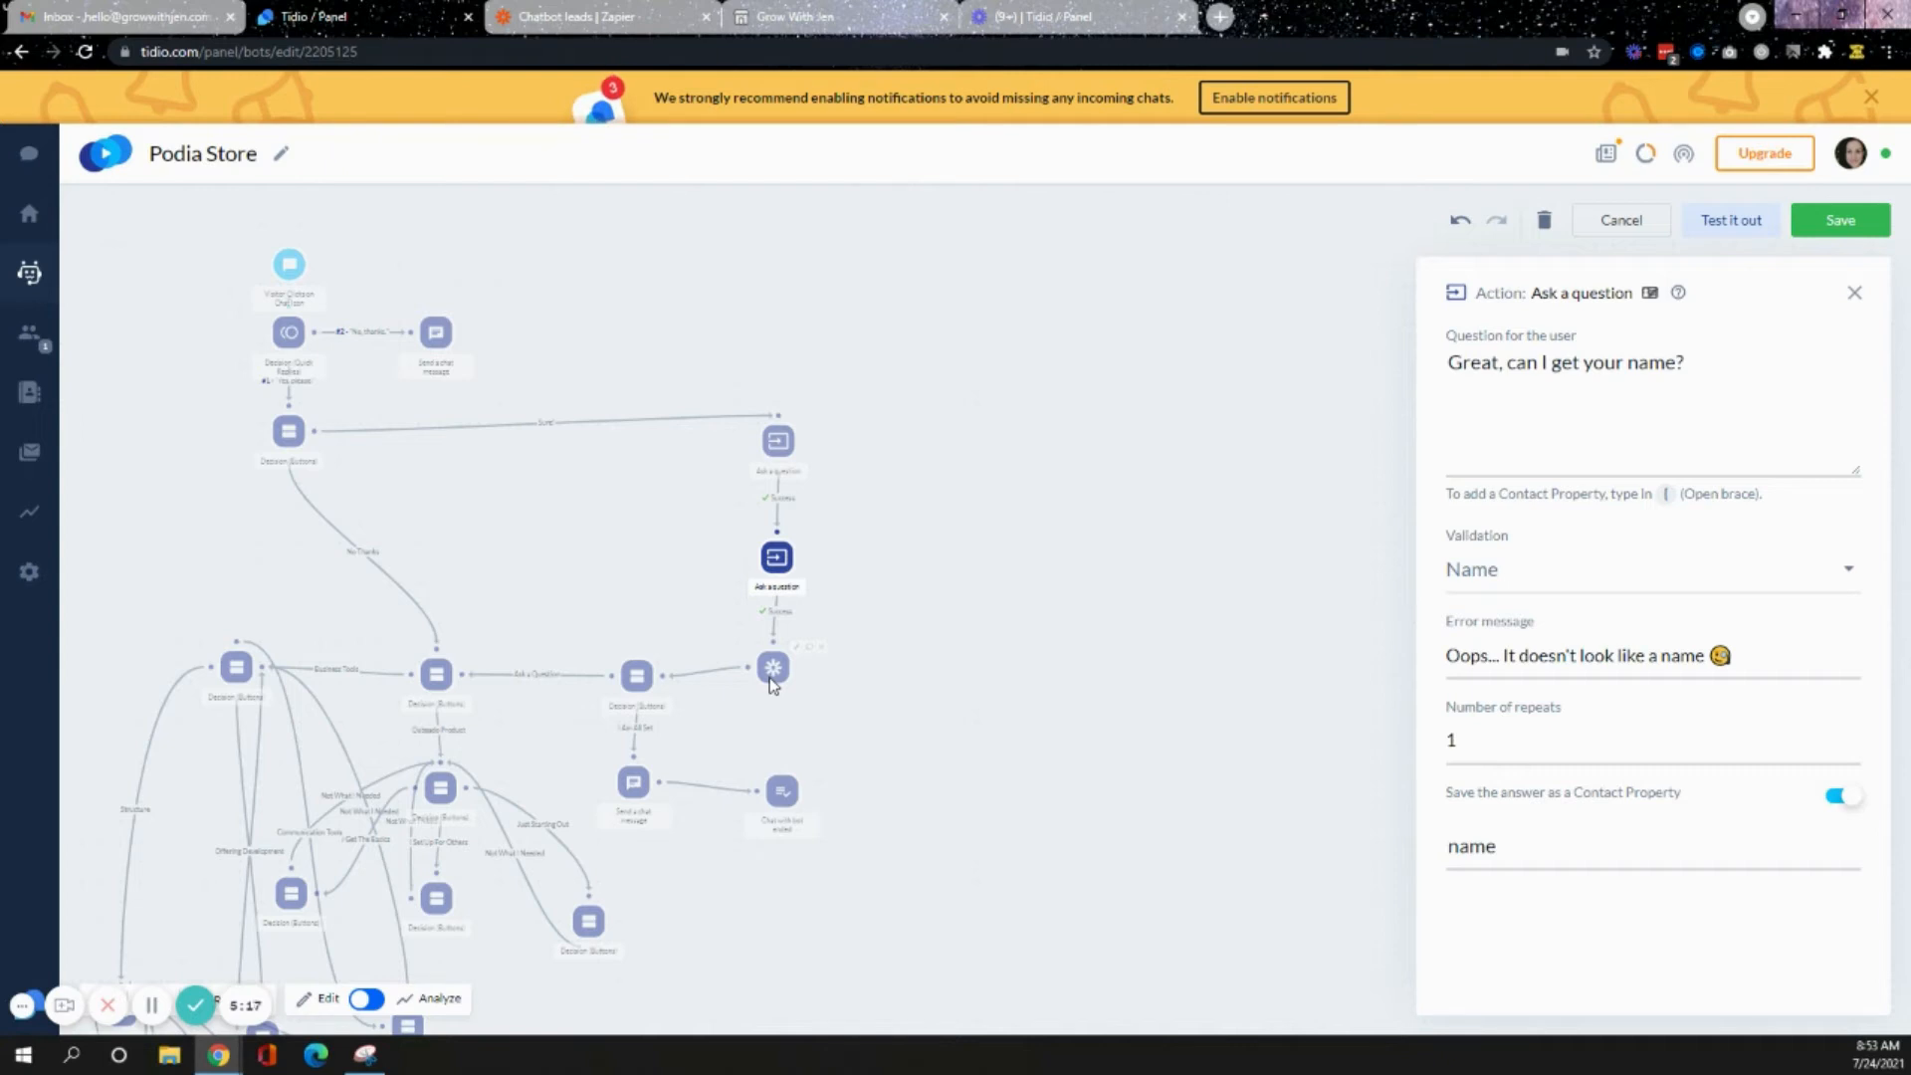
click(856, 677)
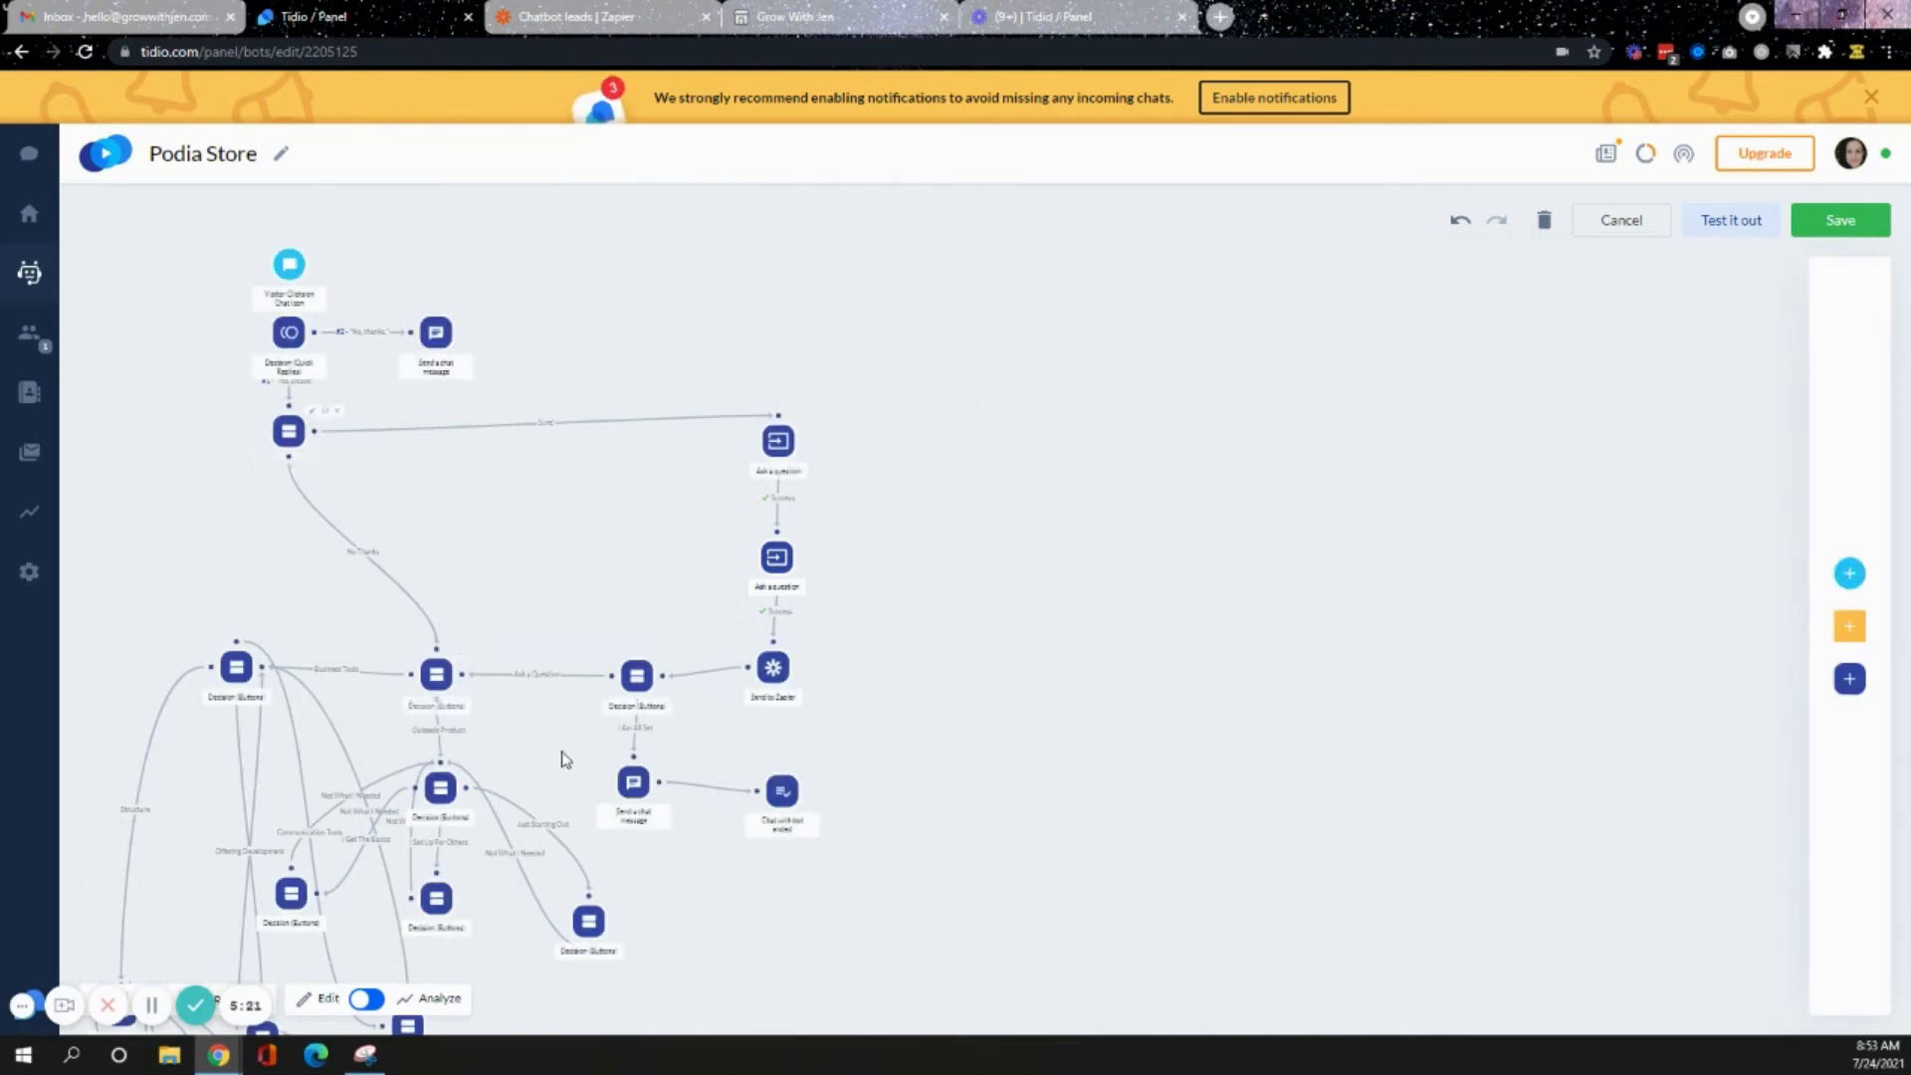
- Correct "product" to "products" in the coupon-code decision message
click(635, 680)
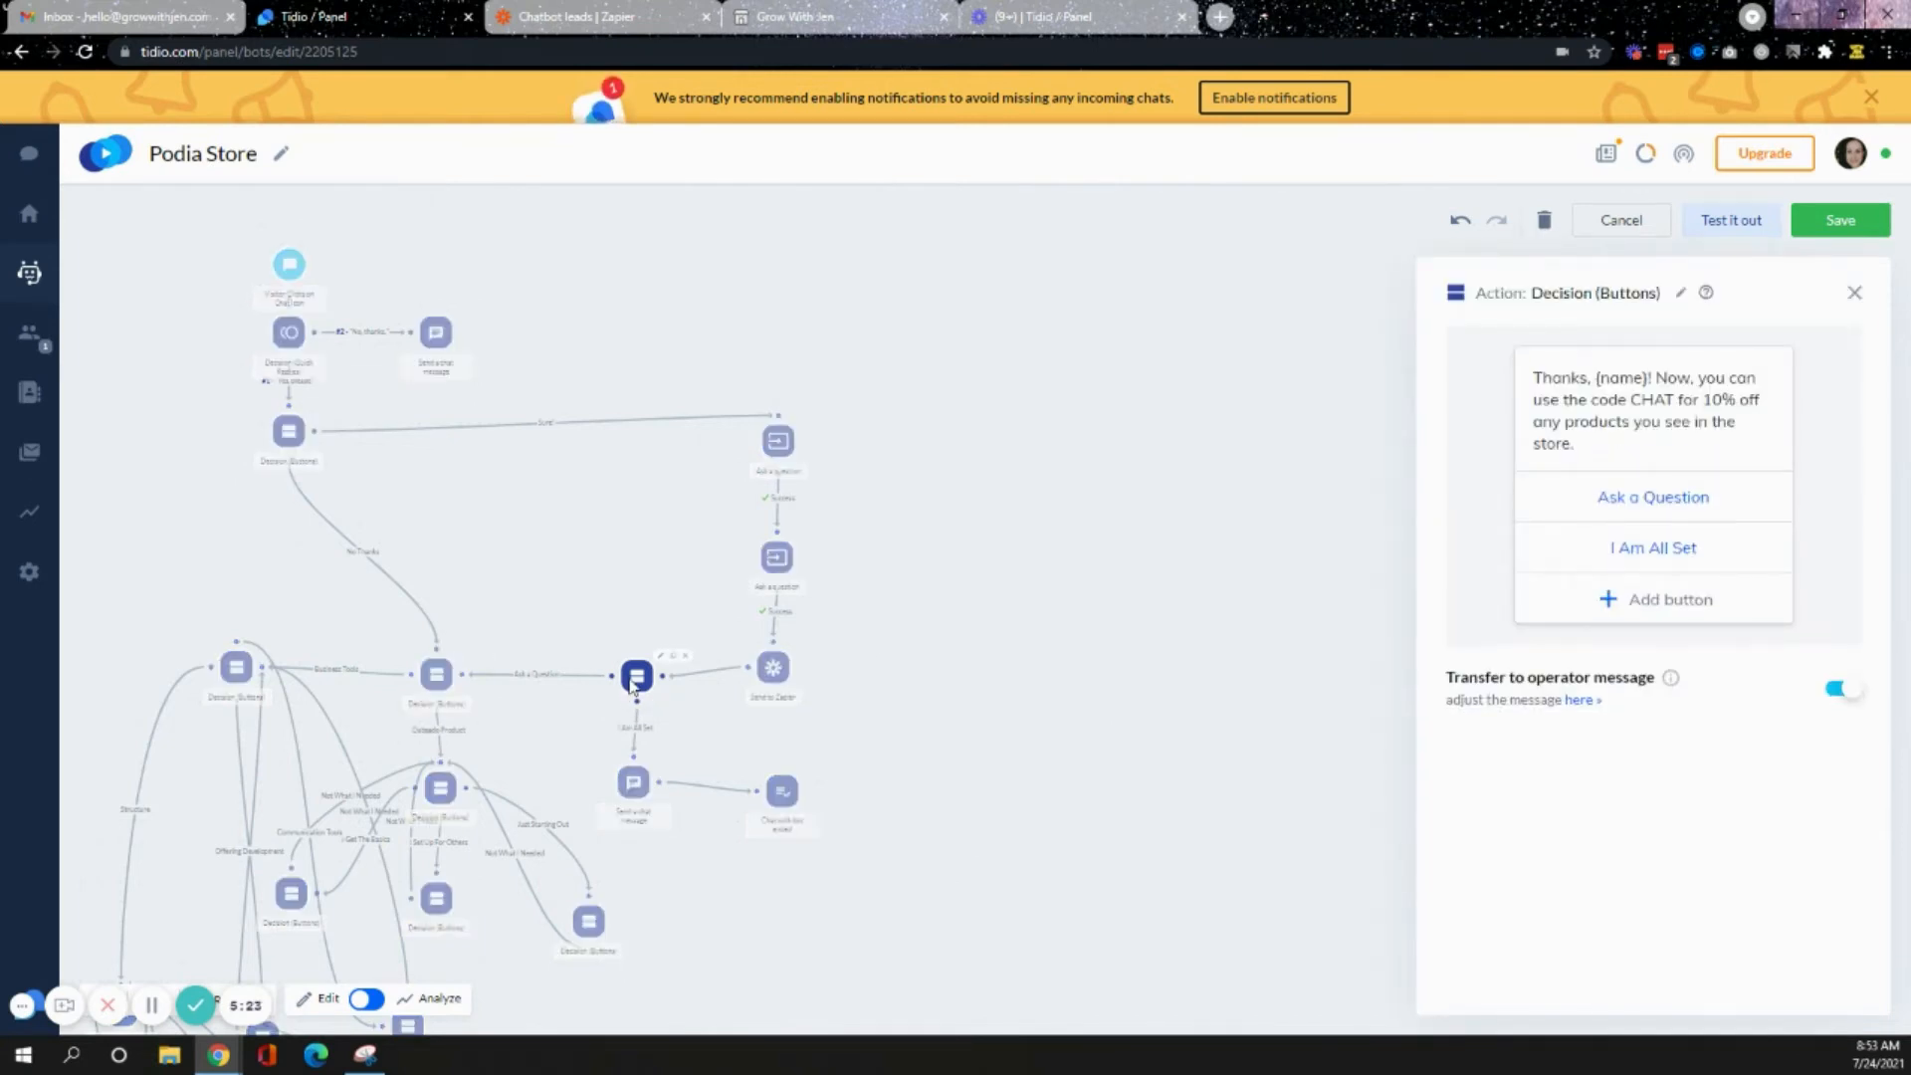
click(1627, 422)
text(s)
- Review the closing chat message, the Chat with bot ended node, and the coupon decision nodes
click(633, 783)
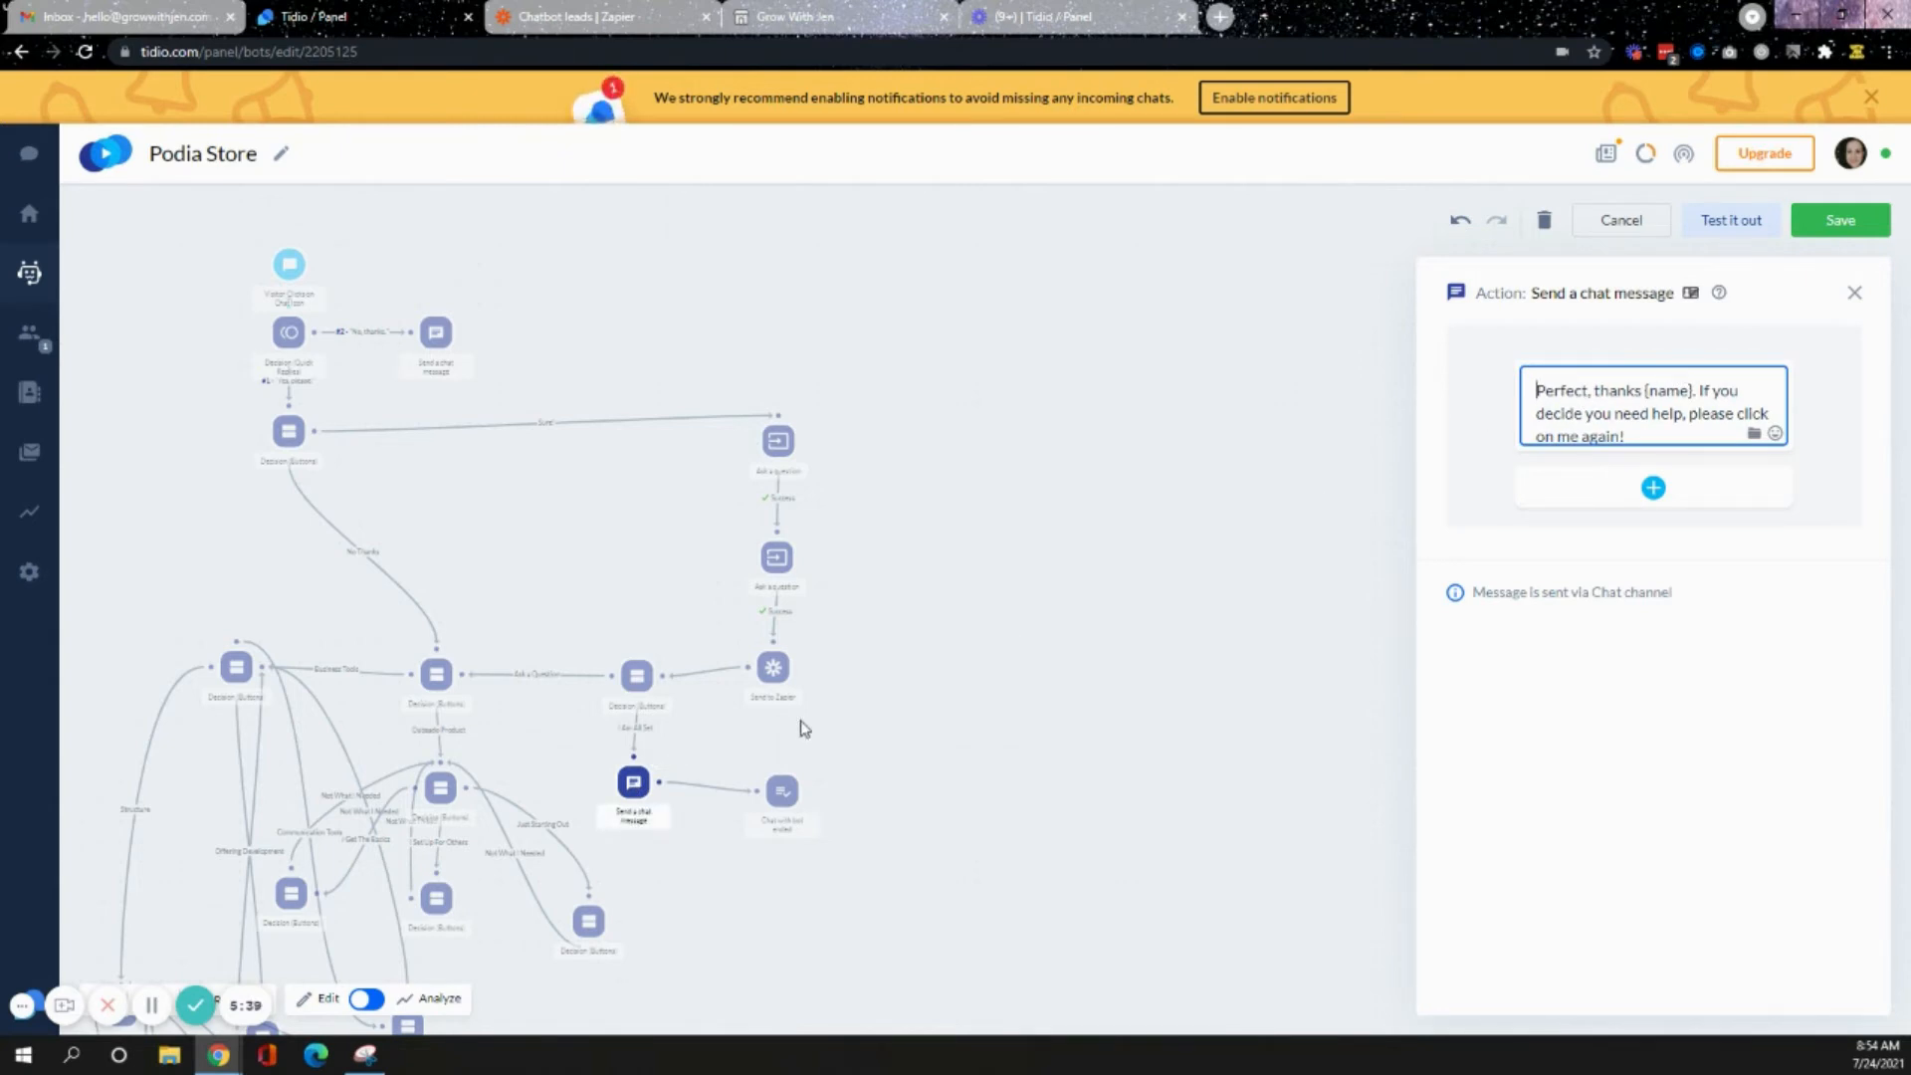
click(783, 790)
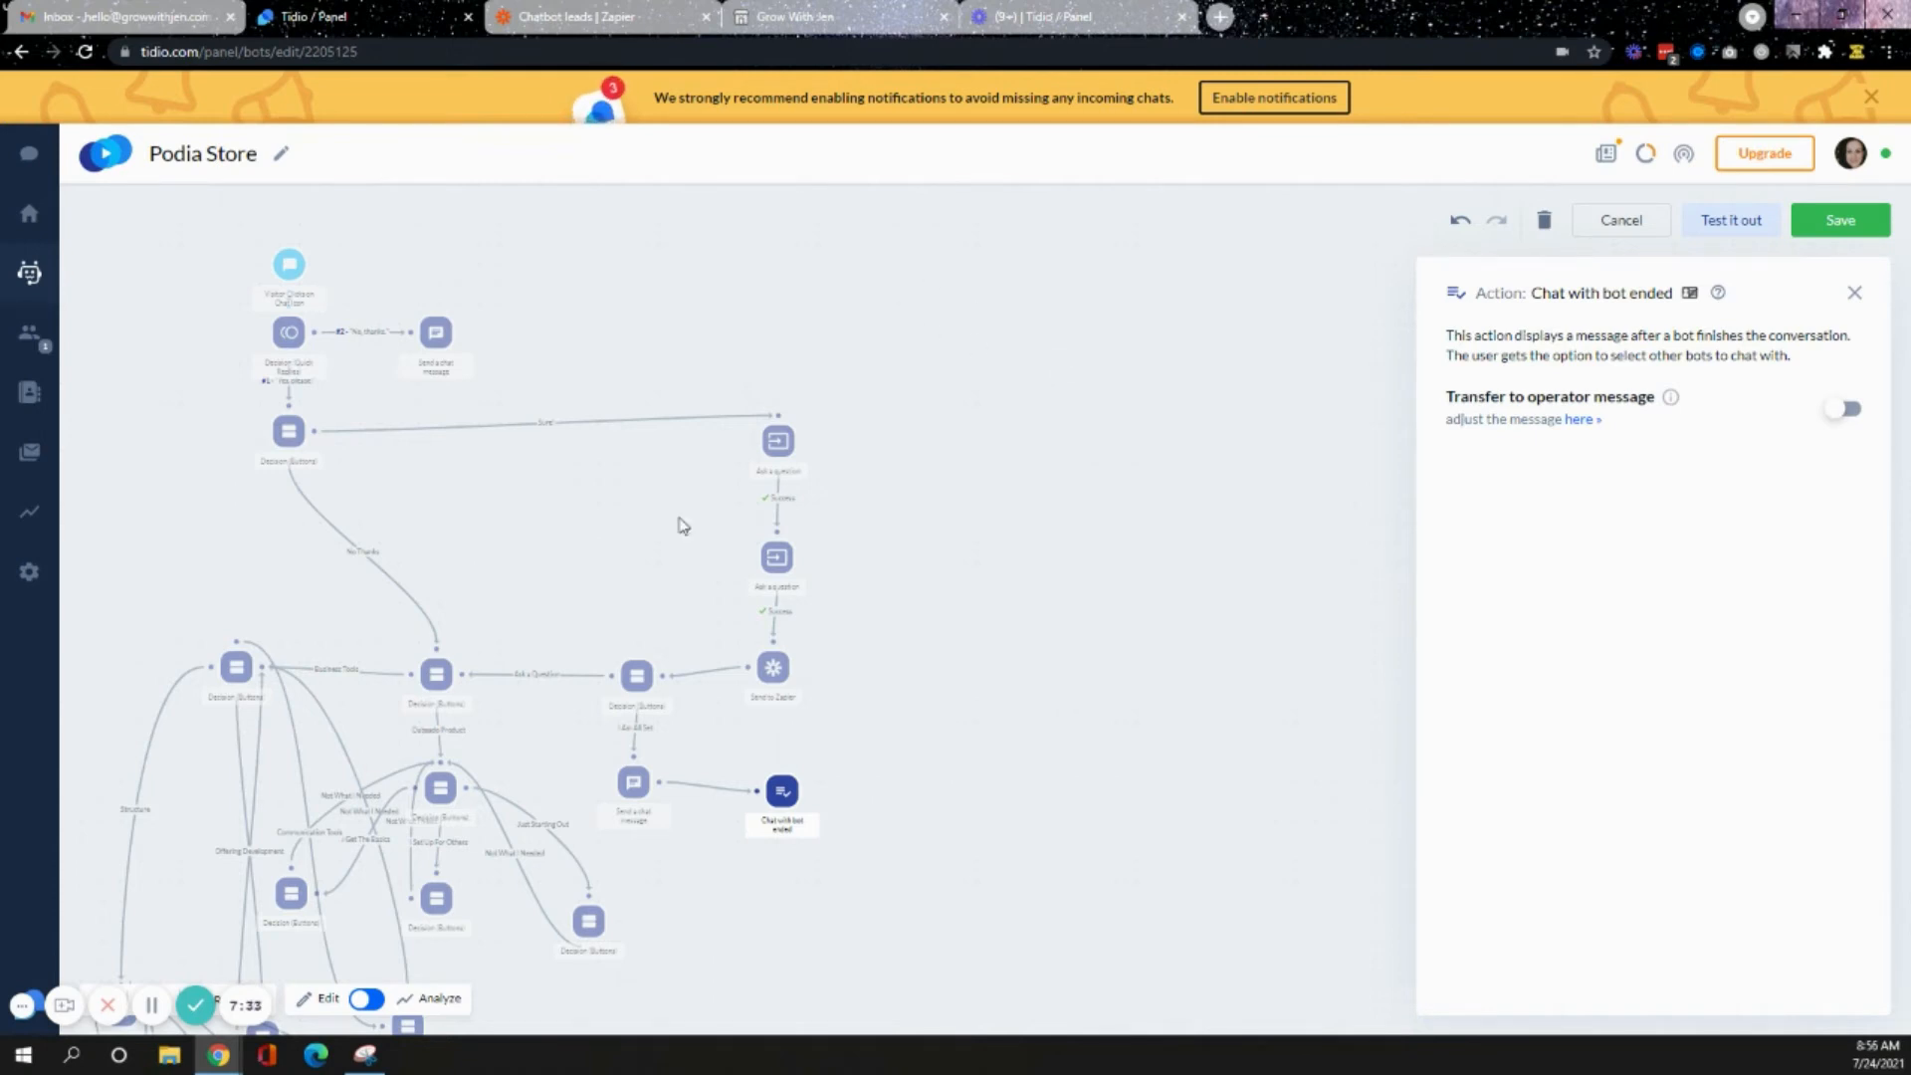
click(644, 682)
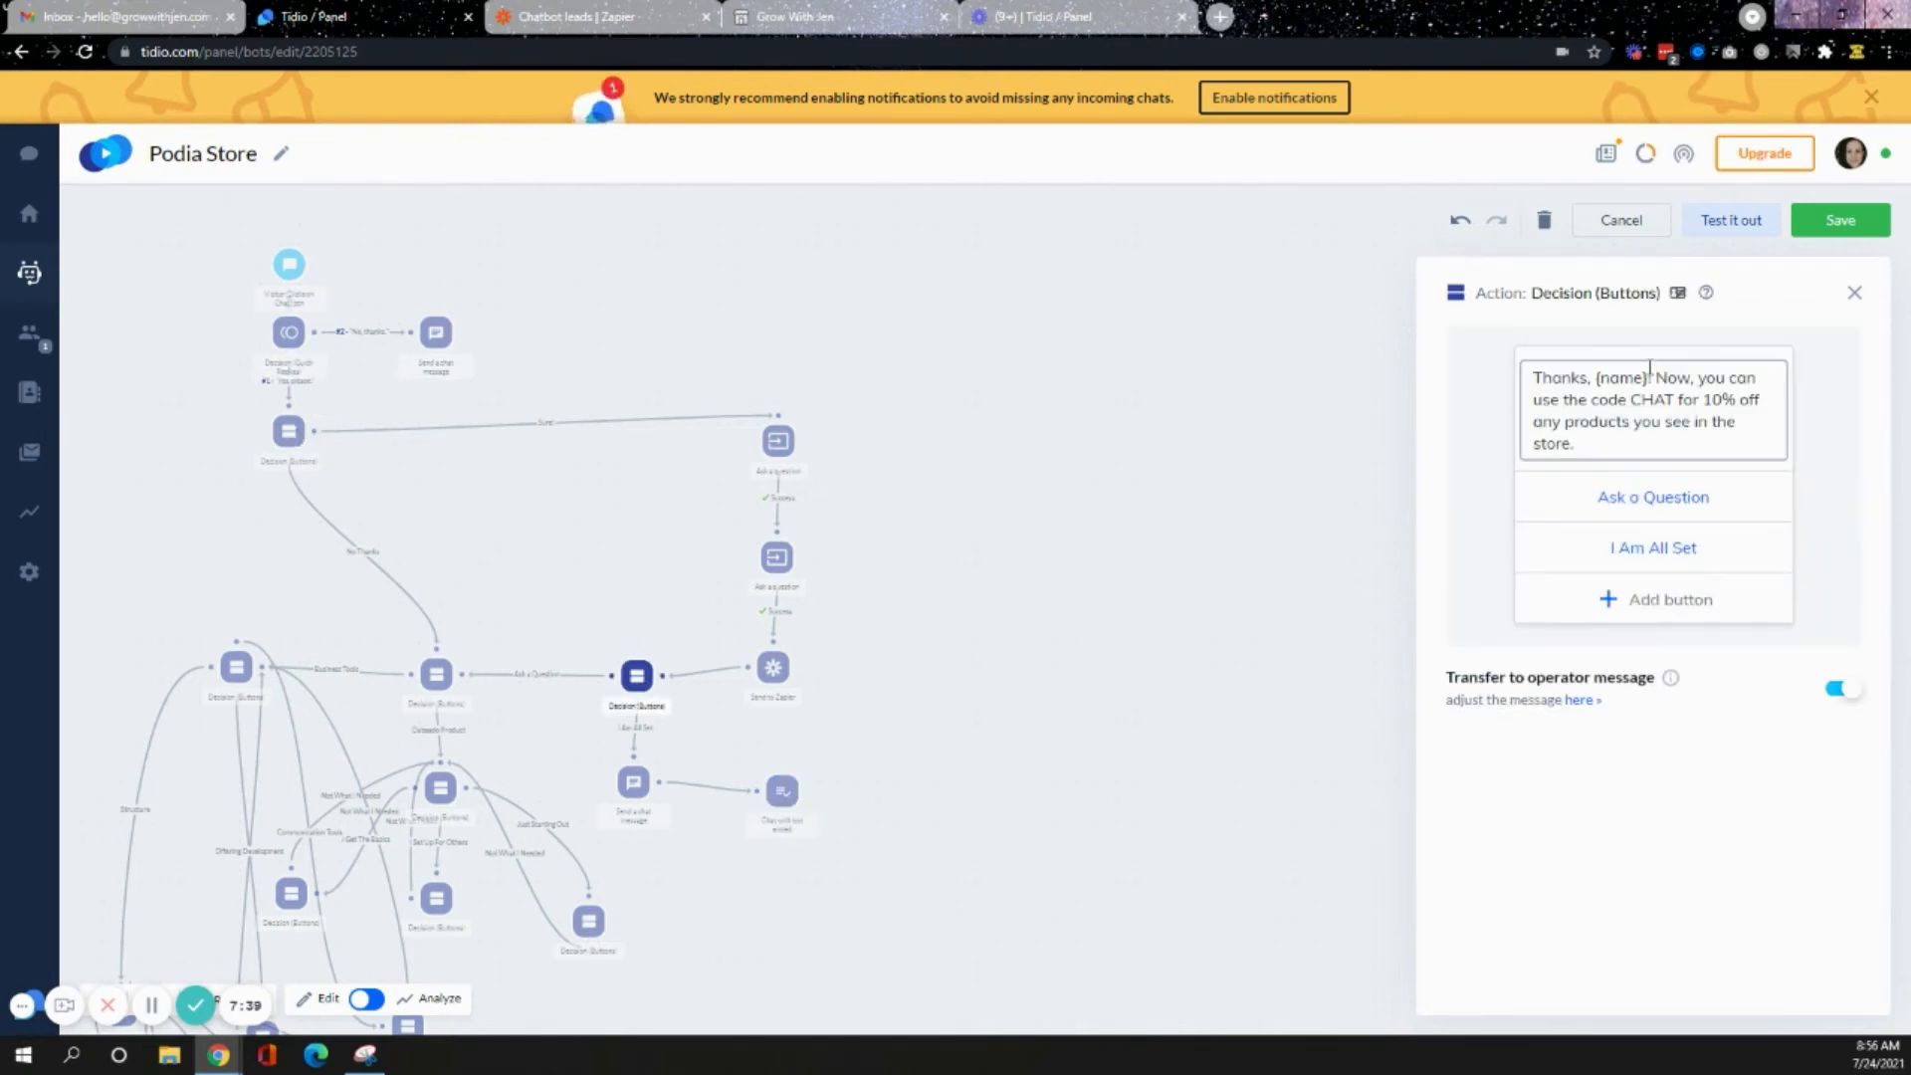
click(289, 432)
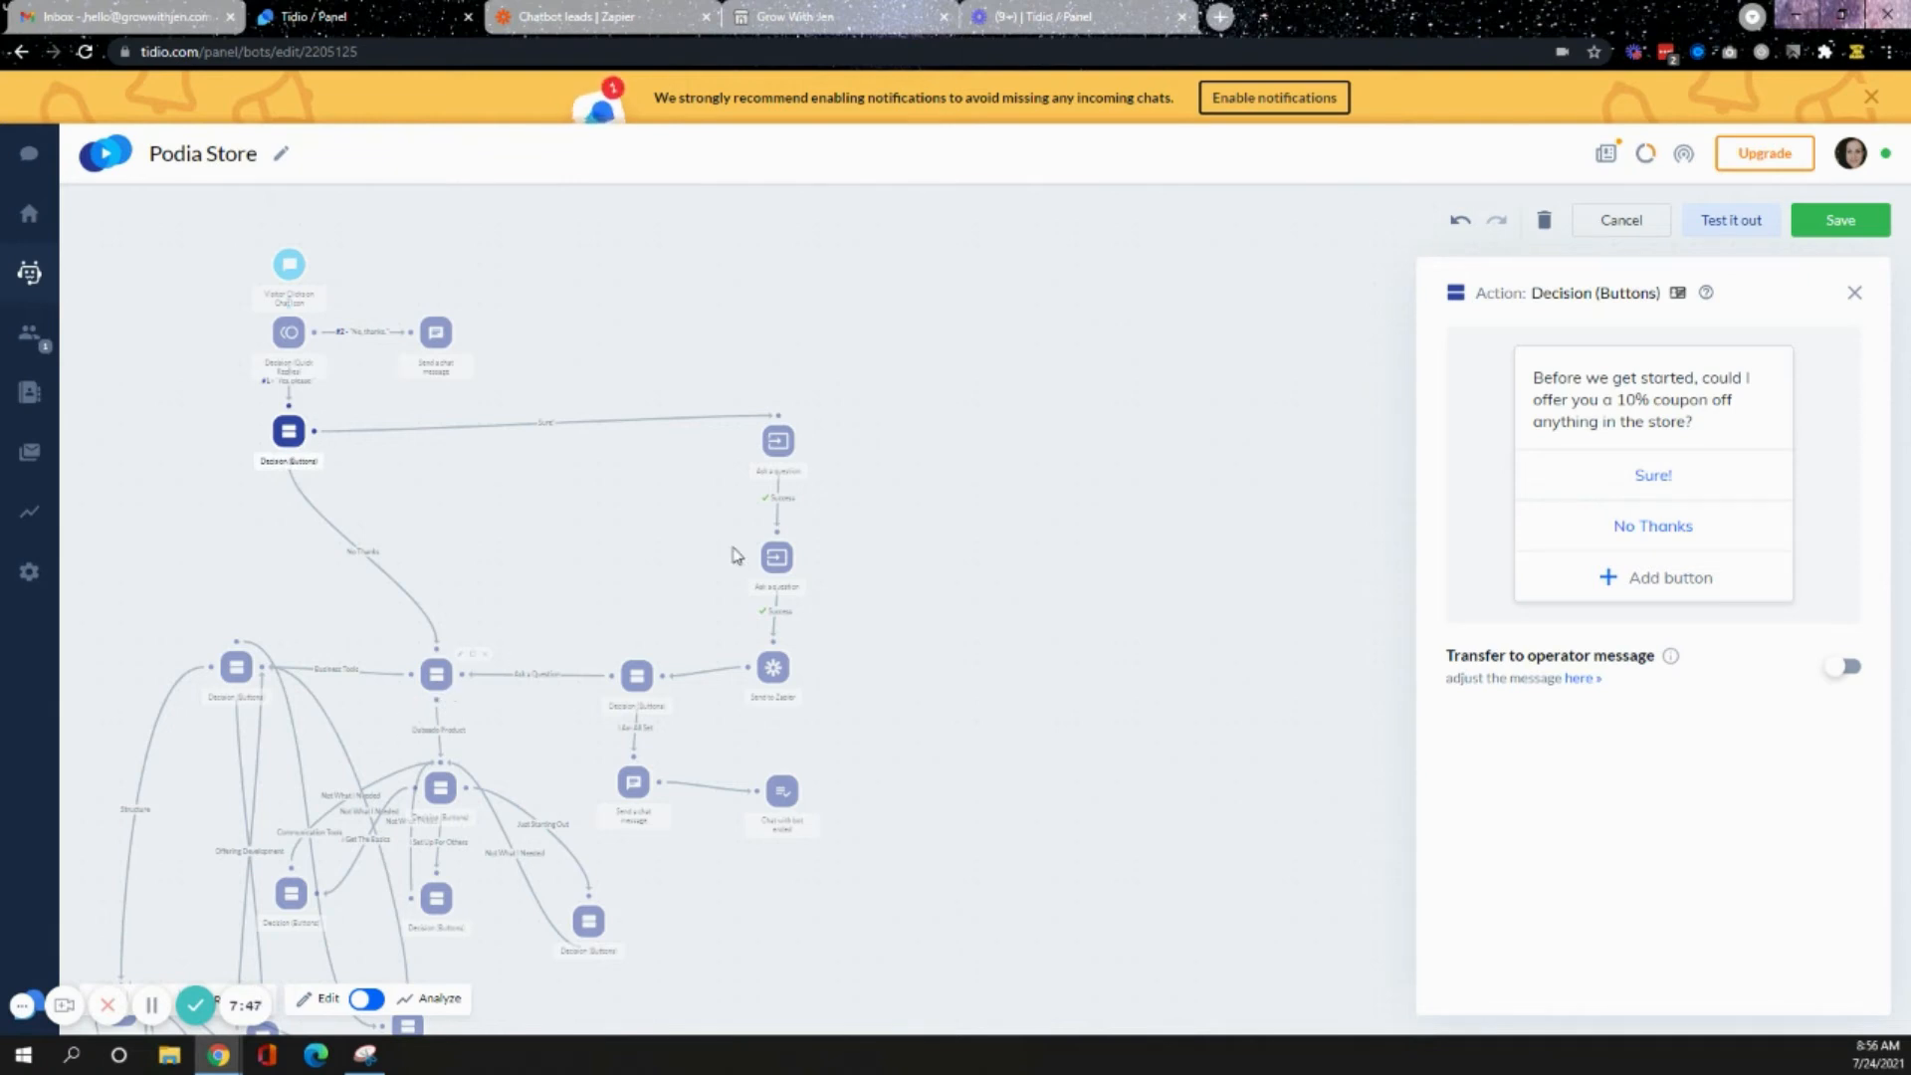
click(637, 676)
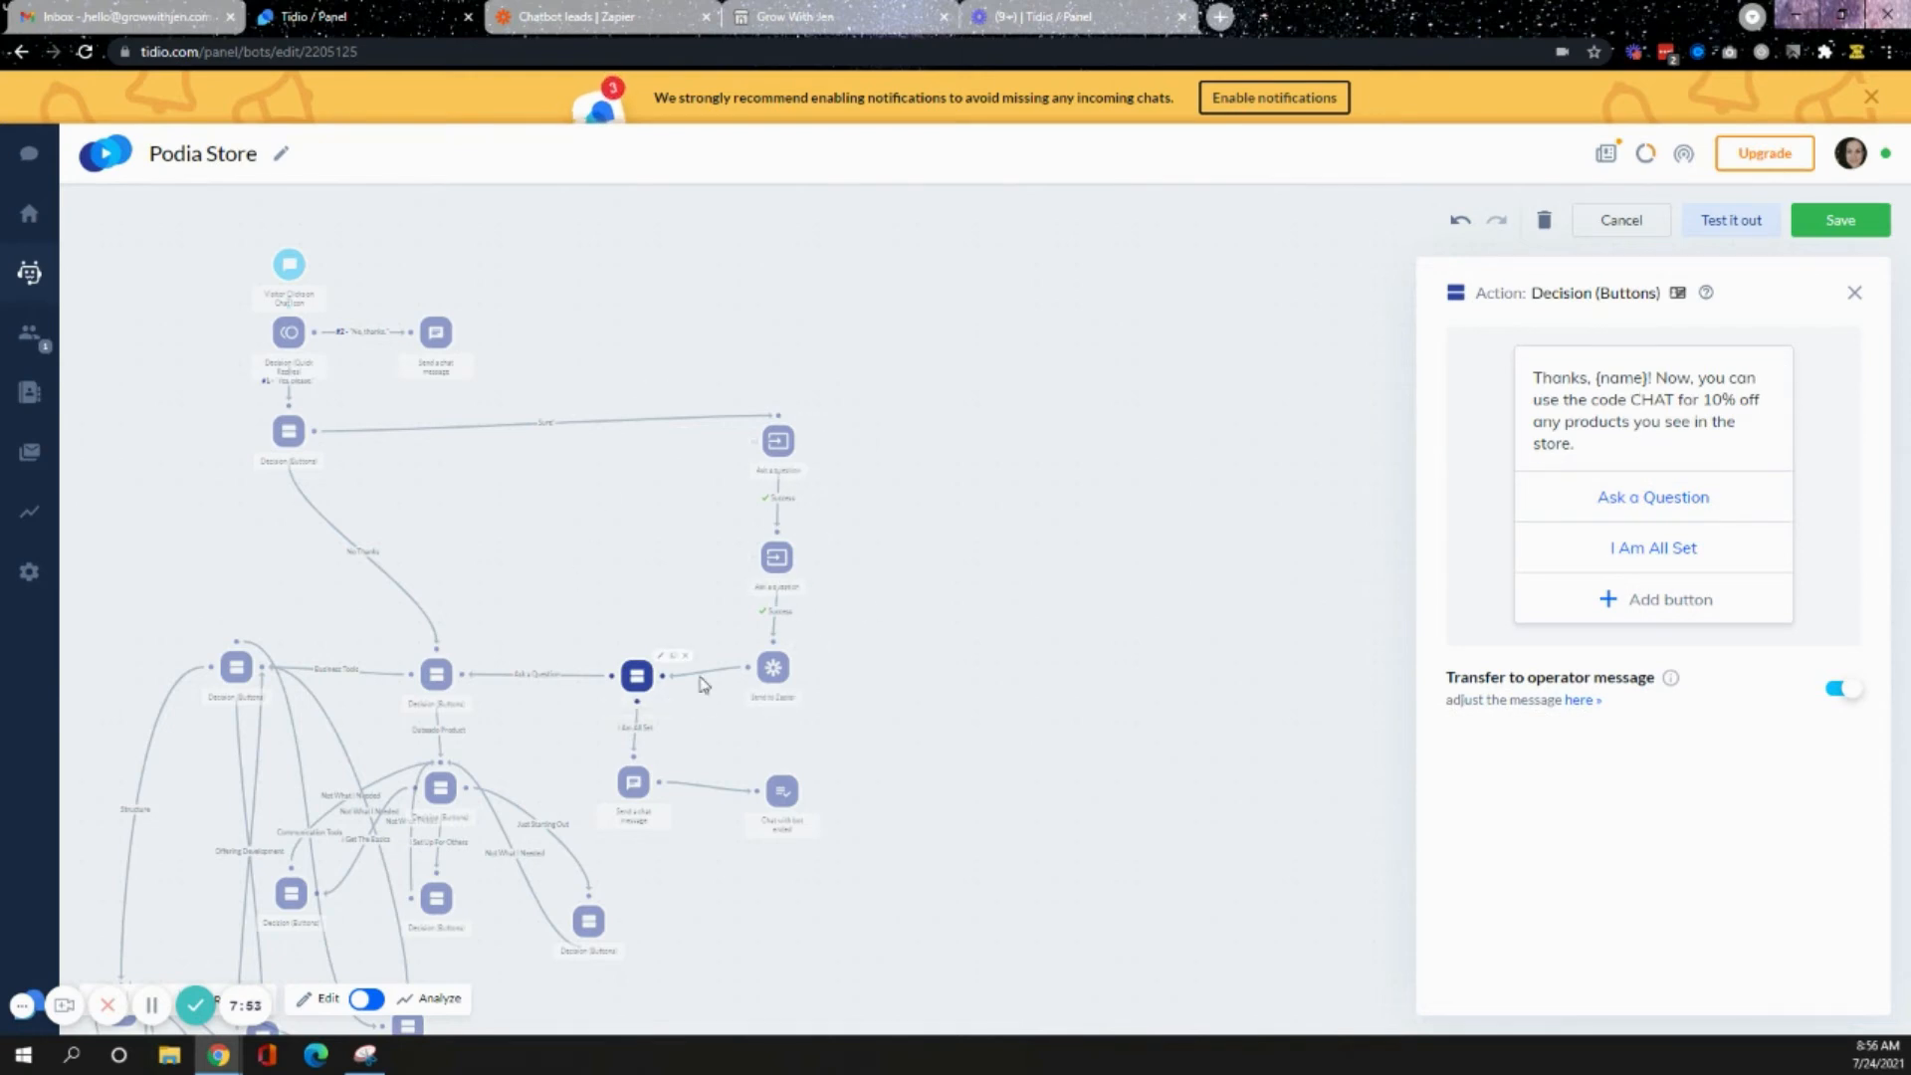
- Open the product-type decision node further down the flow and inspect the Contact Me button's URL
click(426, 685)
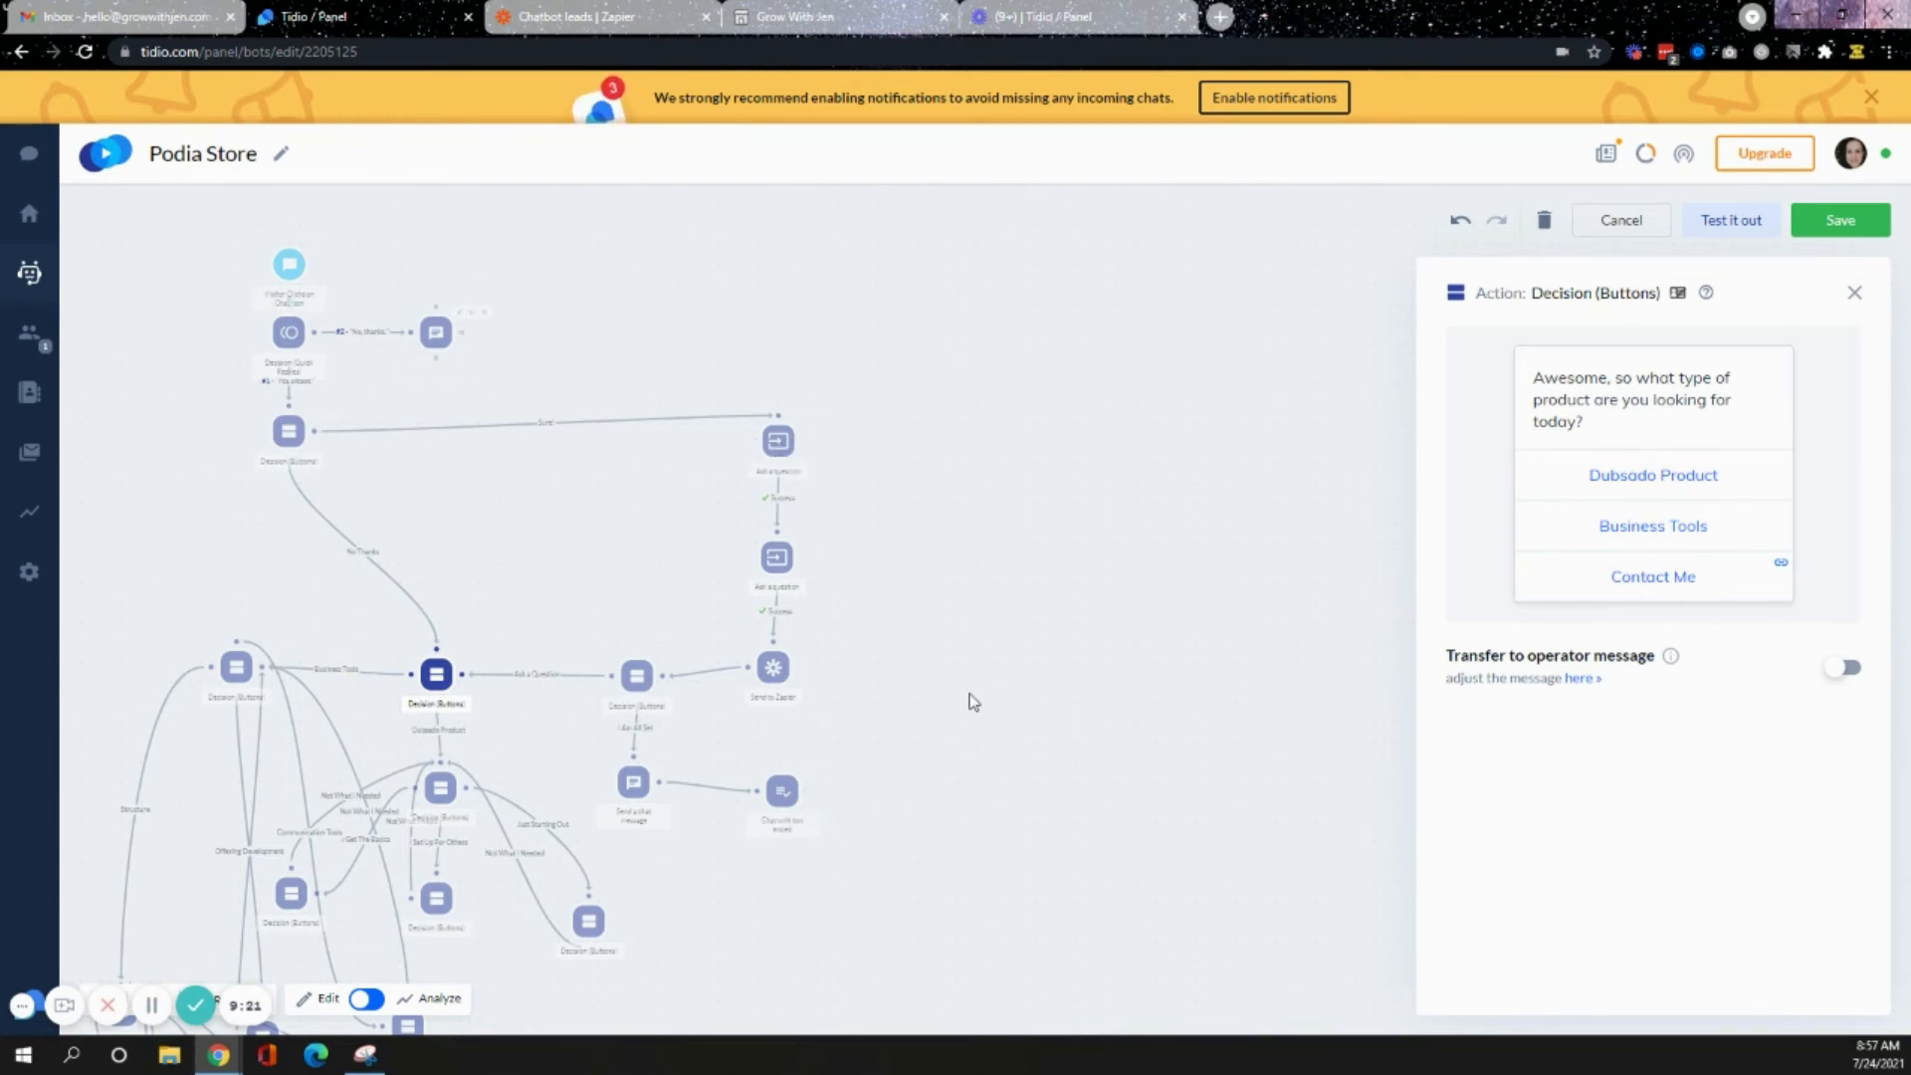
scroll(1032, 358, down, 4)
click(1054, 338)
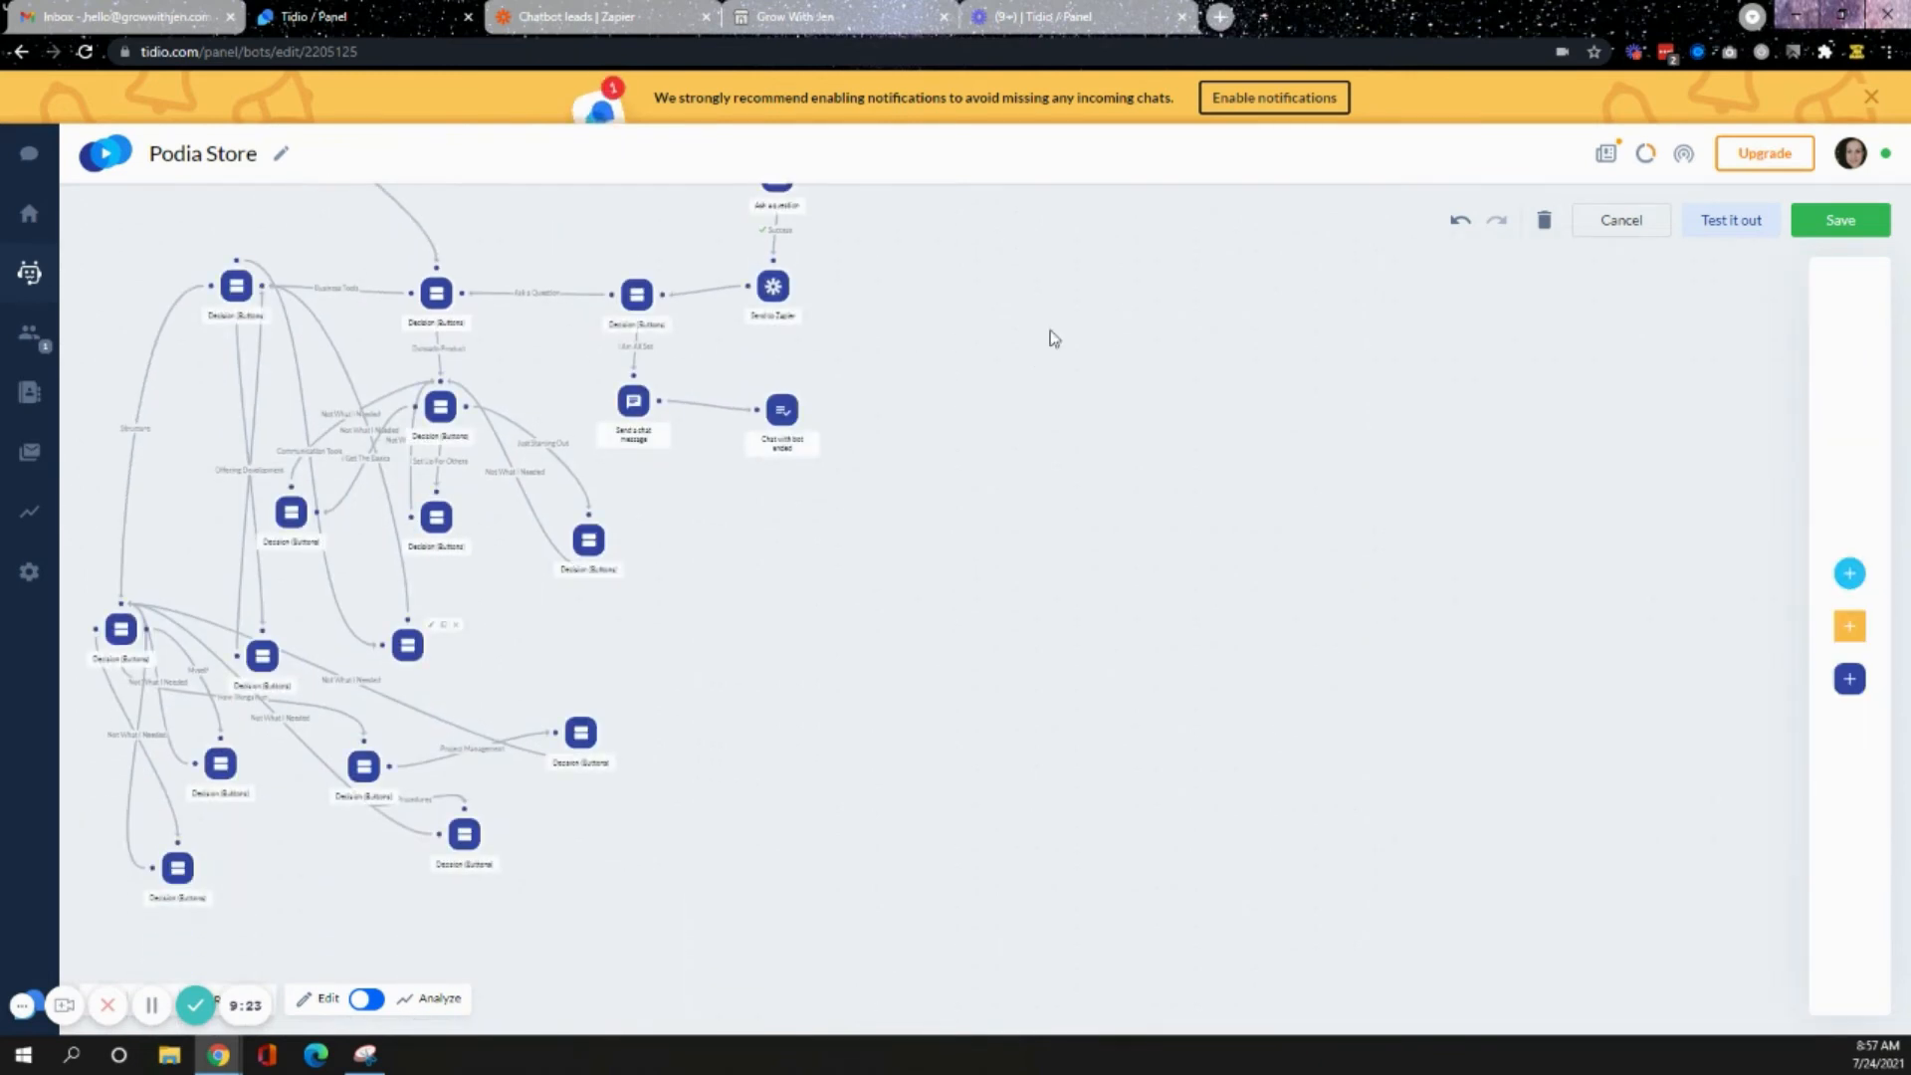
click(436, 294)
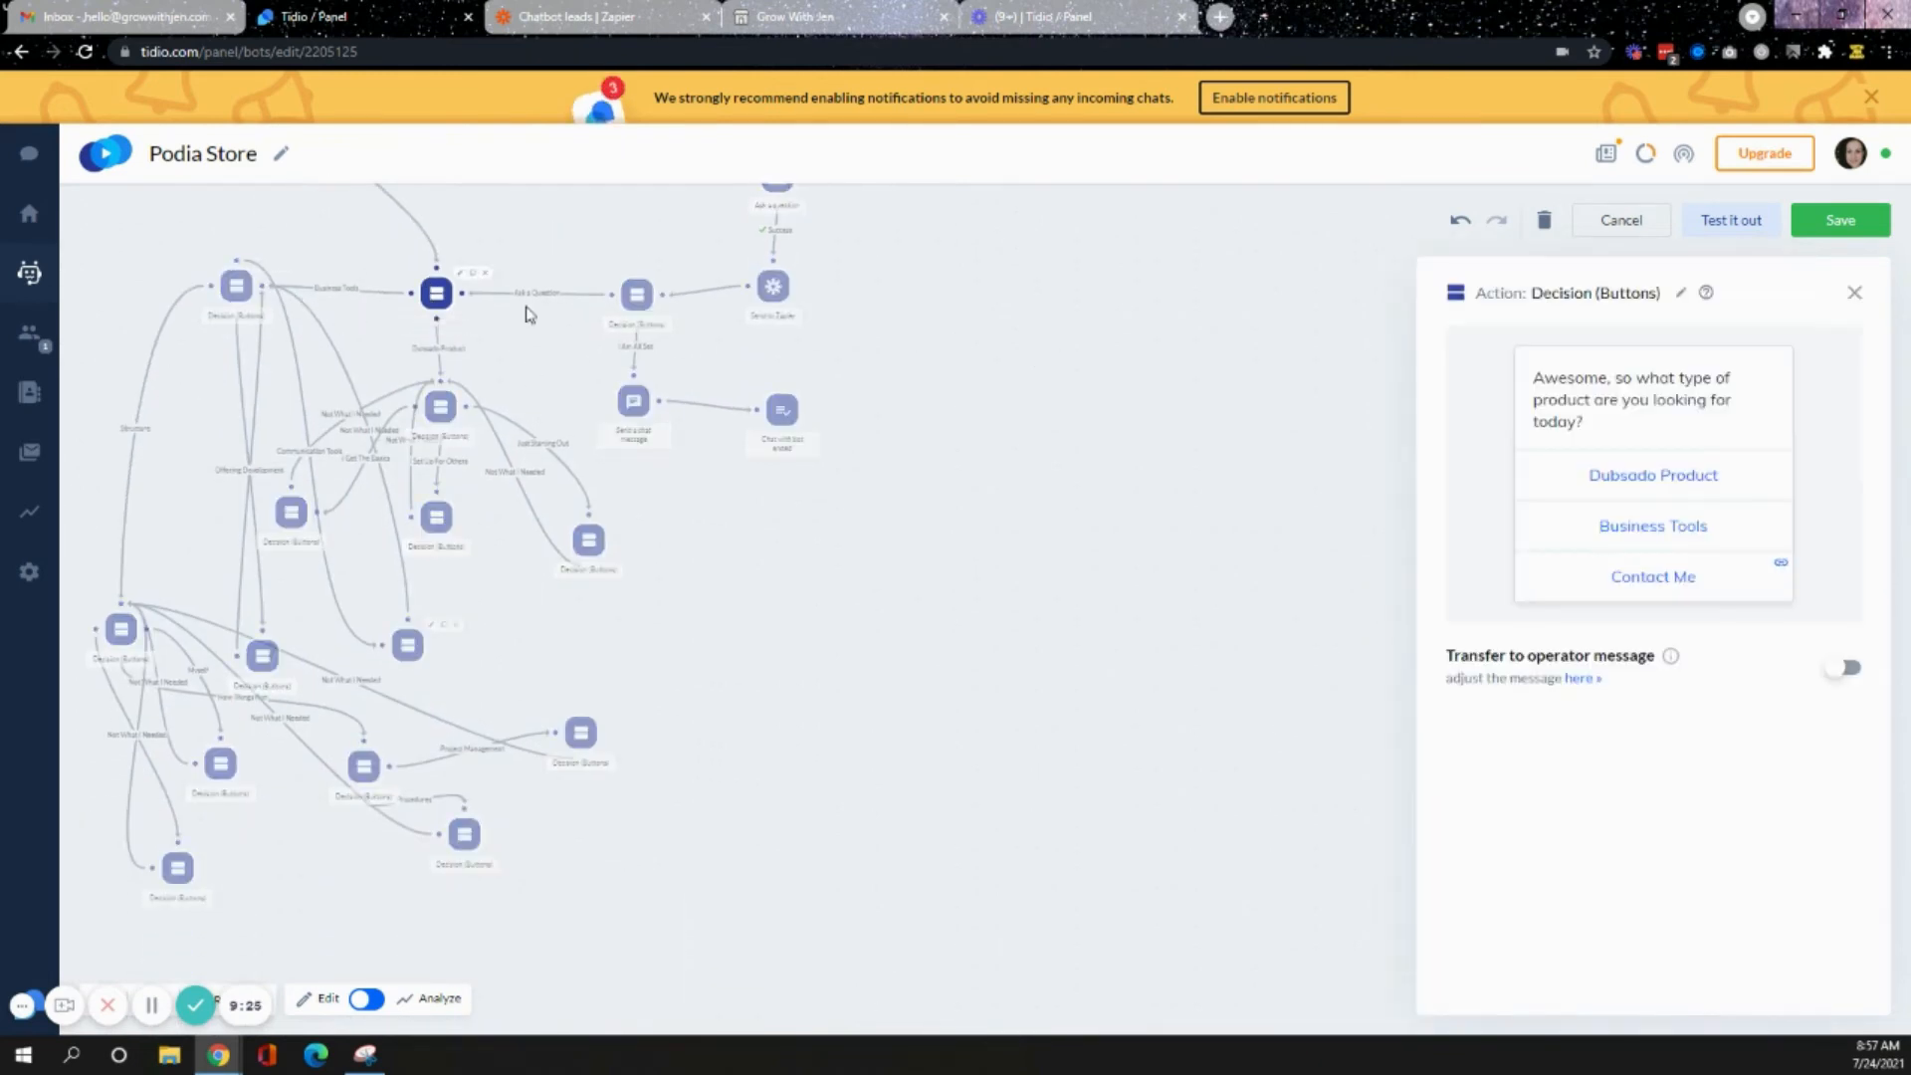
click(1706, 576)
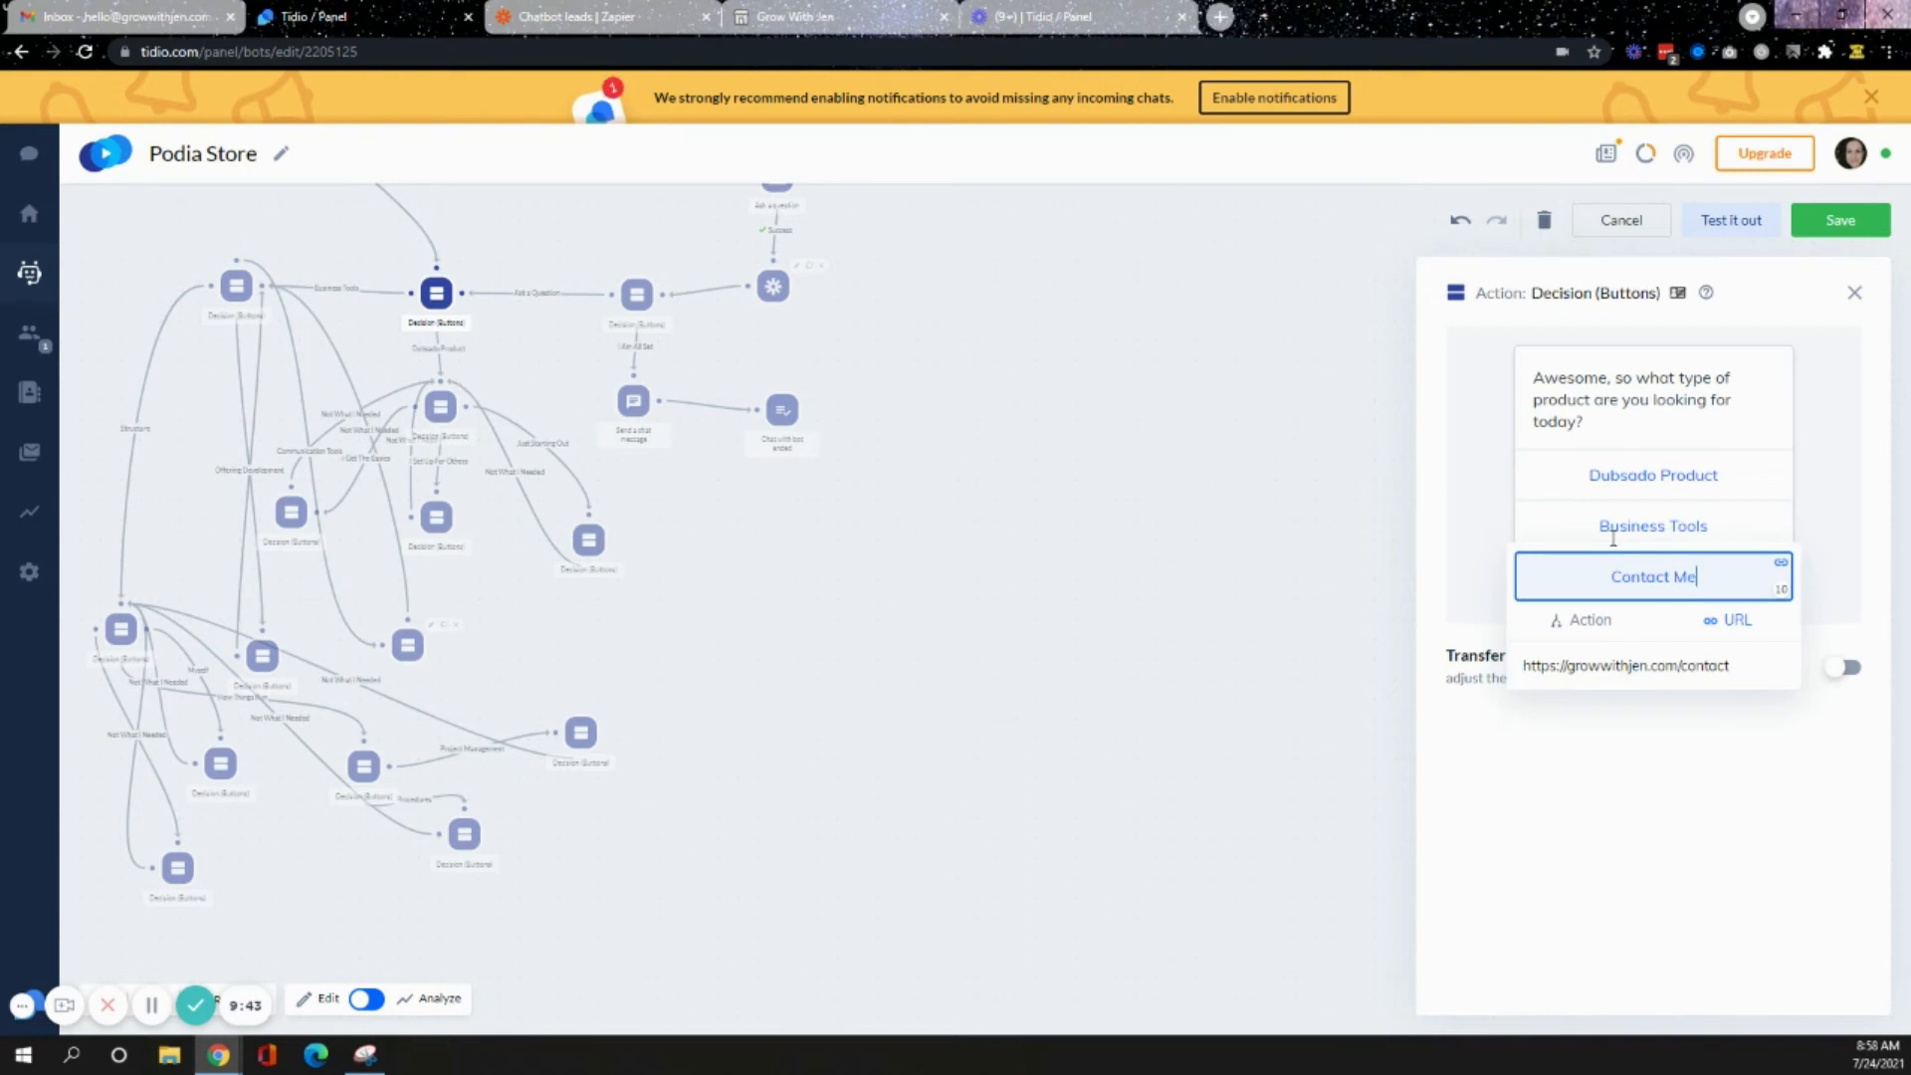
- Inspect the business-support decision branches and the Tough Emails button's link
click(234, 288)
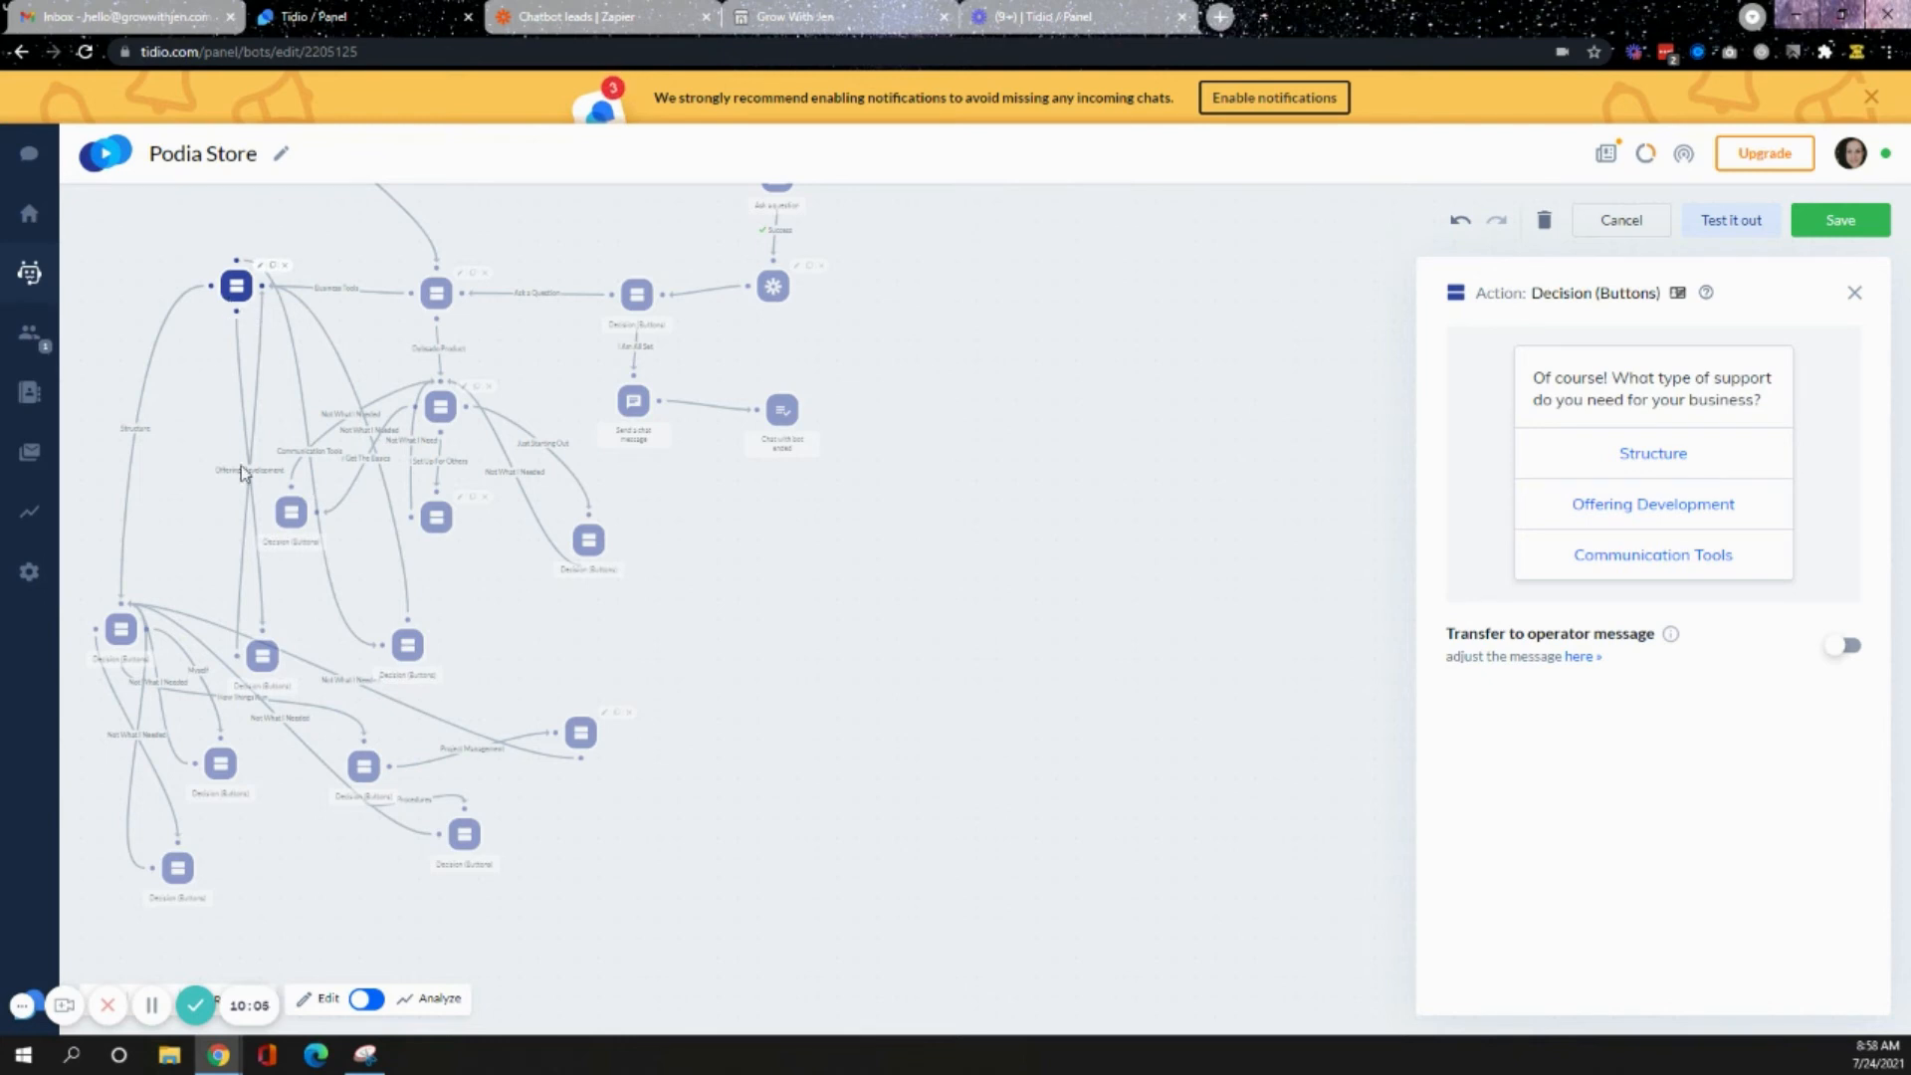
click(263, 657)
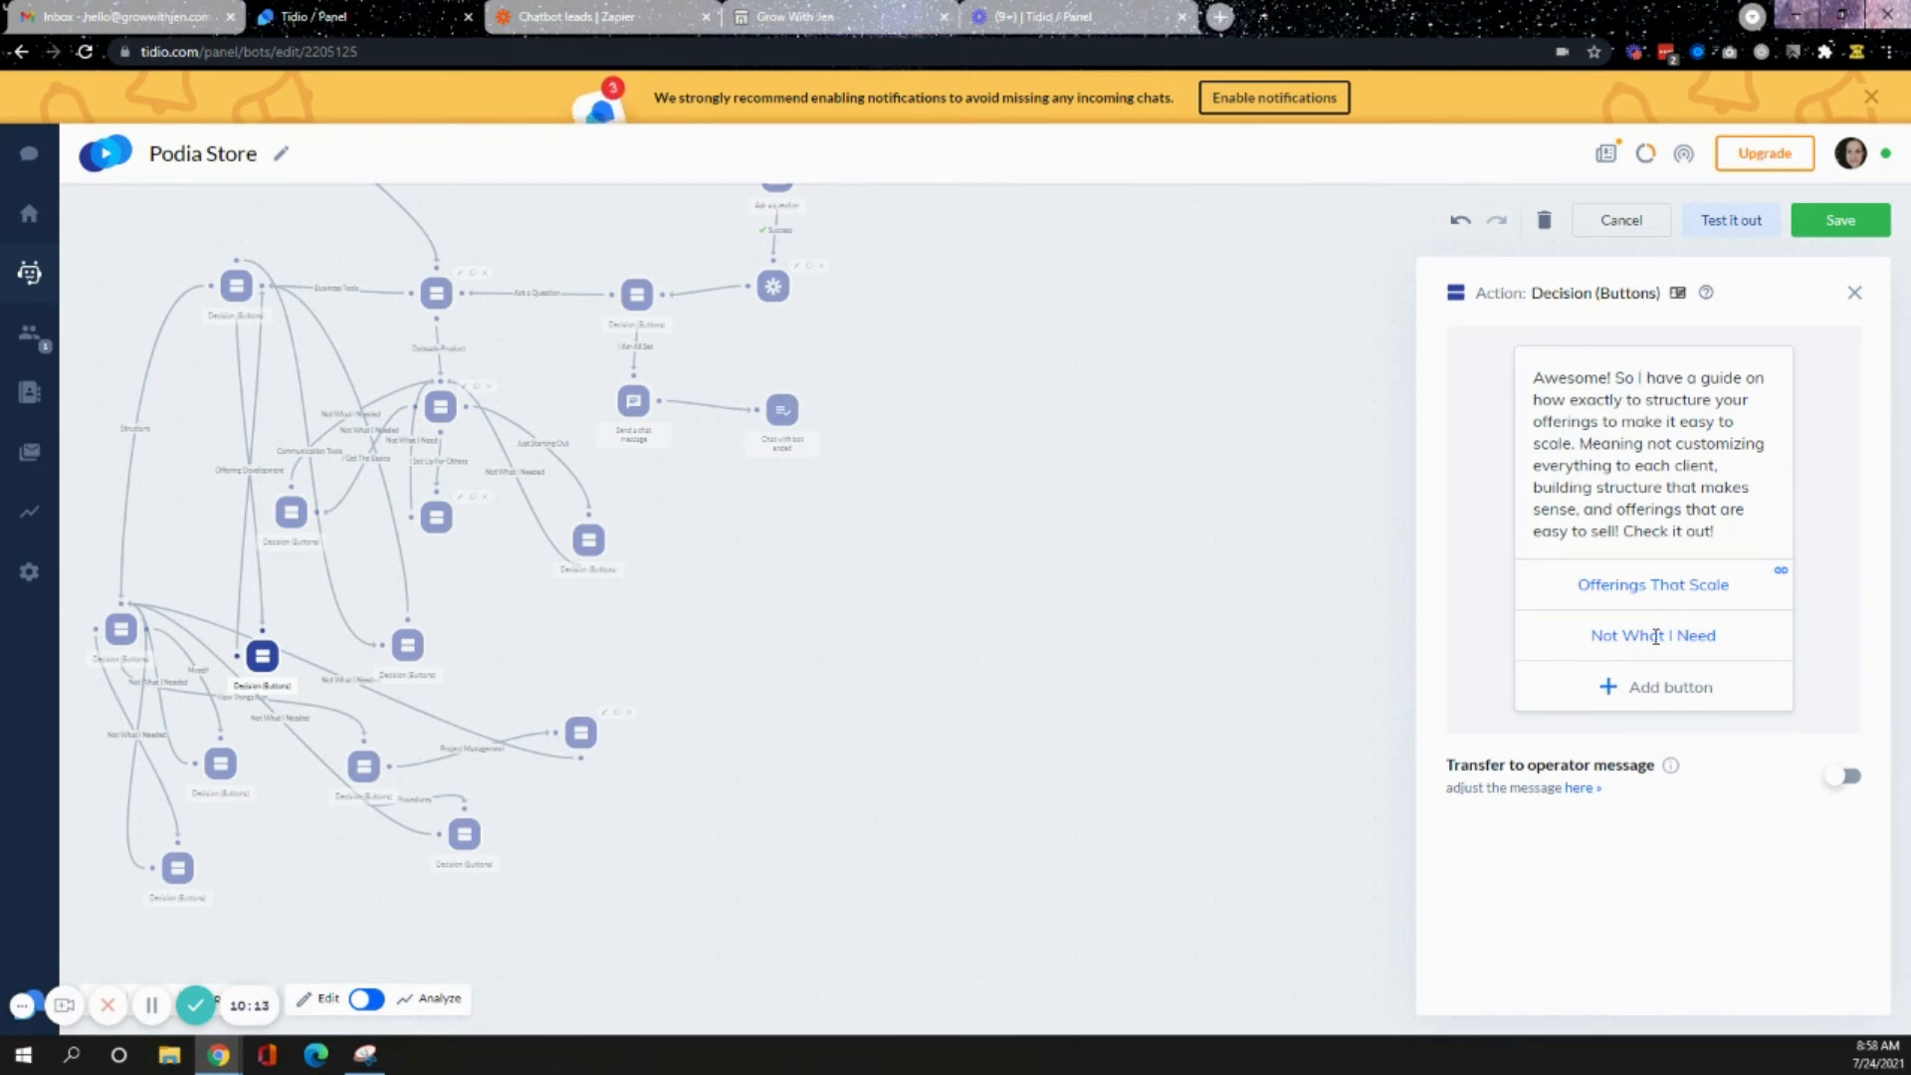
click(248, 289)
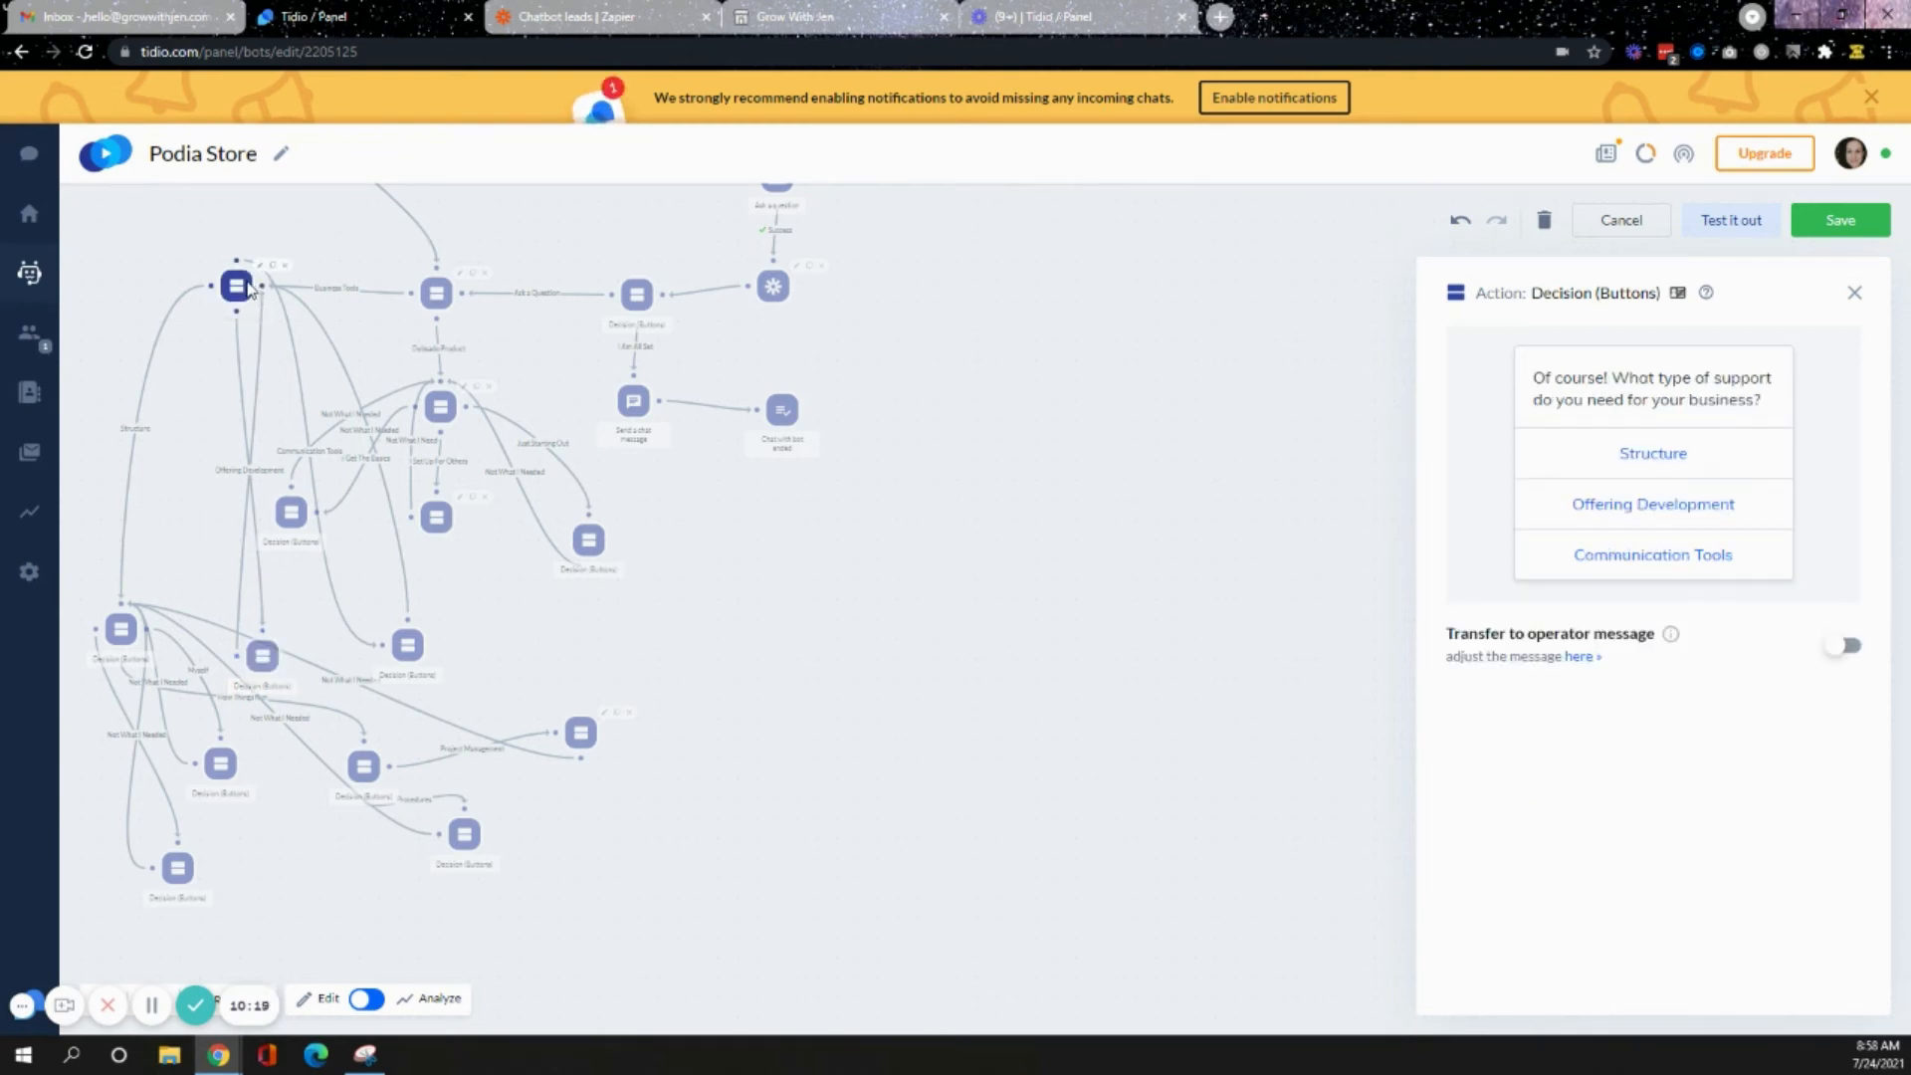
click(406, 647)
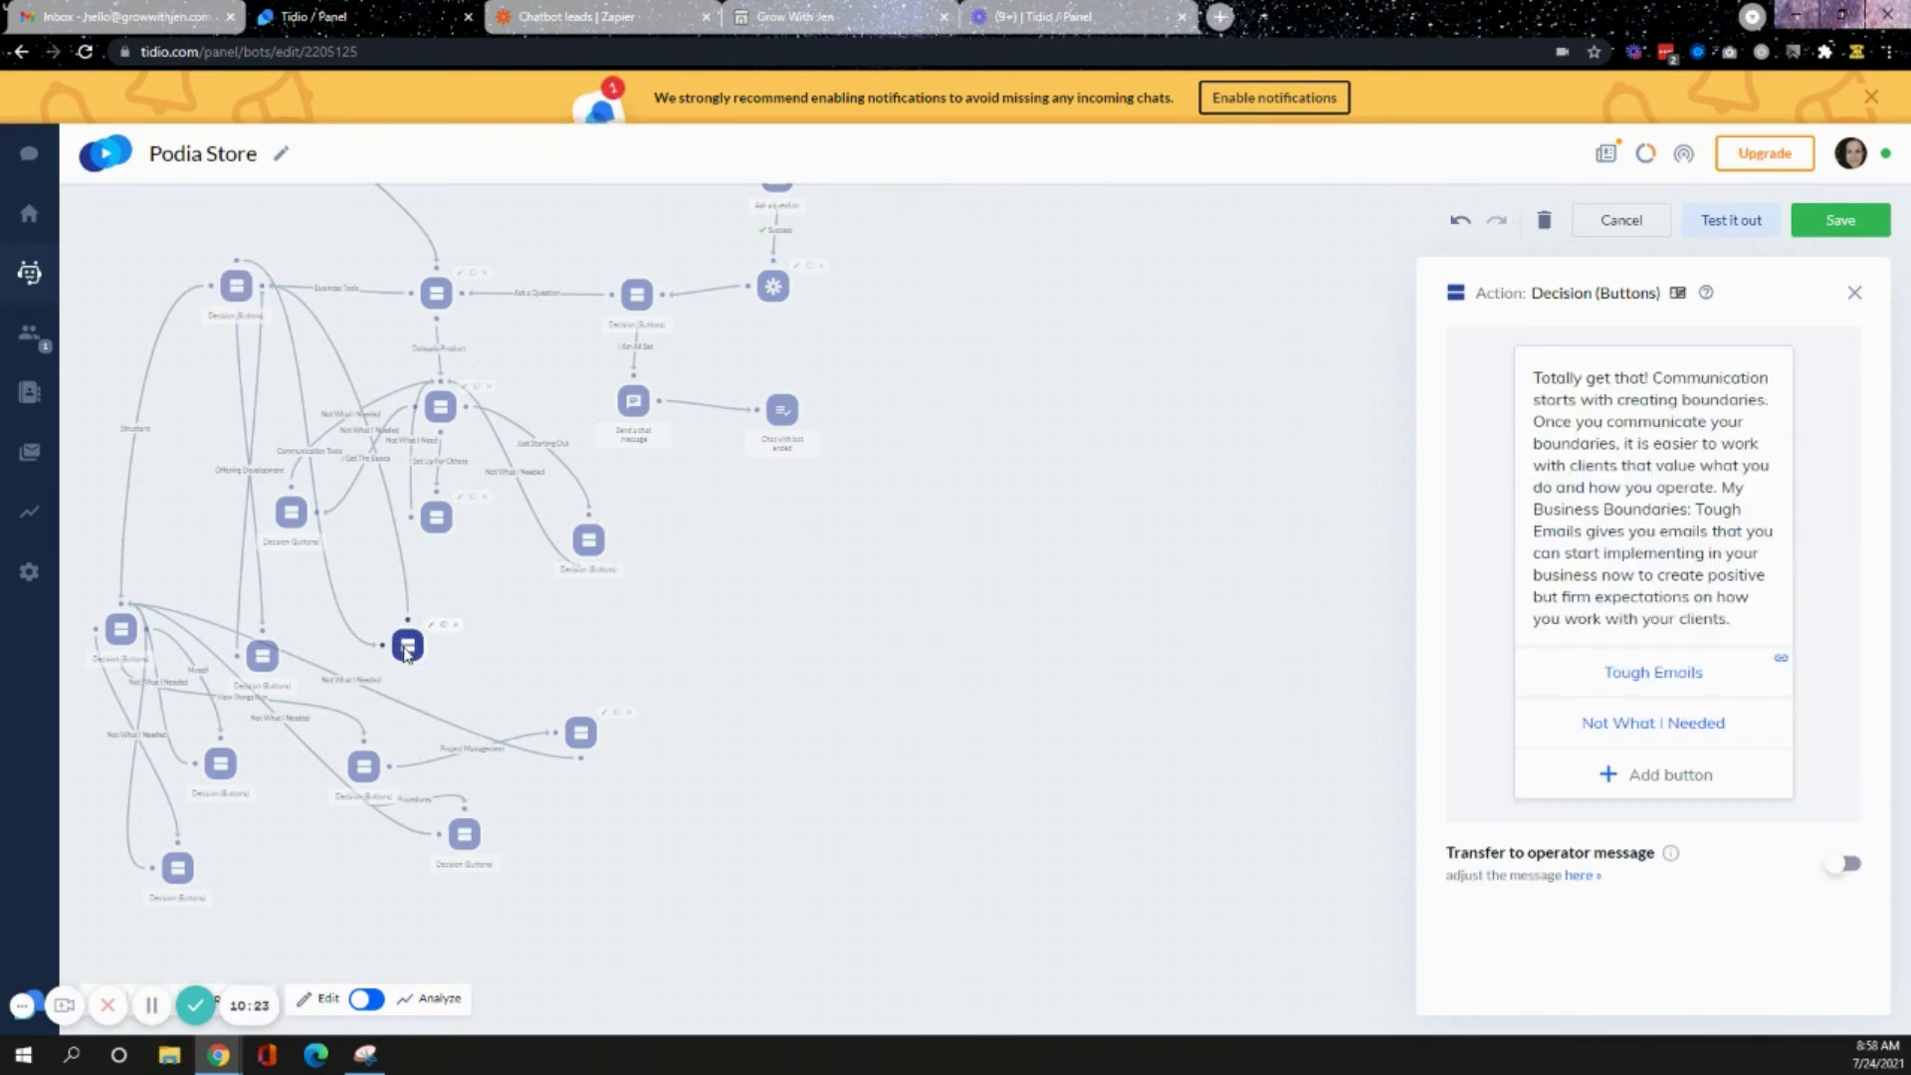
click(233, 288)
click(403, 646)
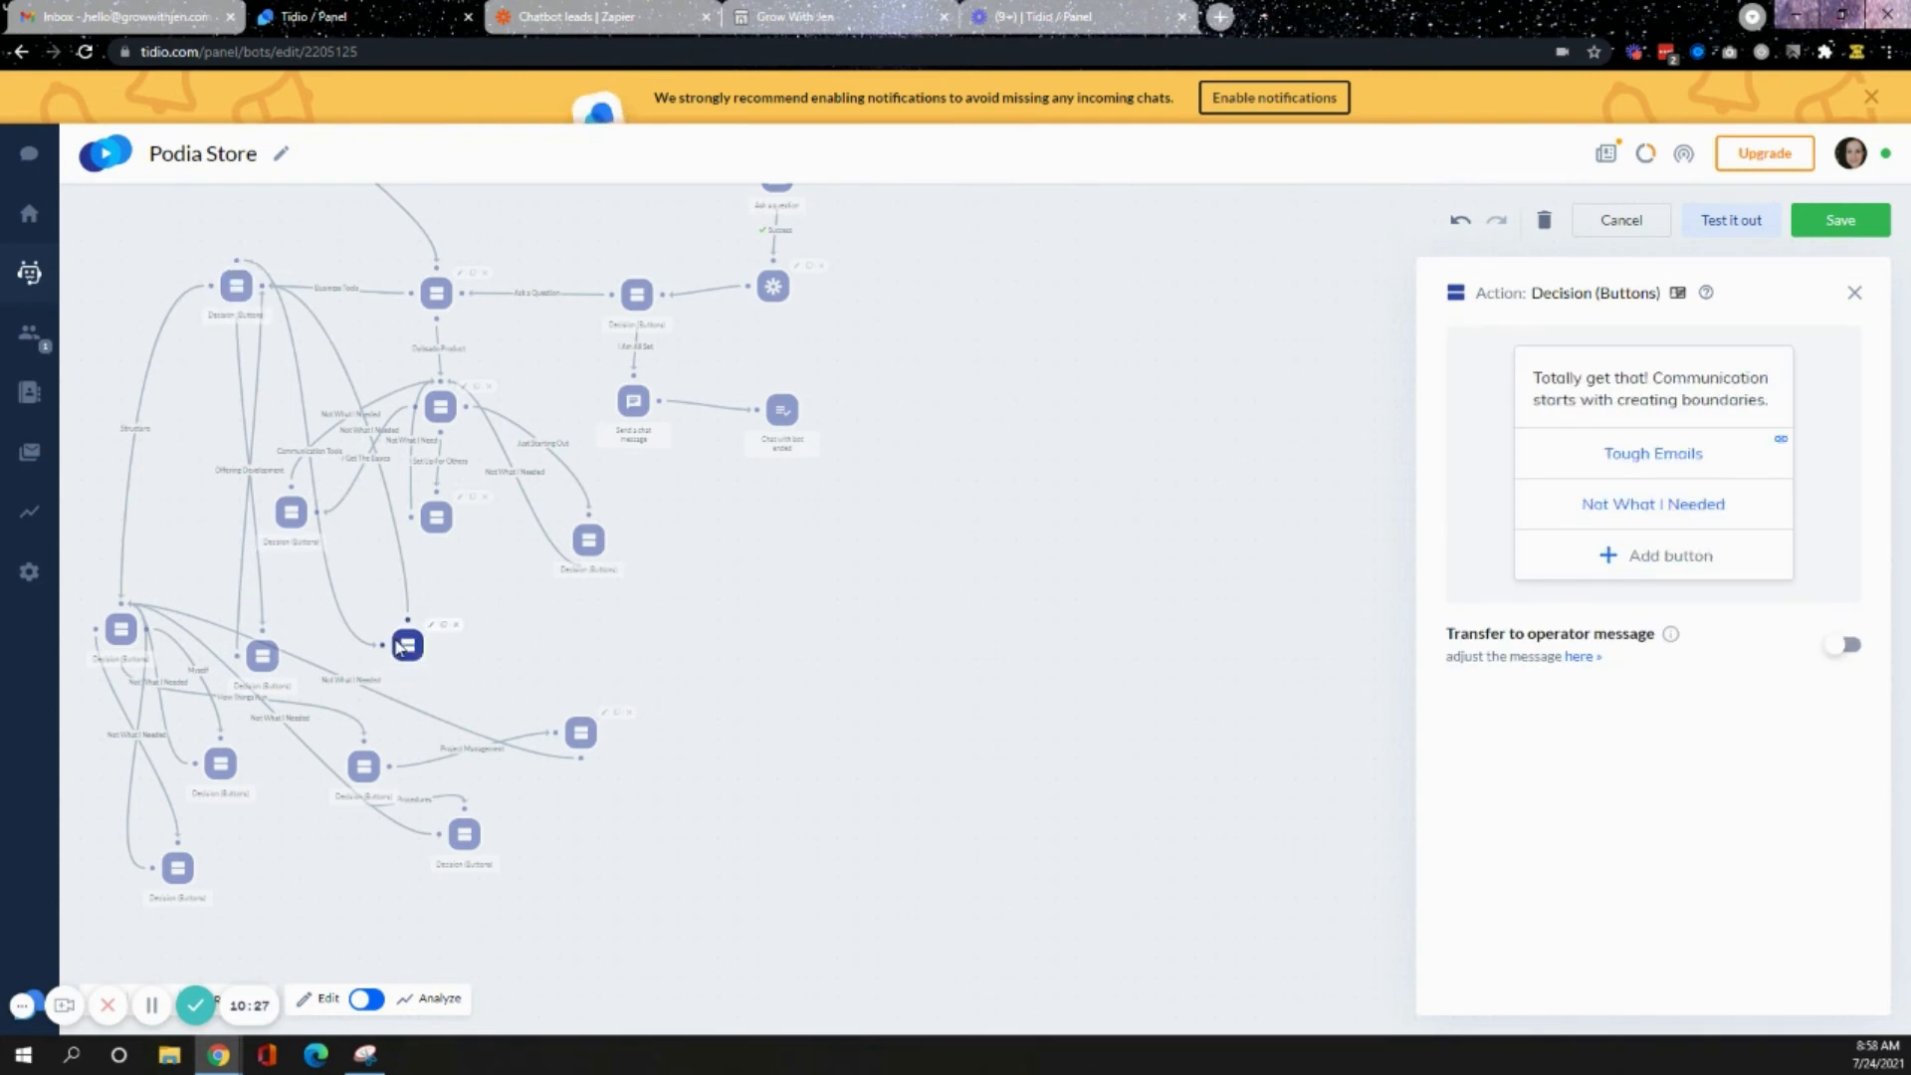
click(1643, 666)
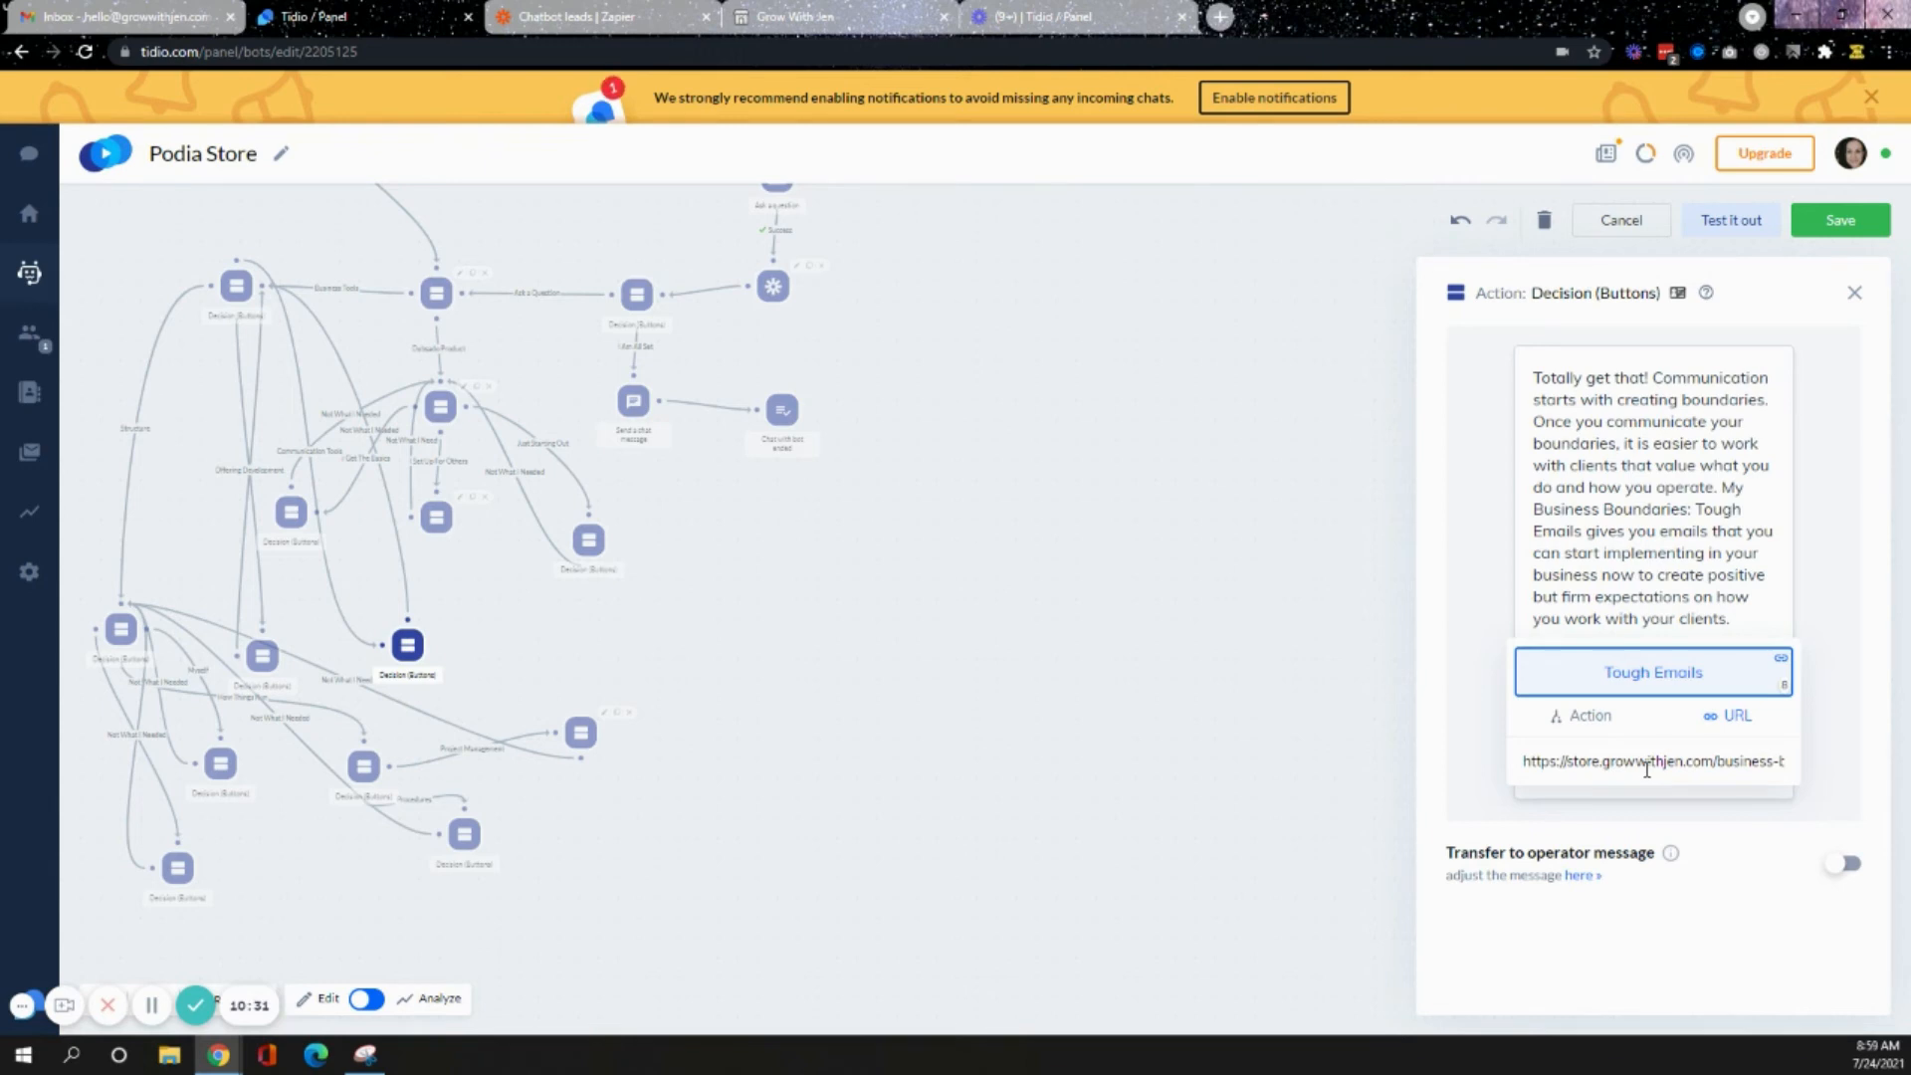
- Review the structure, Three C's, project management, SOP Bootcamp and Asana & Trello decision nodes
click(123, 631)
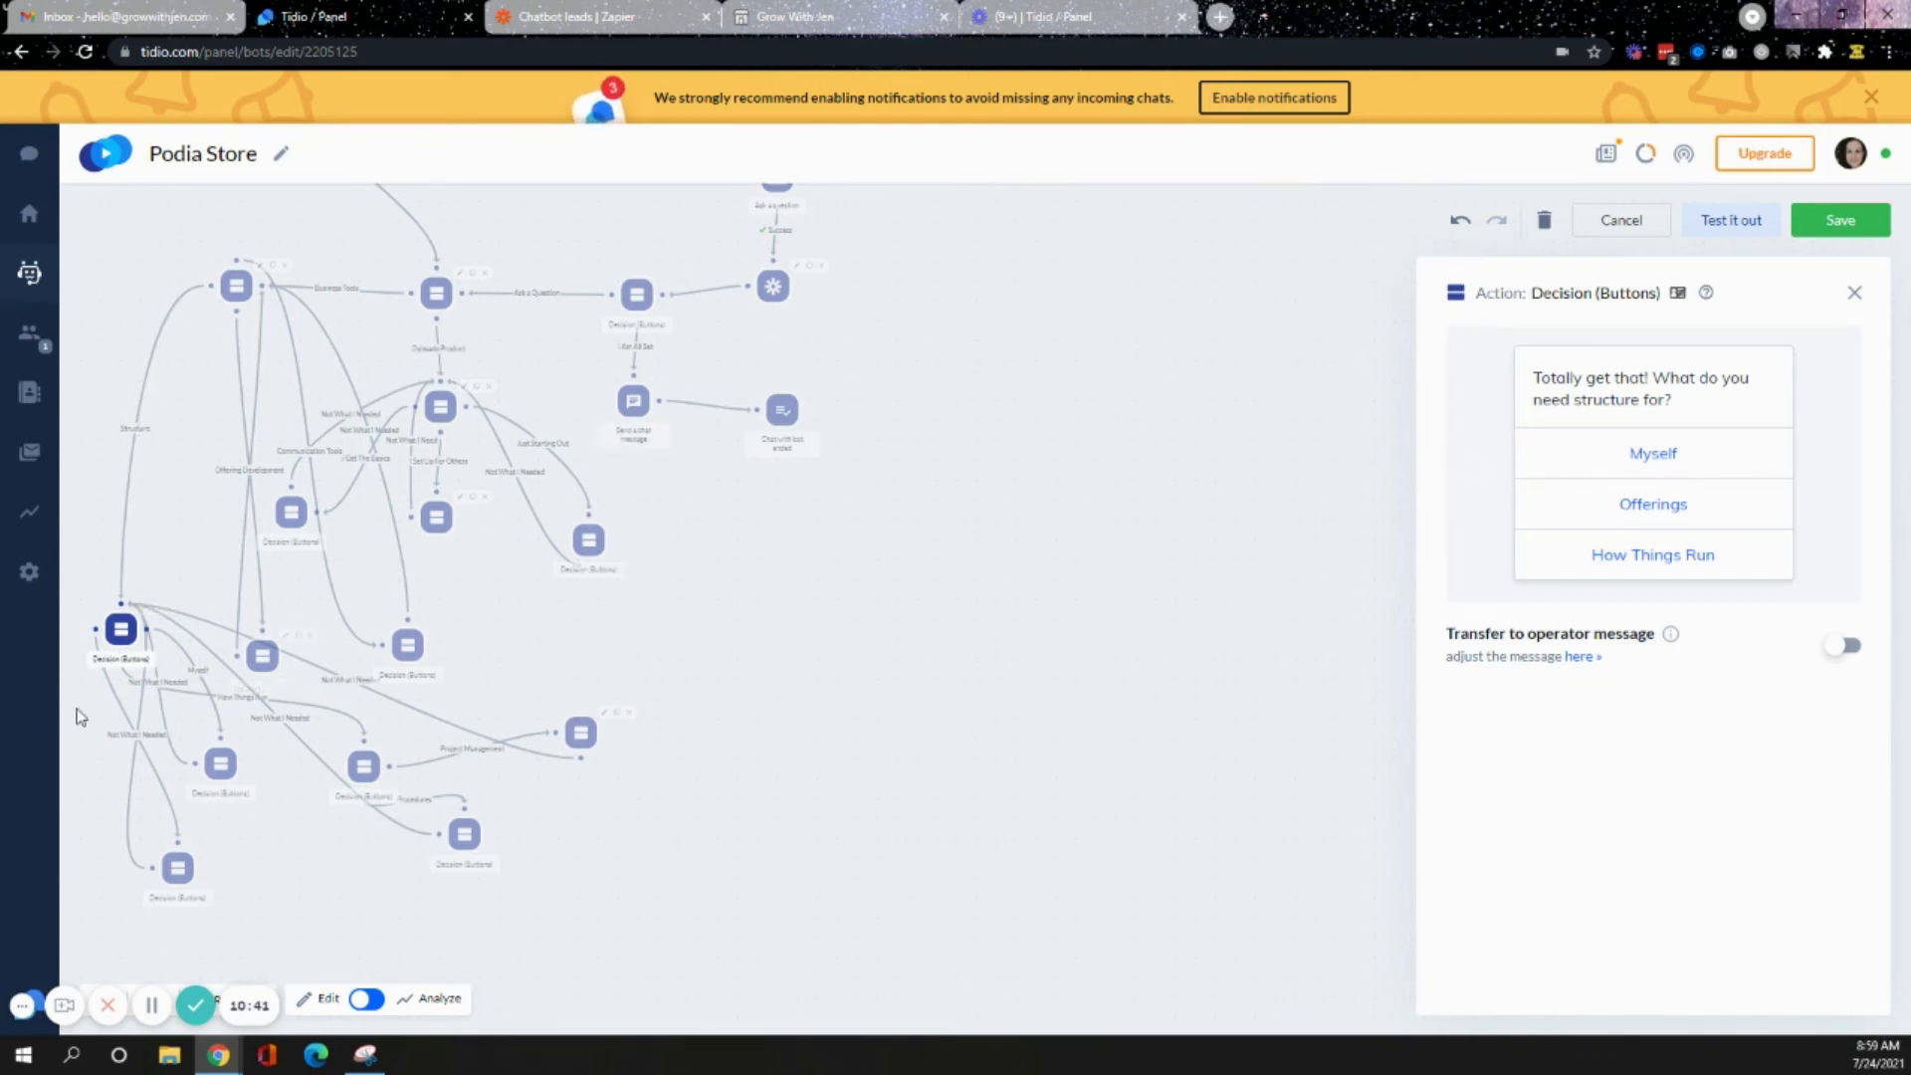
click(176, 874)
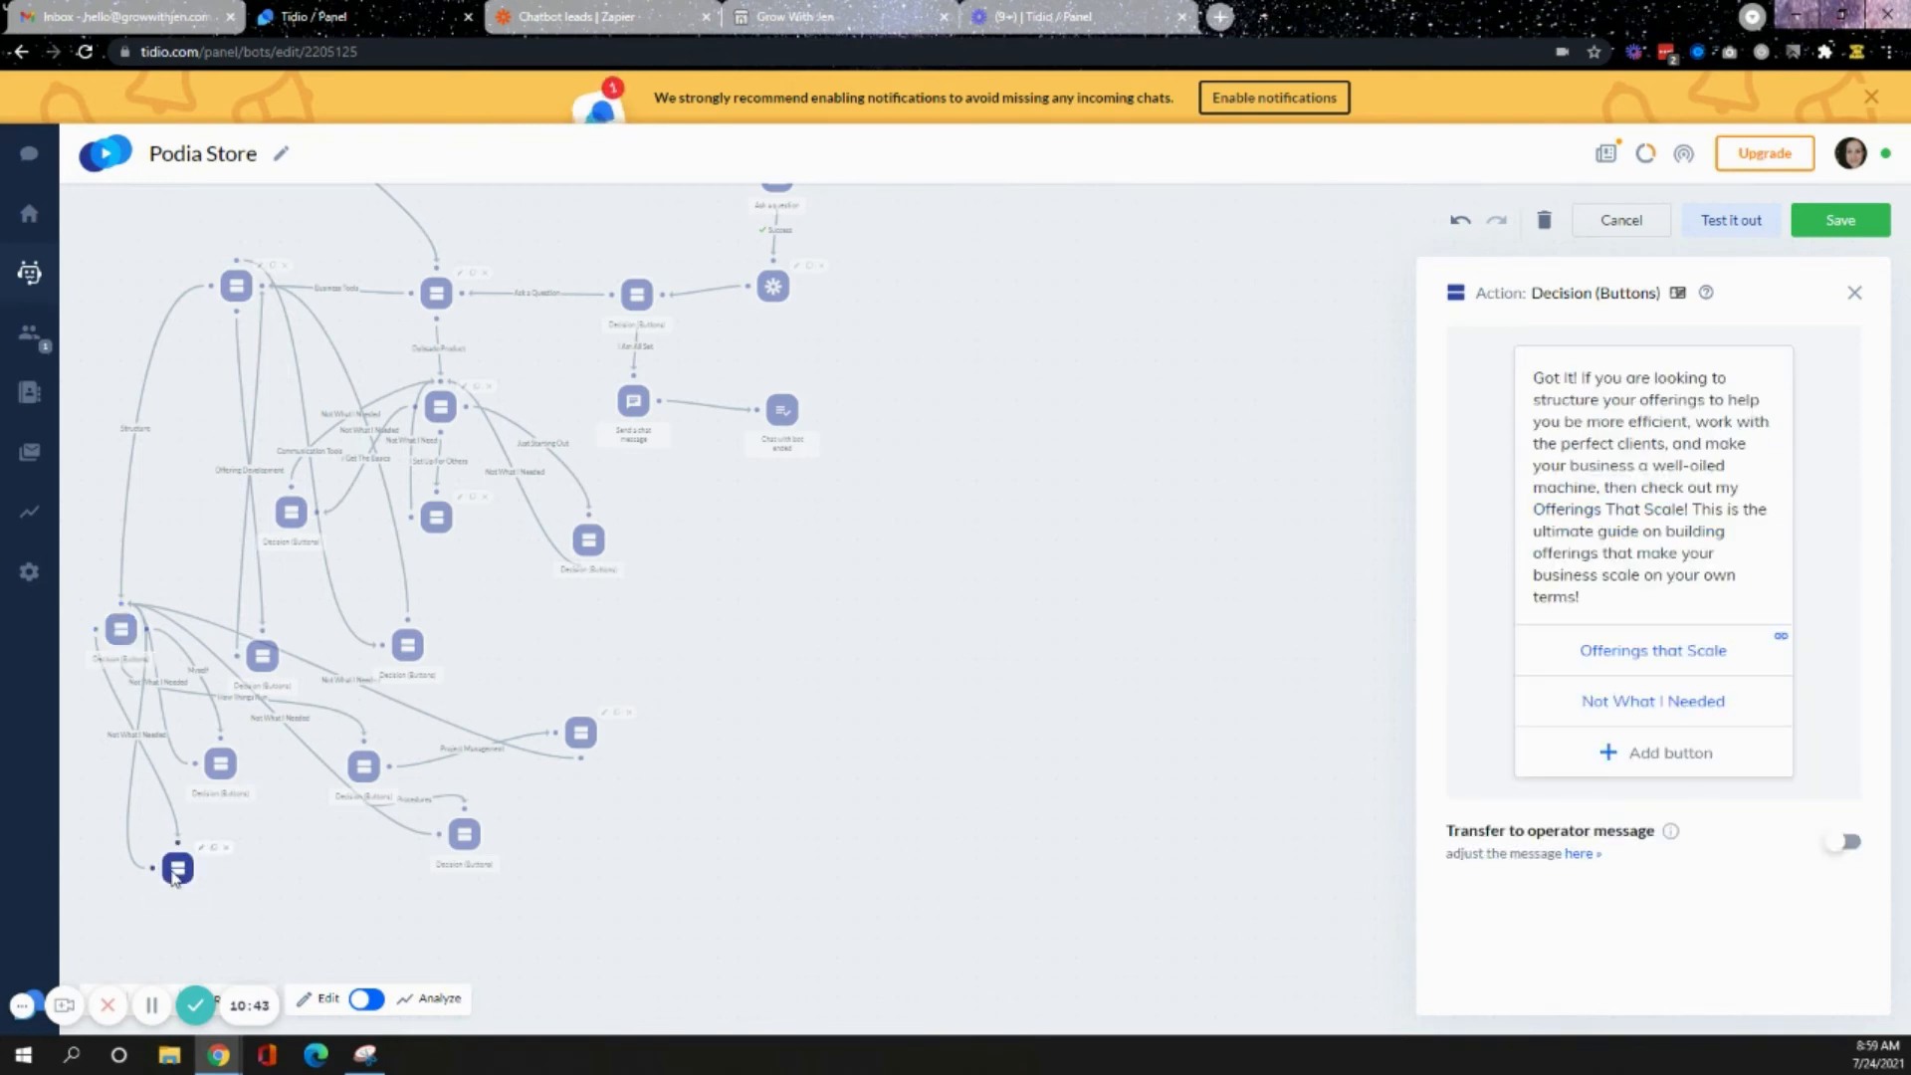
click(224, 771)
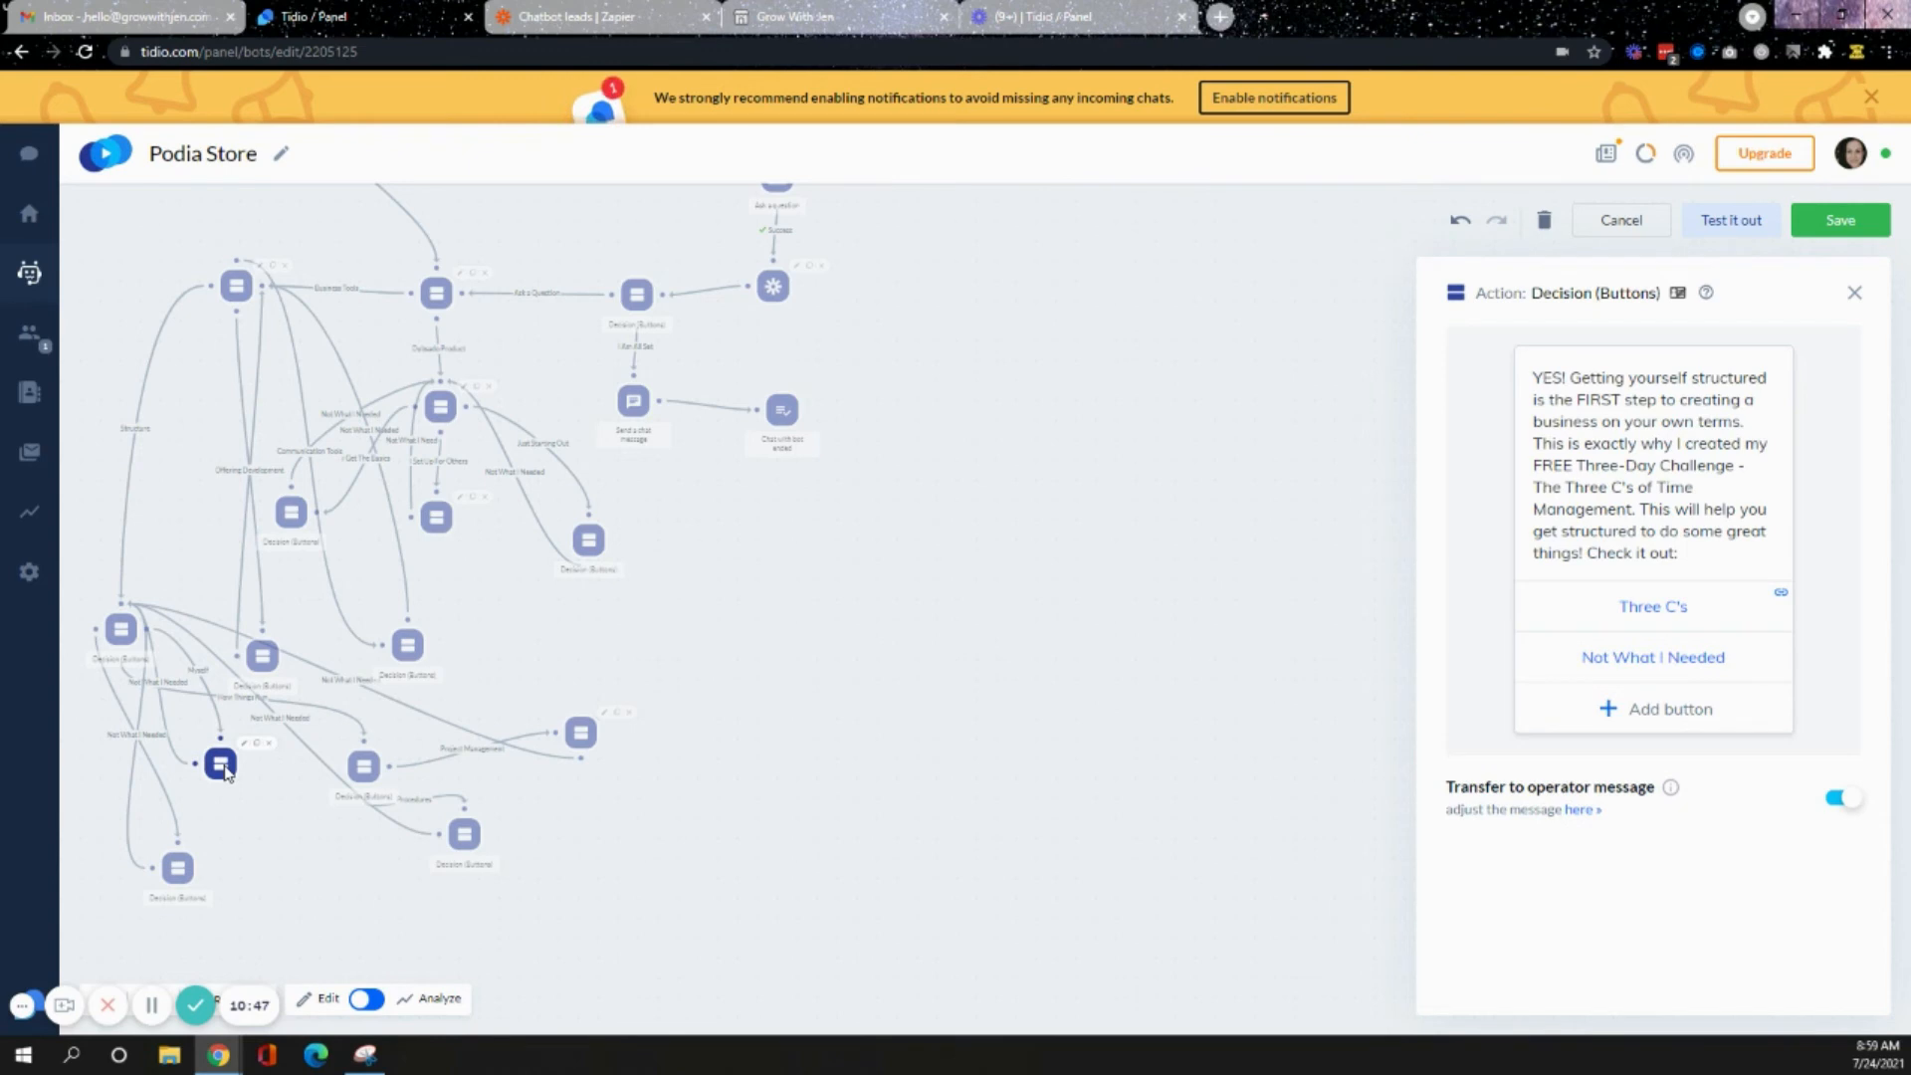
click(365, 769)
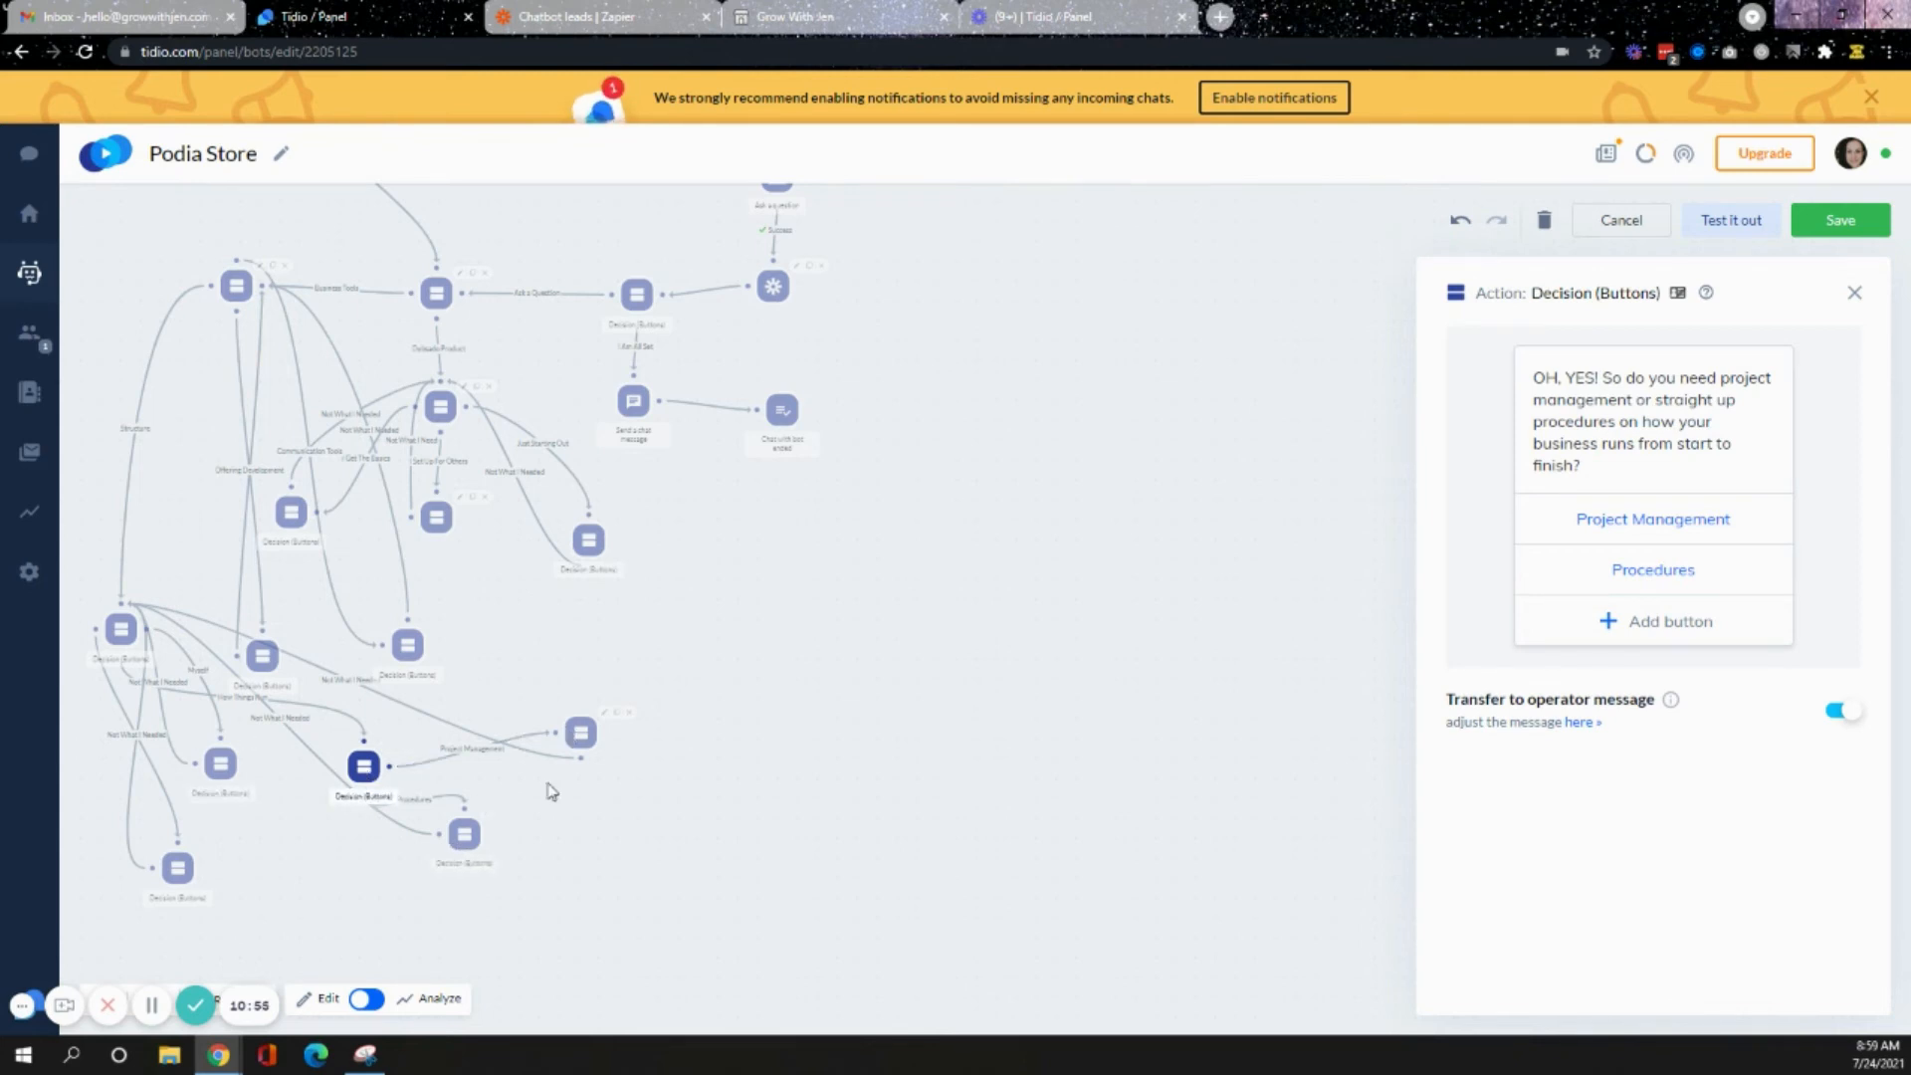
click(470, 832)
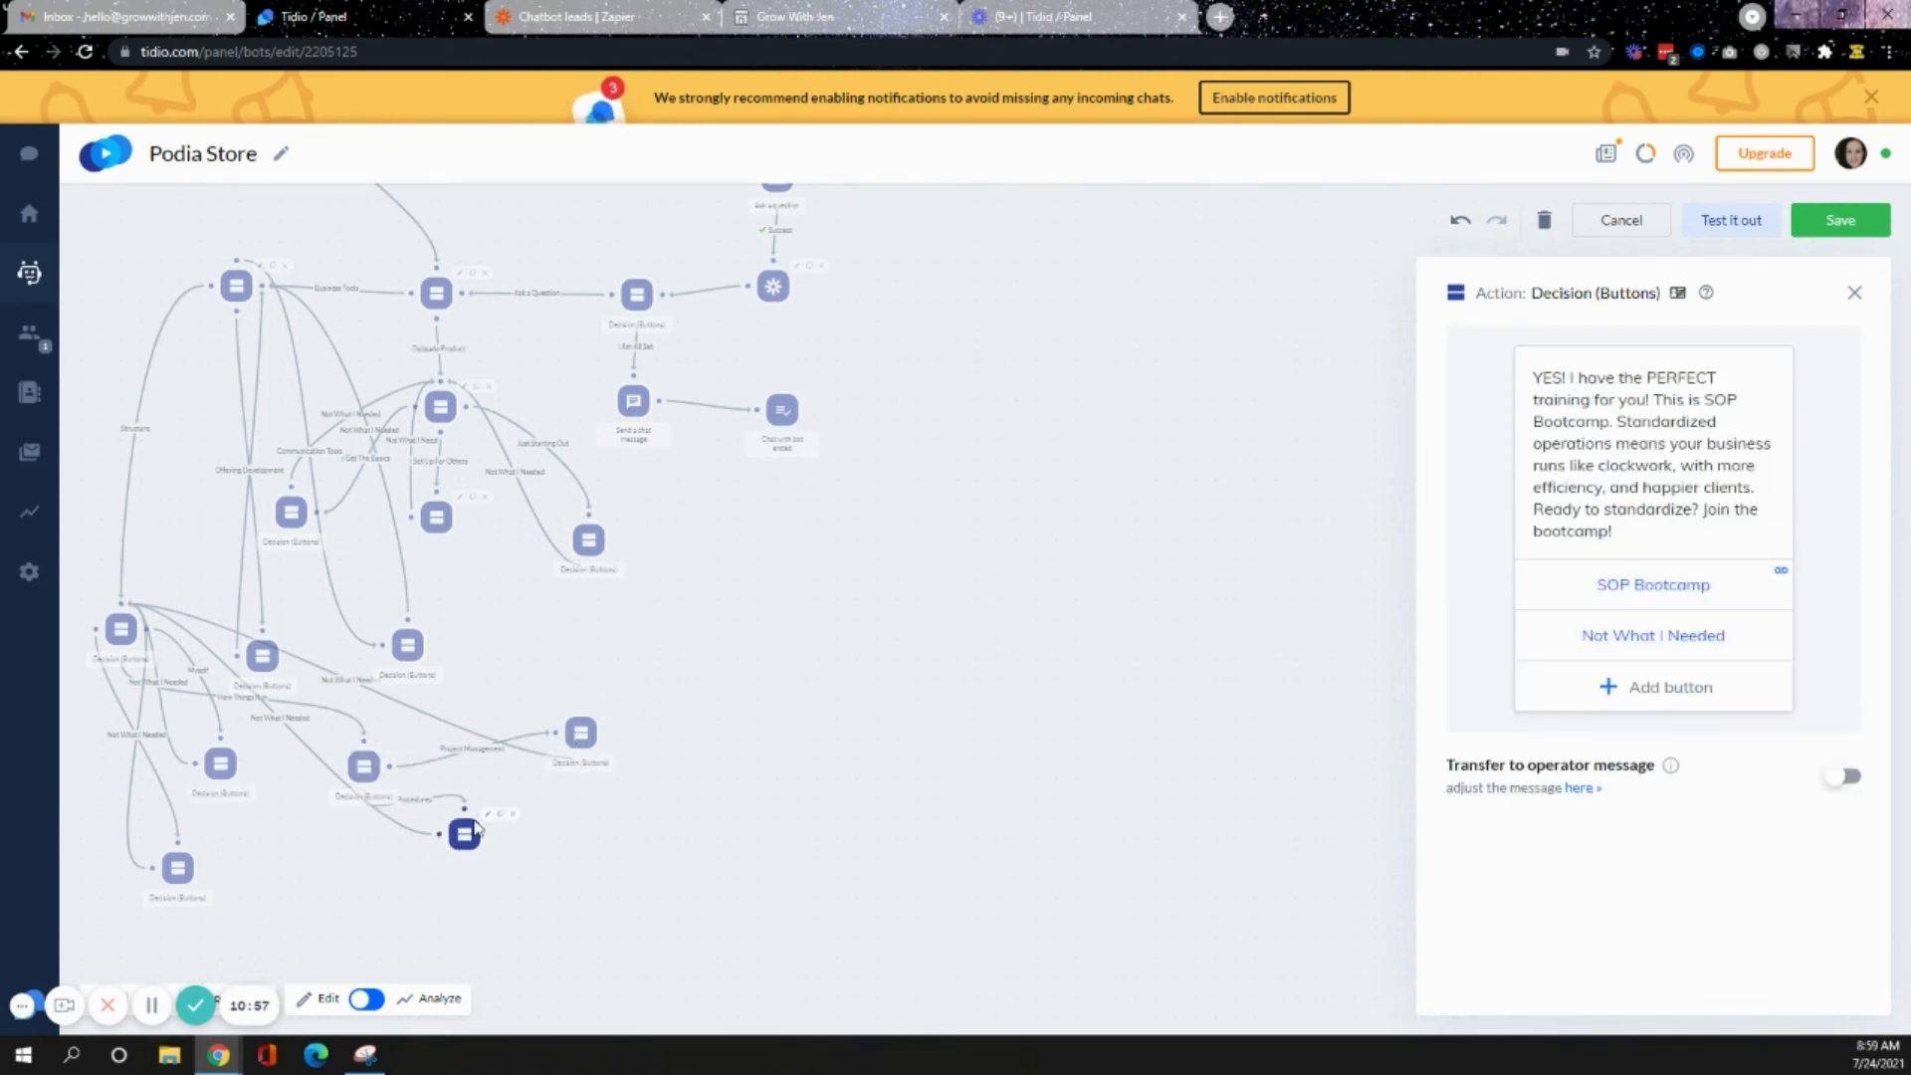
click(579, 741)
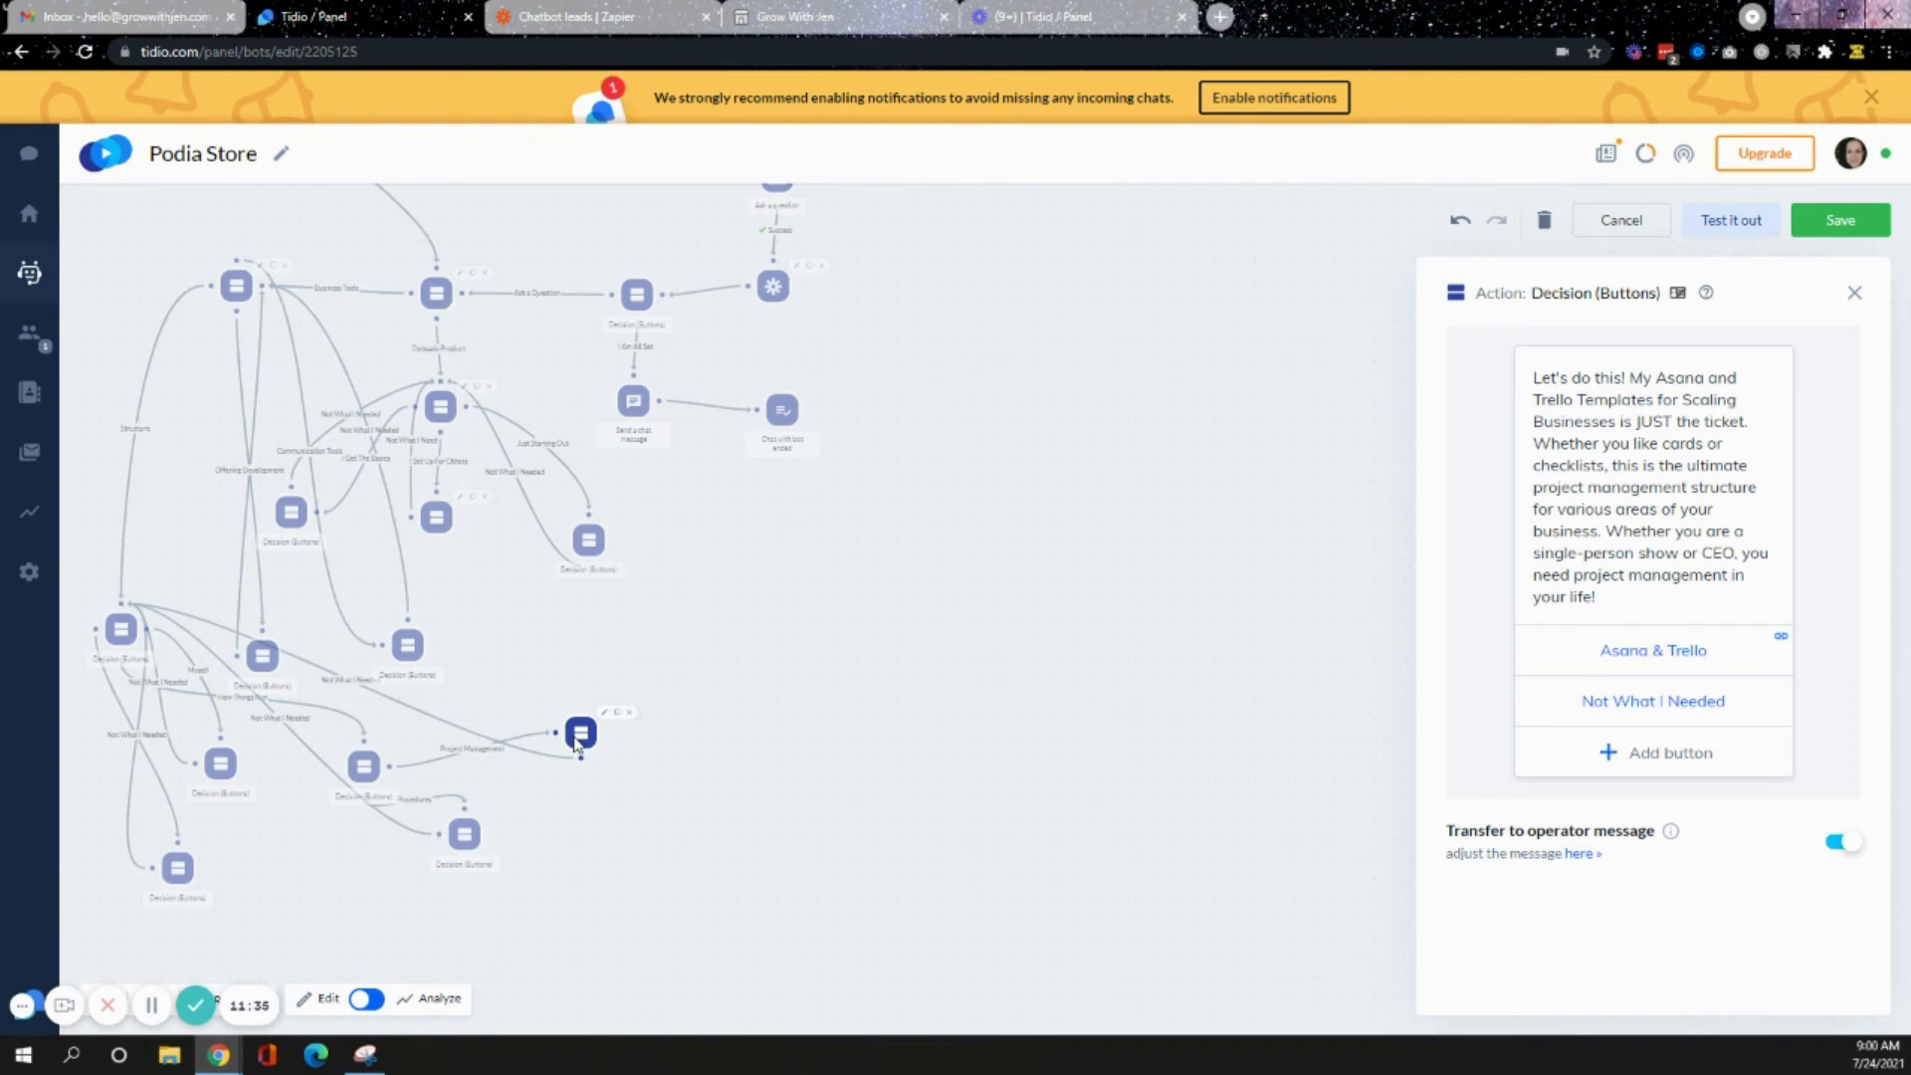
- Review the Dubsado decision nodes and the Dubsado Workflows button's link, then close the panel
click(438, 410)
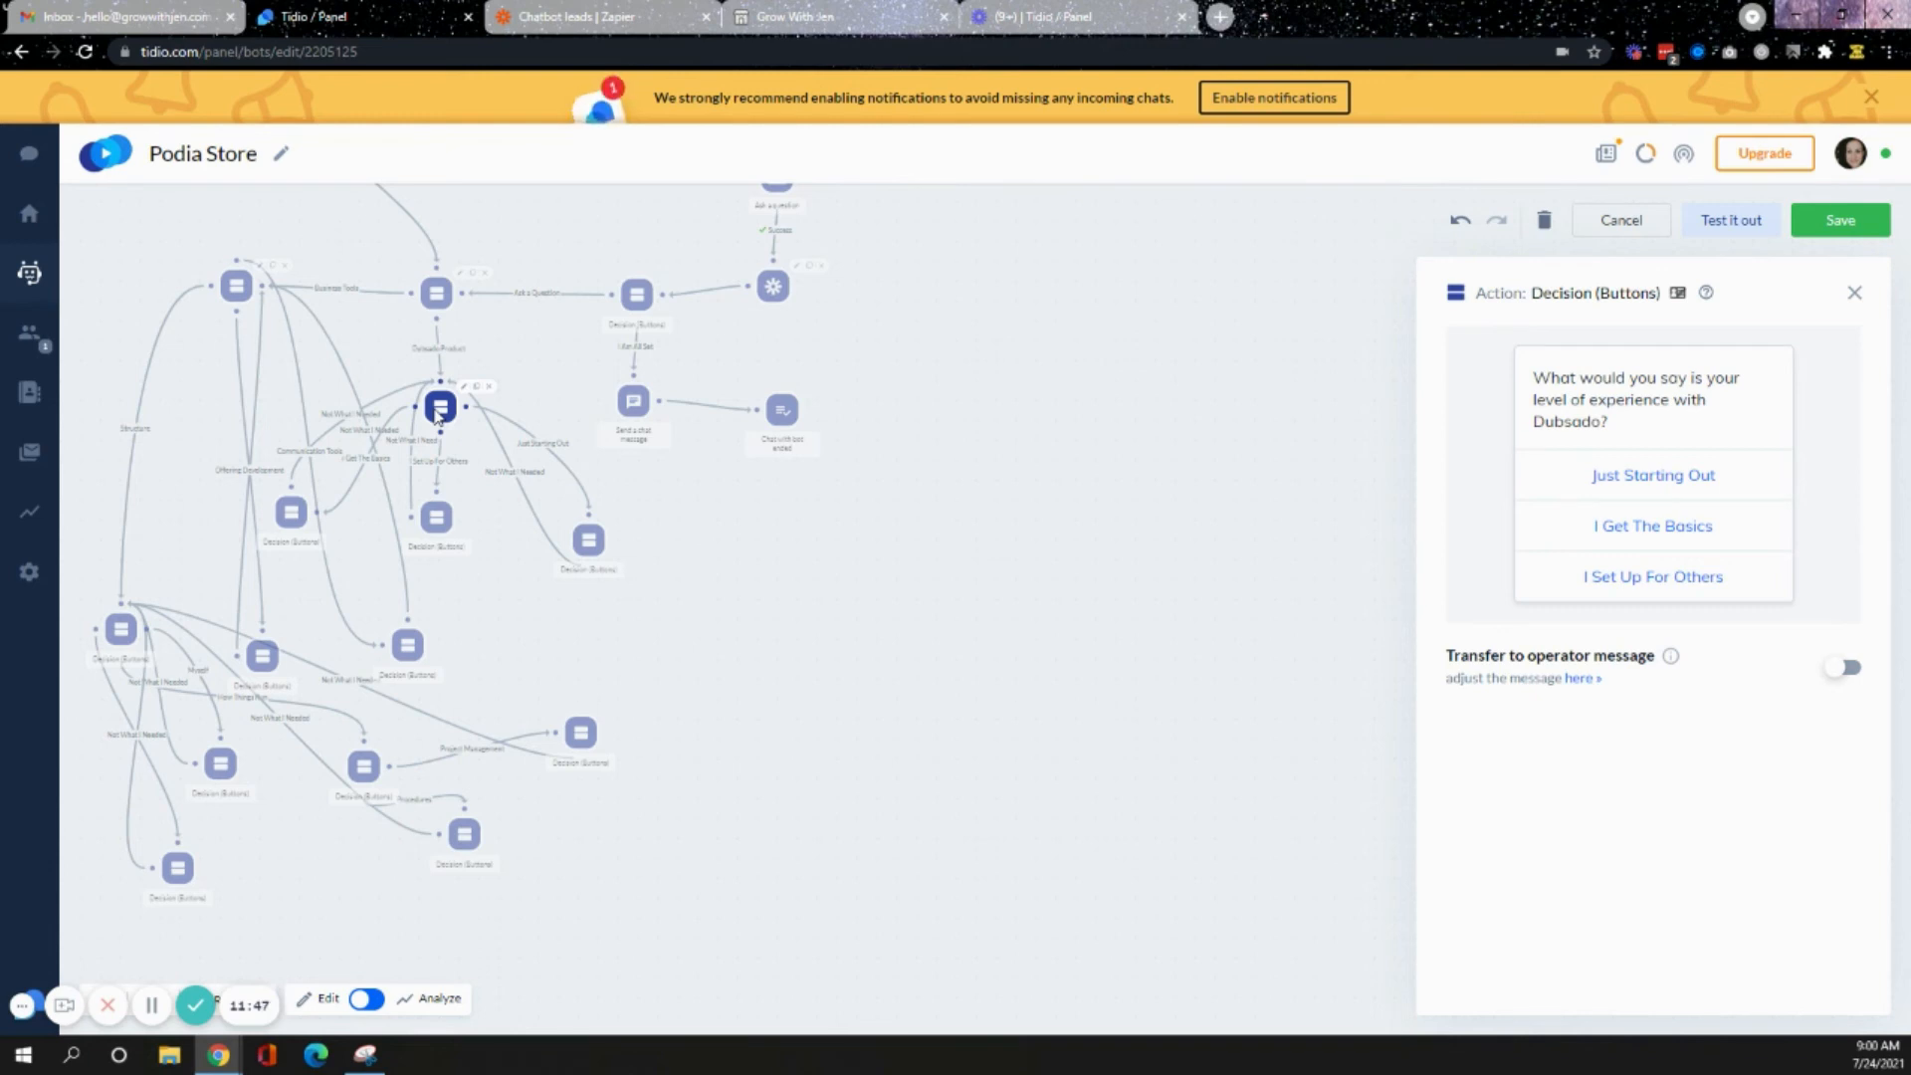
click(588, 542)
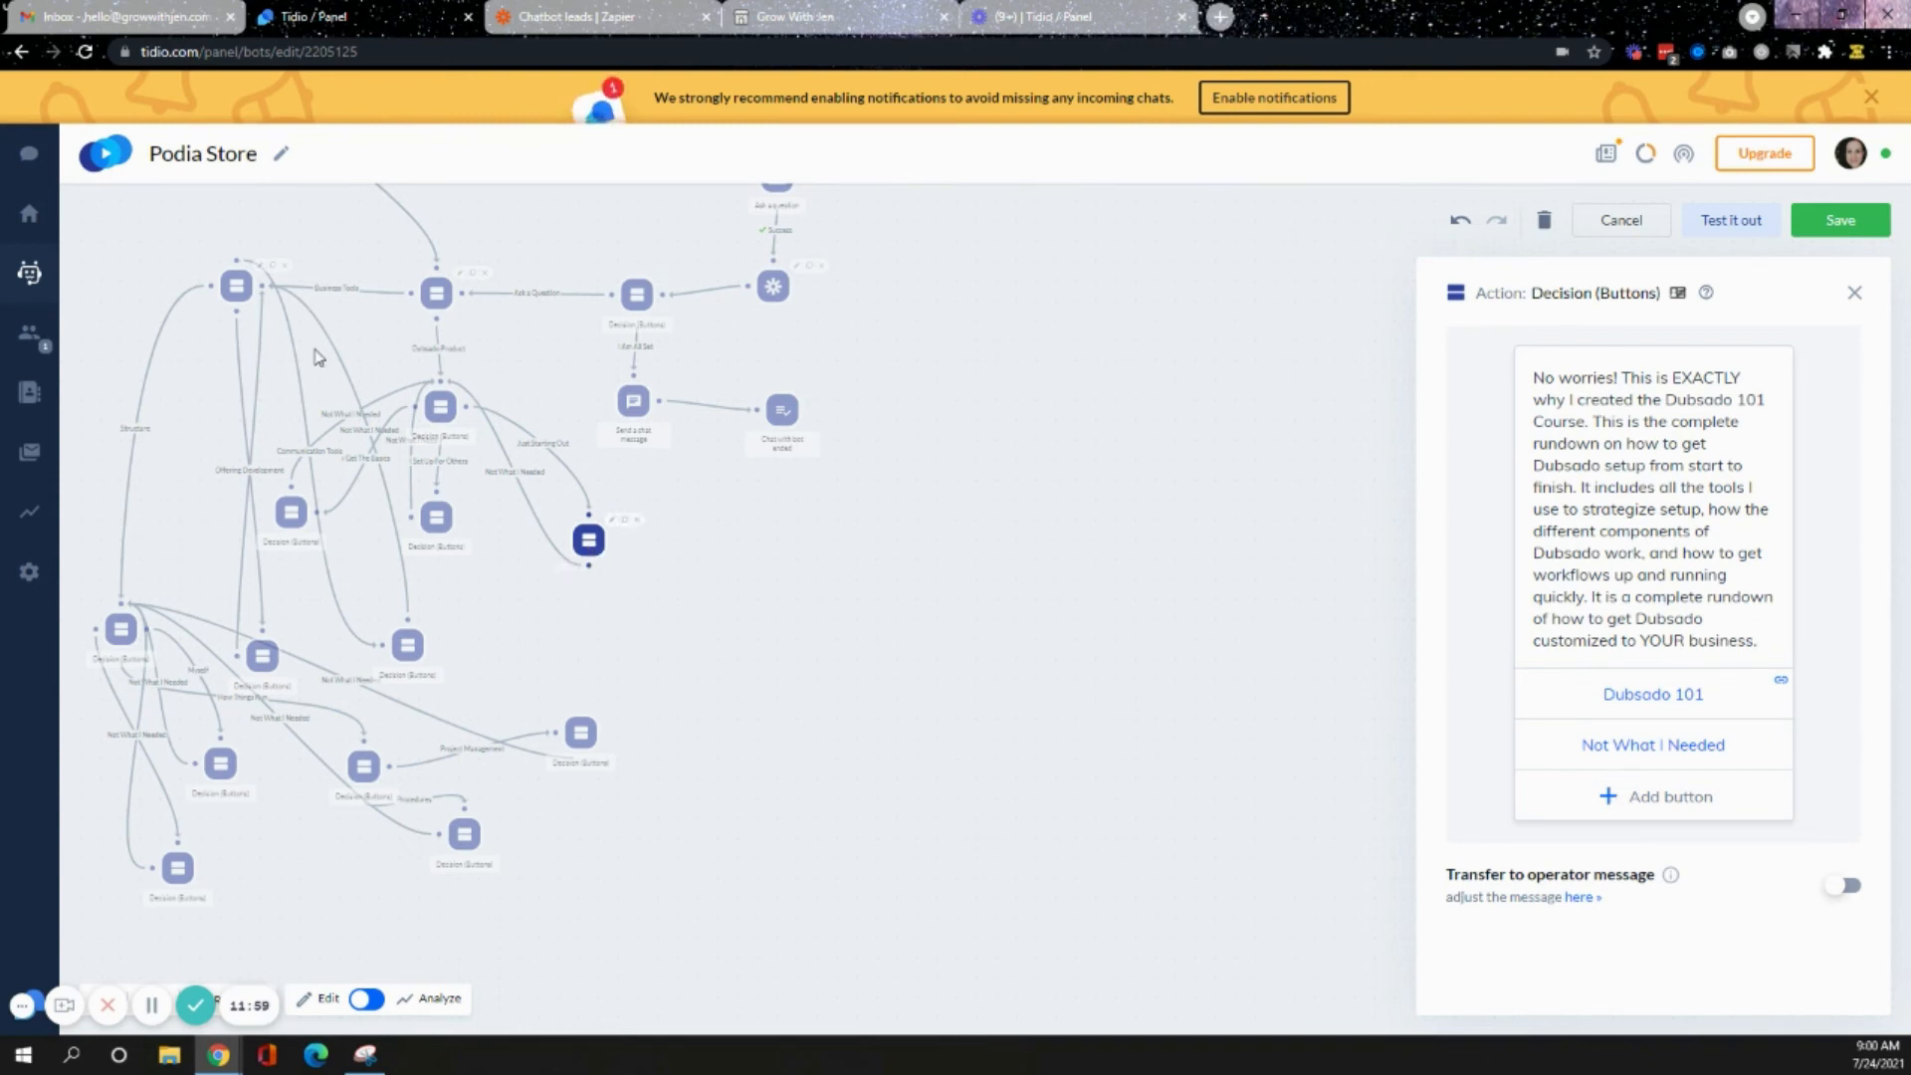
click(436, 517)
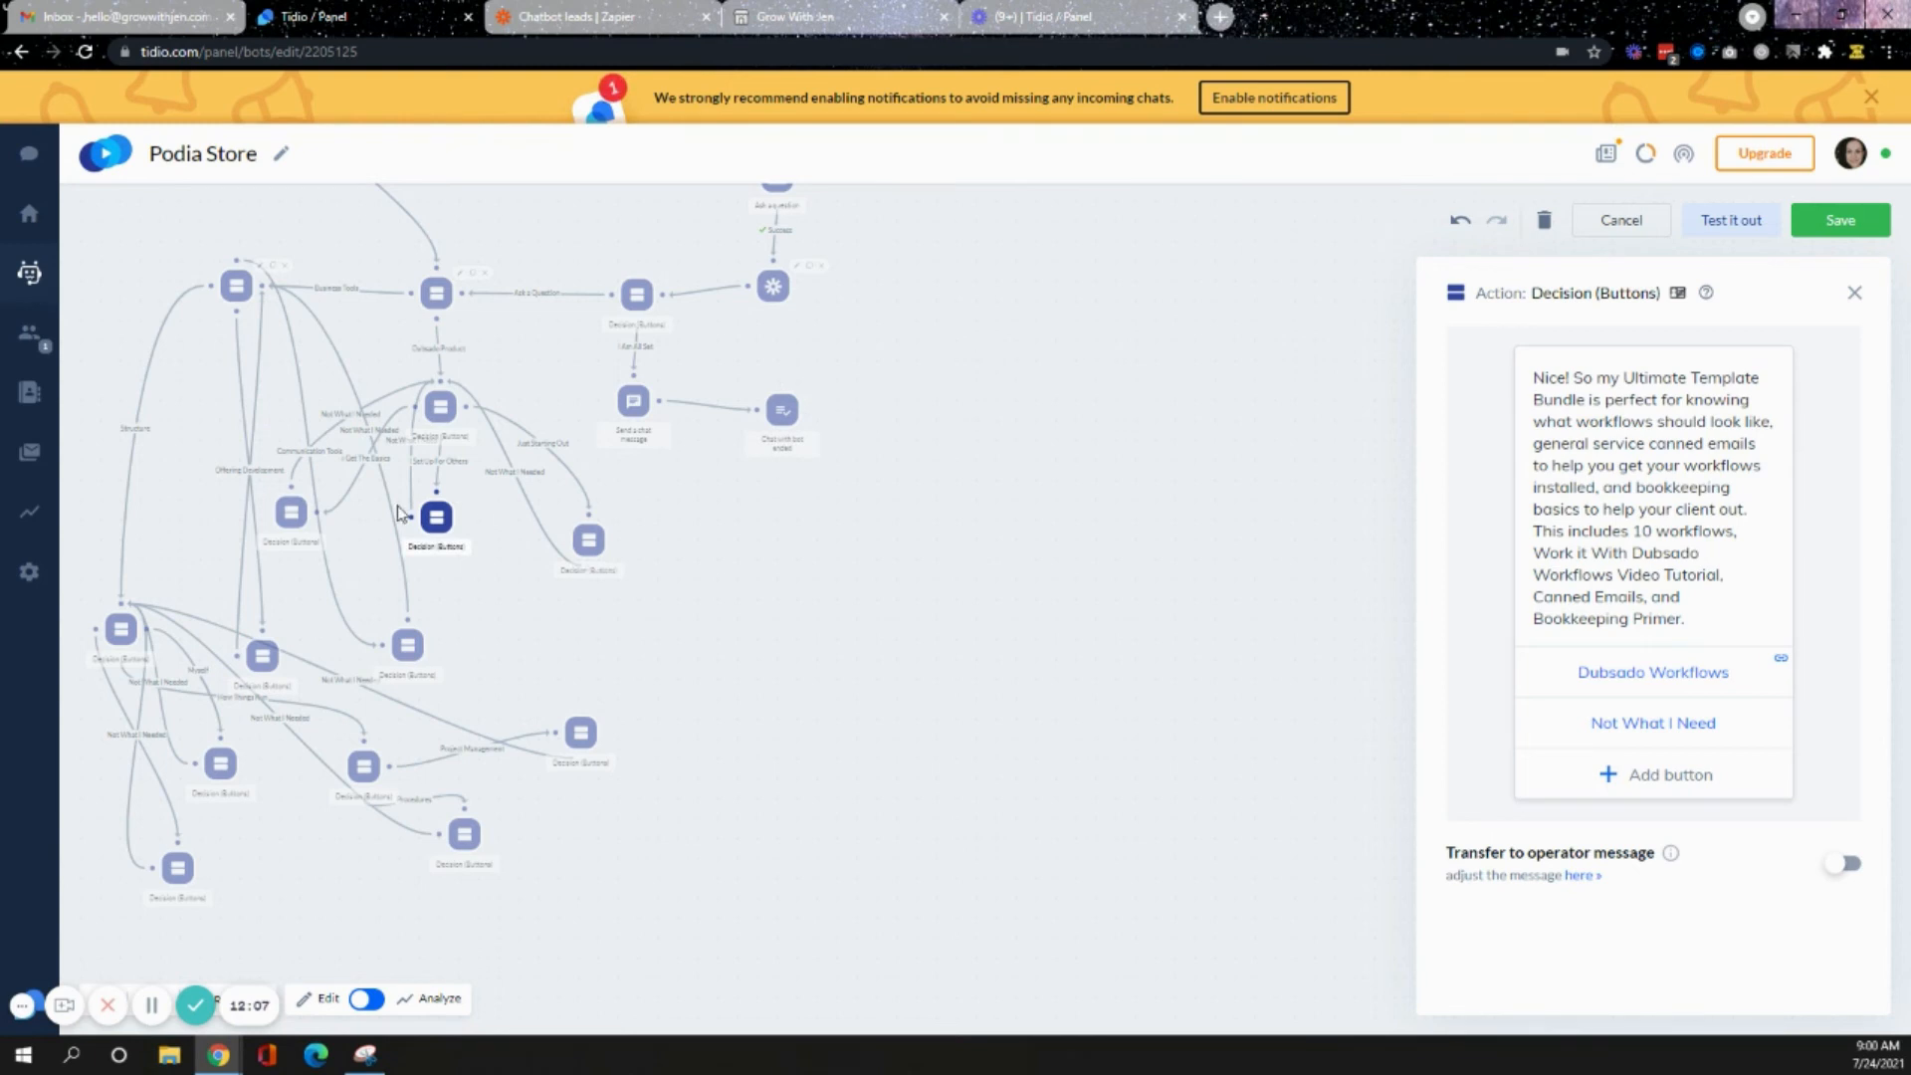
click(290, 521)
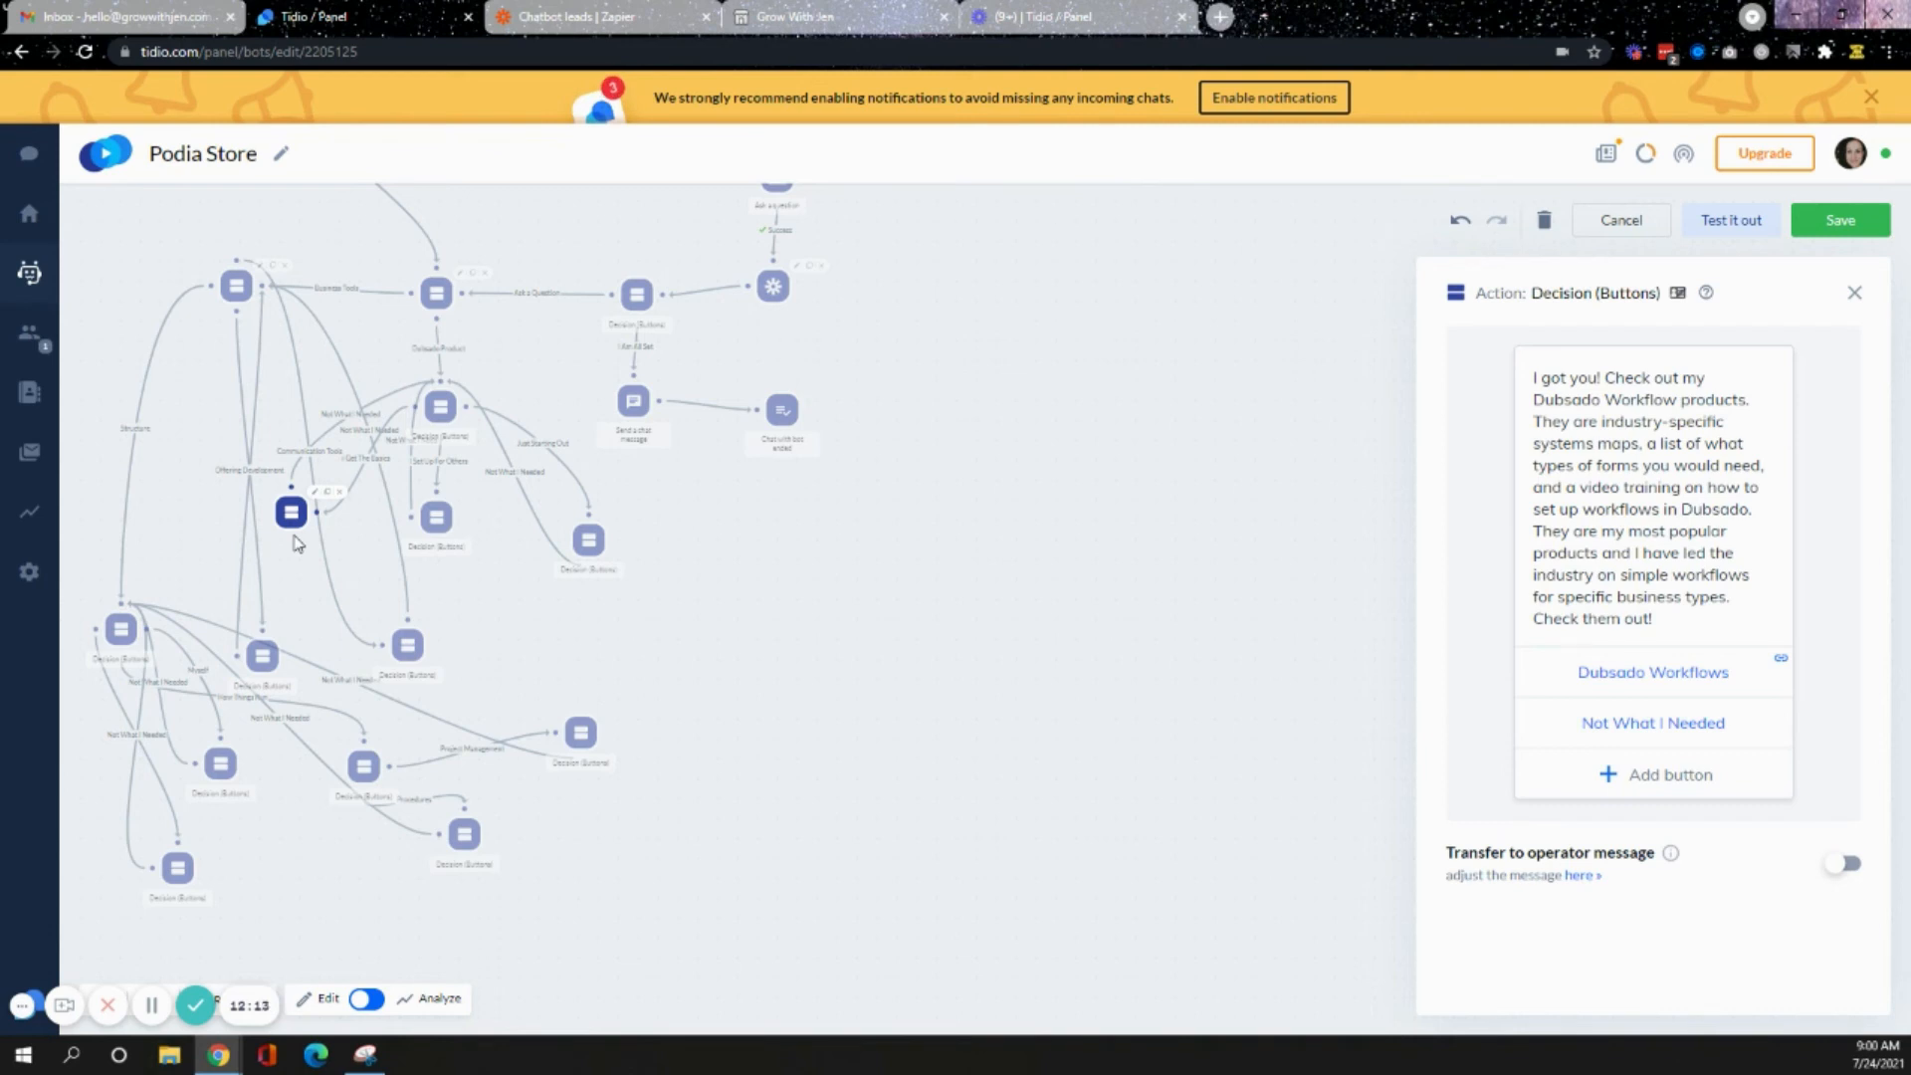
click(1610, 674)
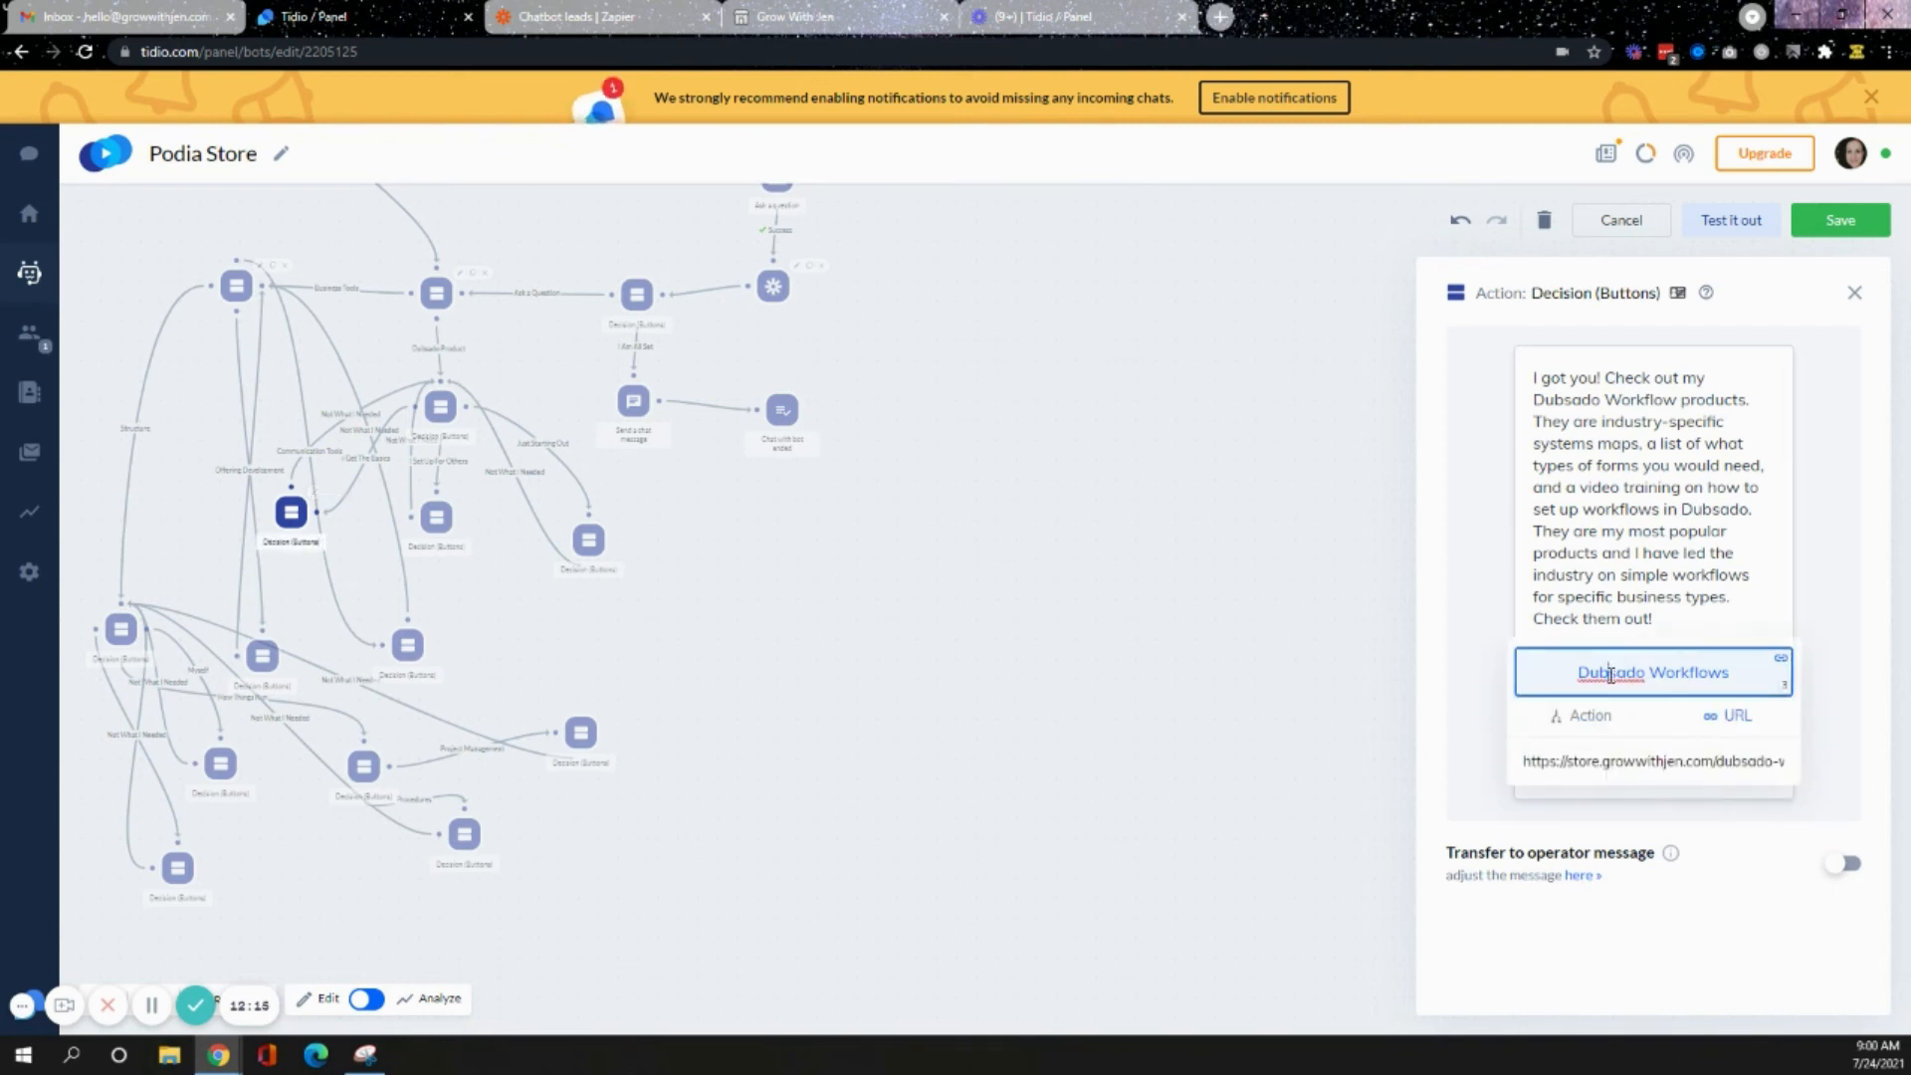
click(920, 587)
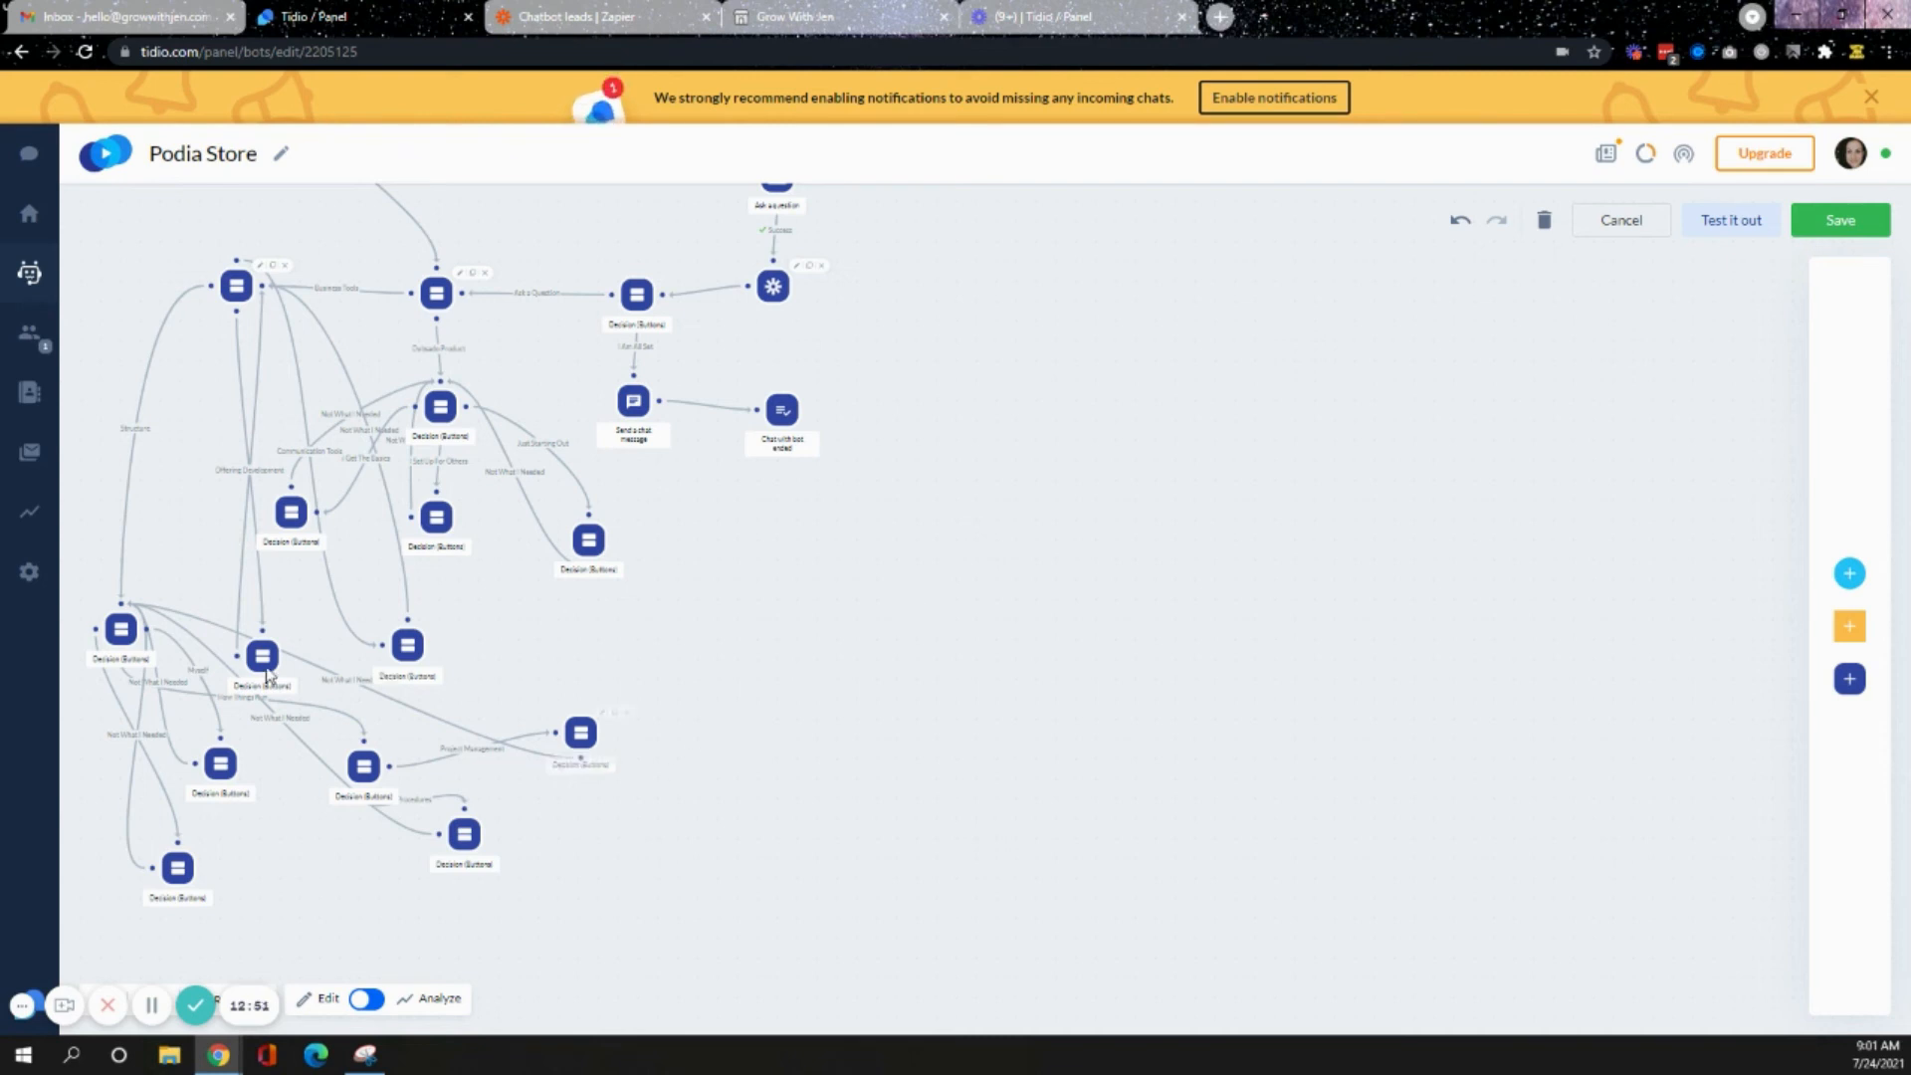
- Reopen the product-type decision node to review its Dubsado Product, Business Tools and Contact Me buttons, then close it
click(434, 294)
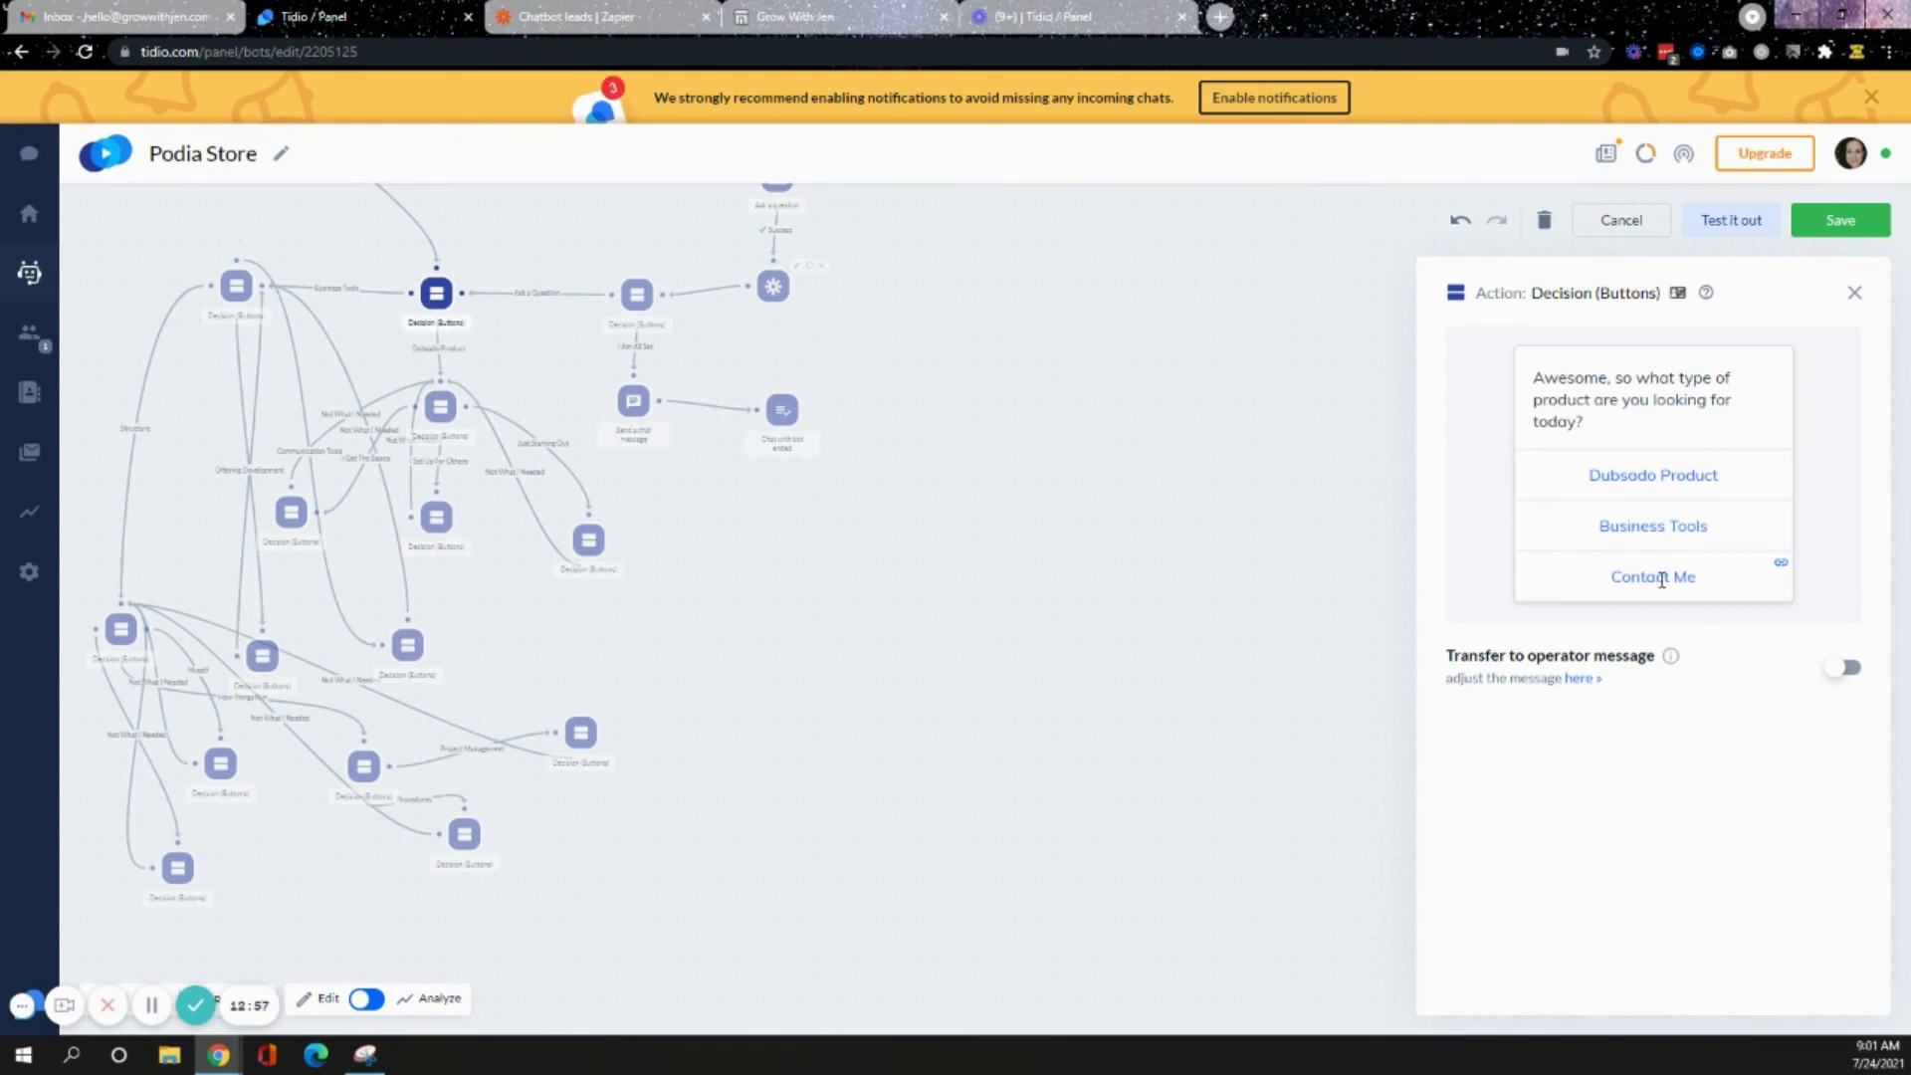
click(1362, 550)
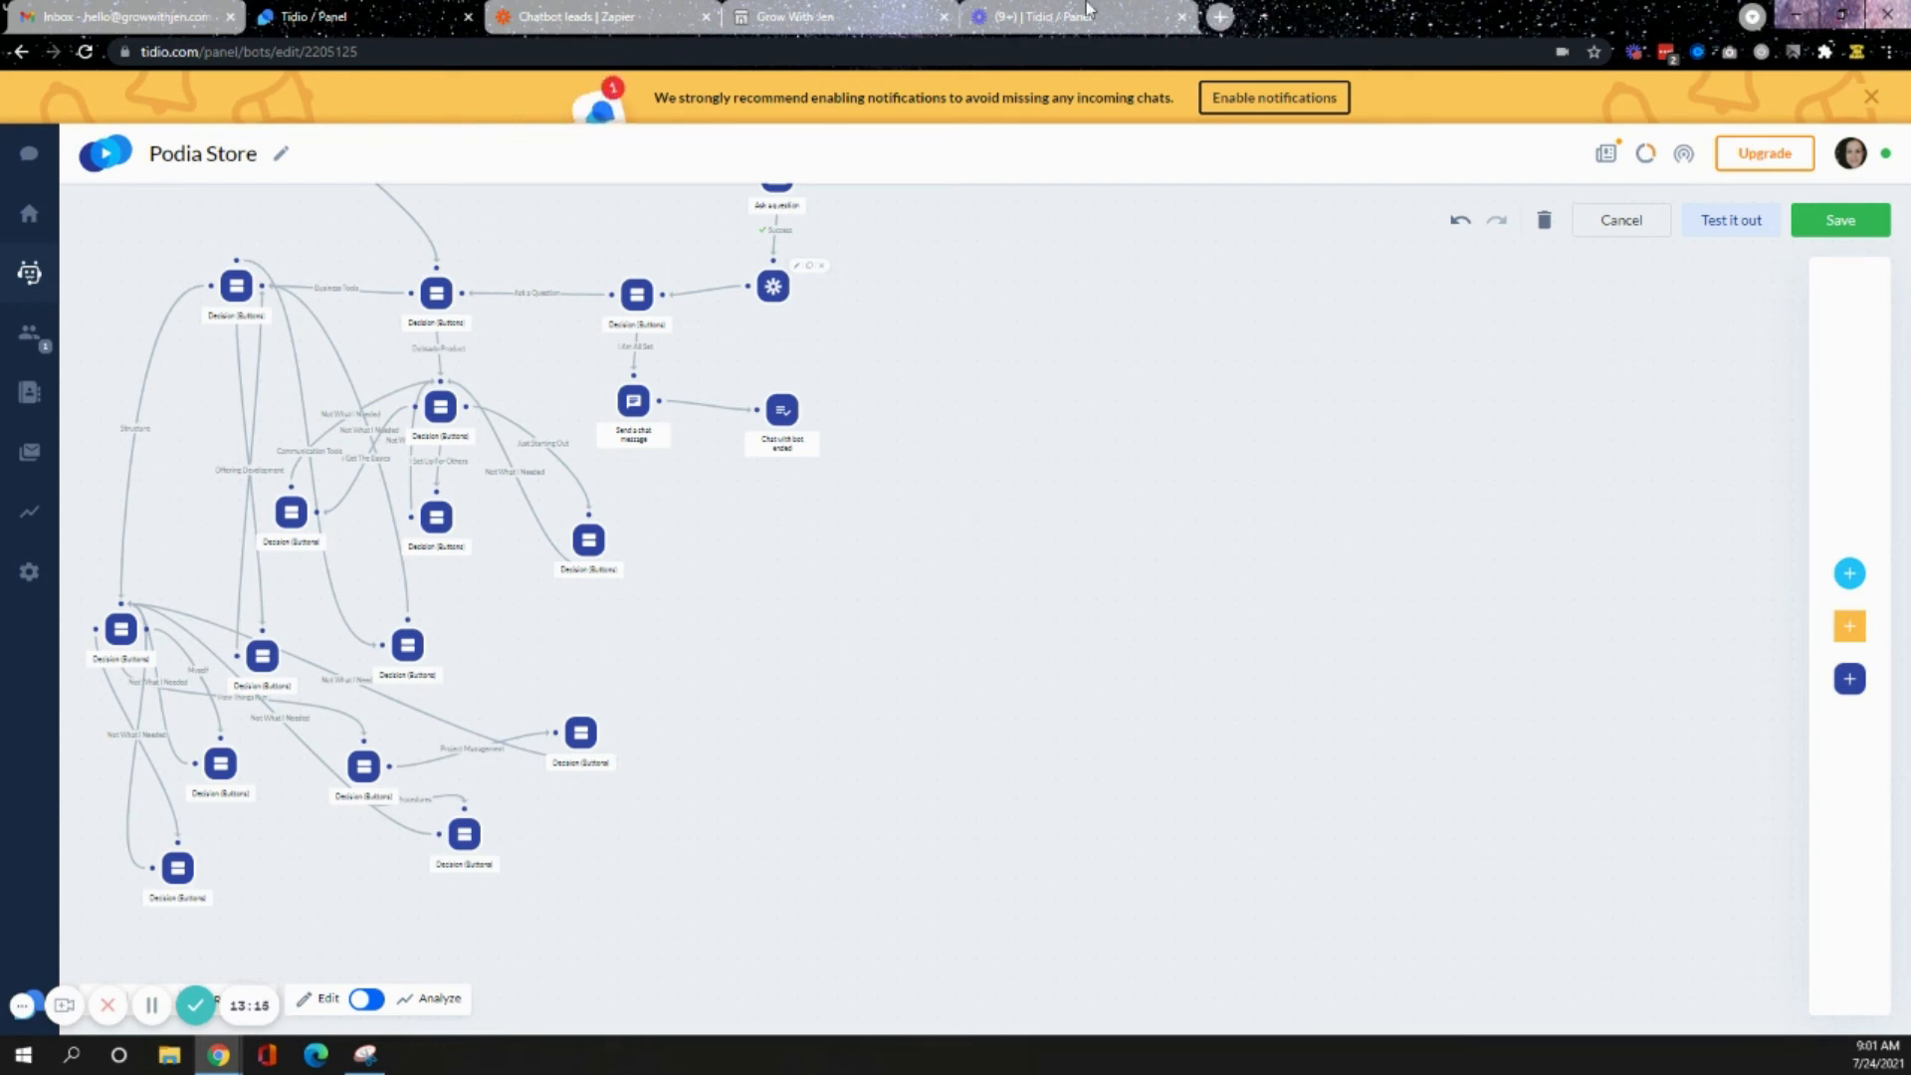
- Open growwithjen.com/contact in a new browser tab and scroll down to the contact request form
click(1220, 18)
text(growwithjen.com)
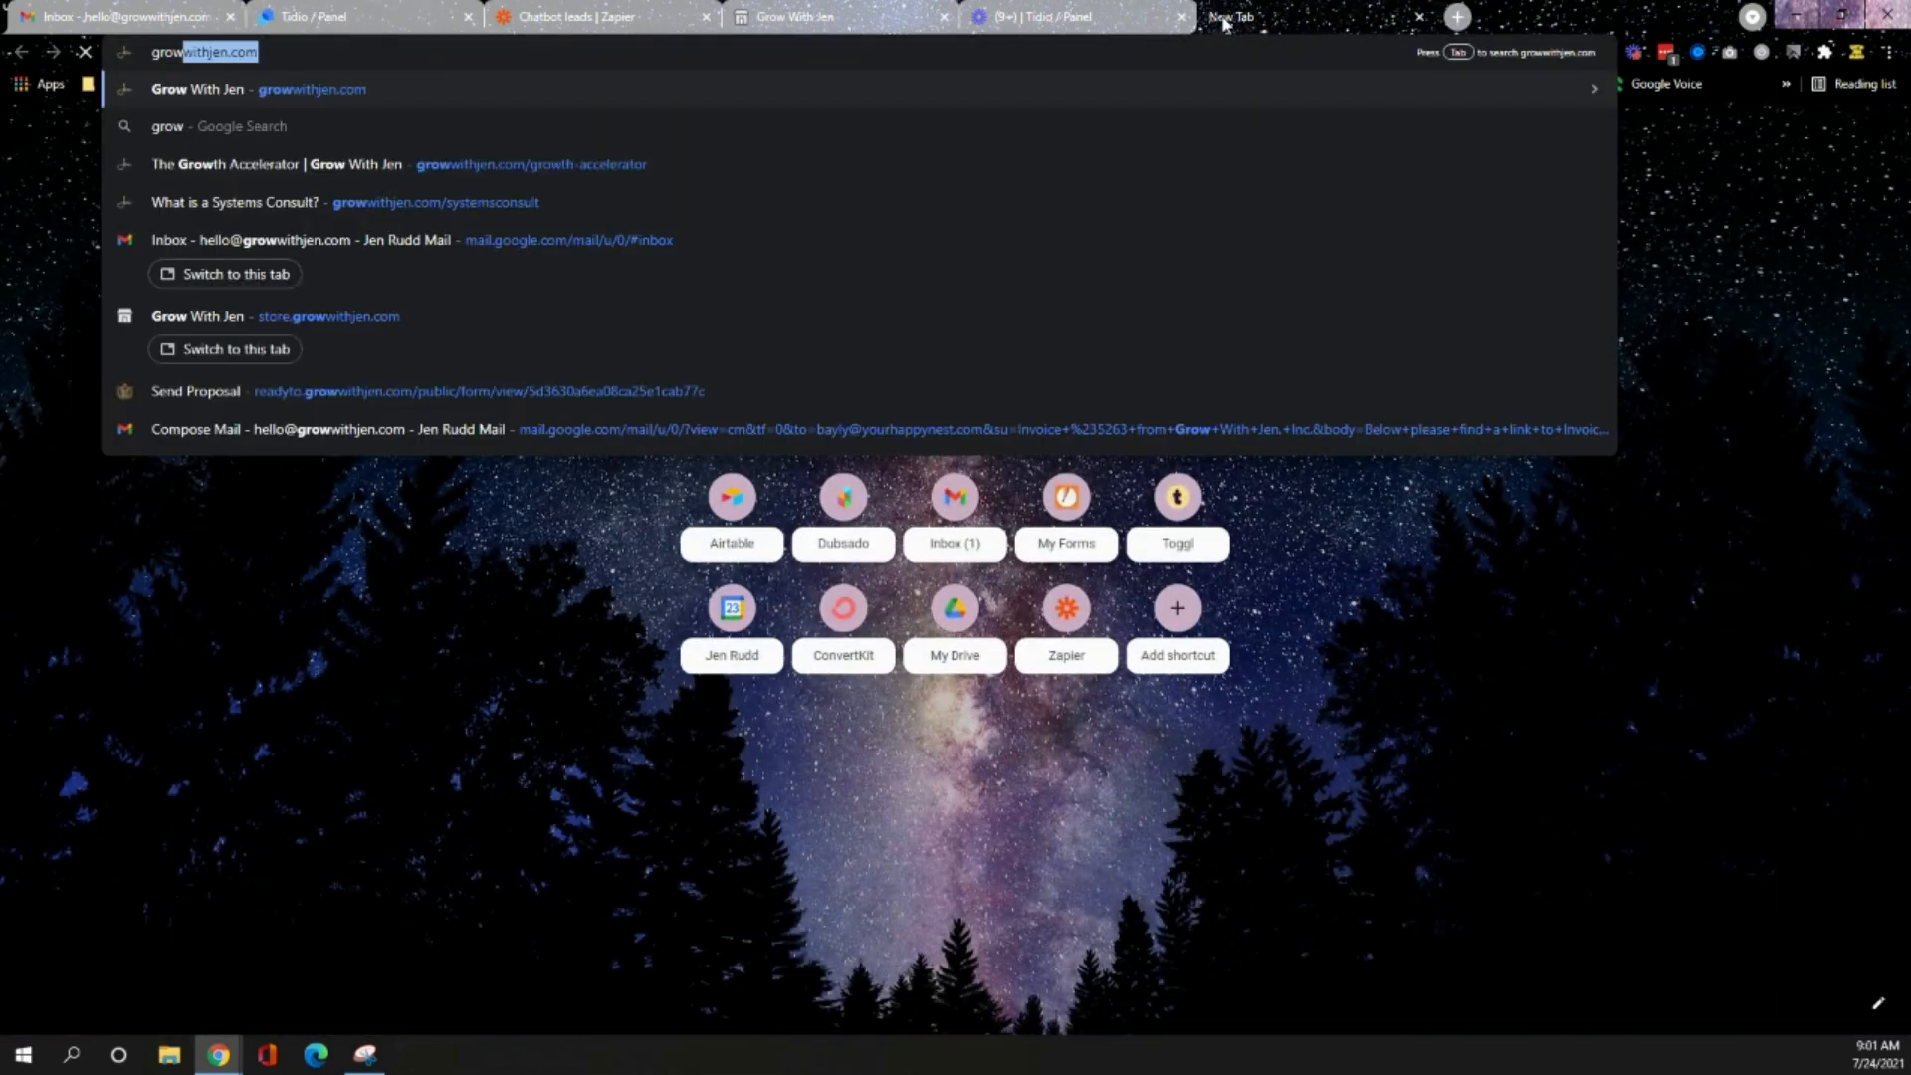
text(/contact)
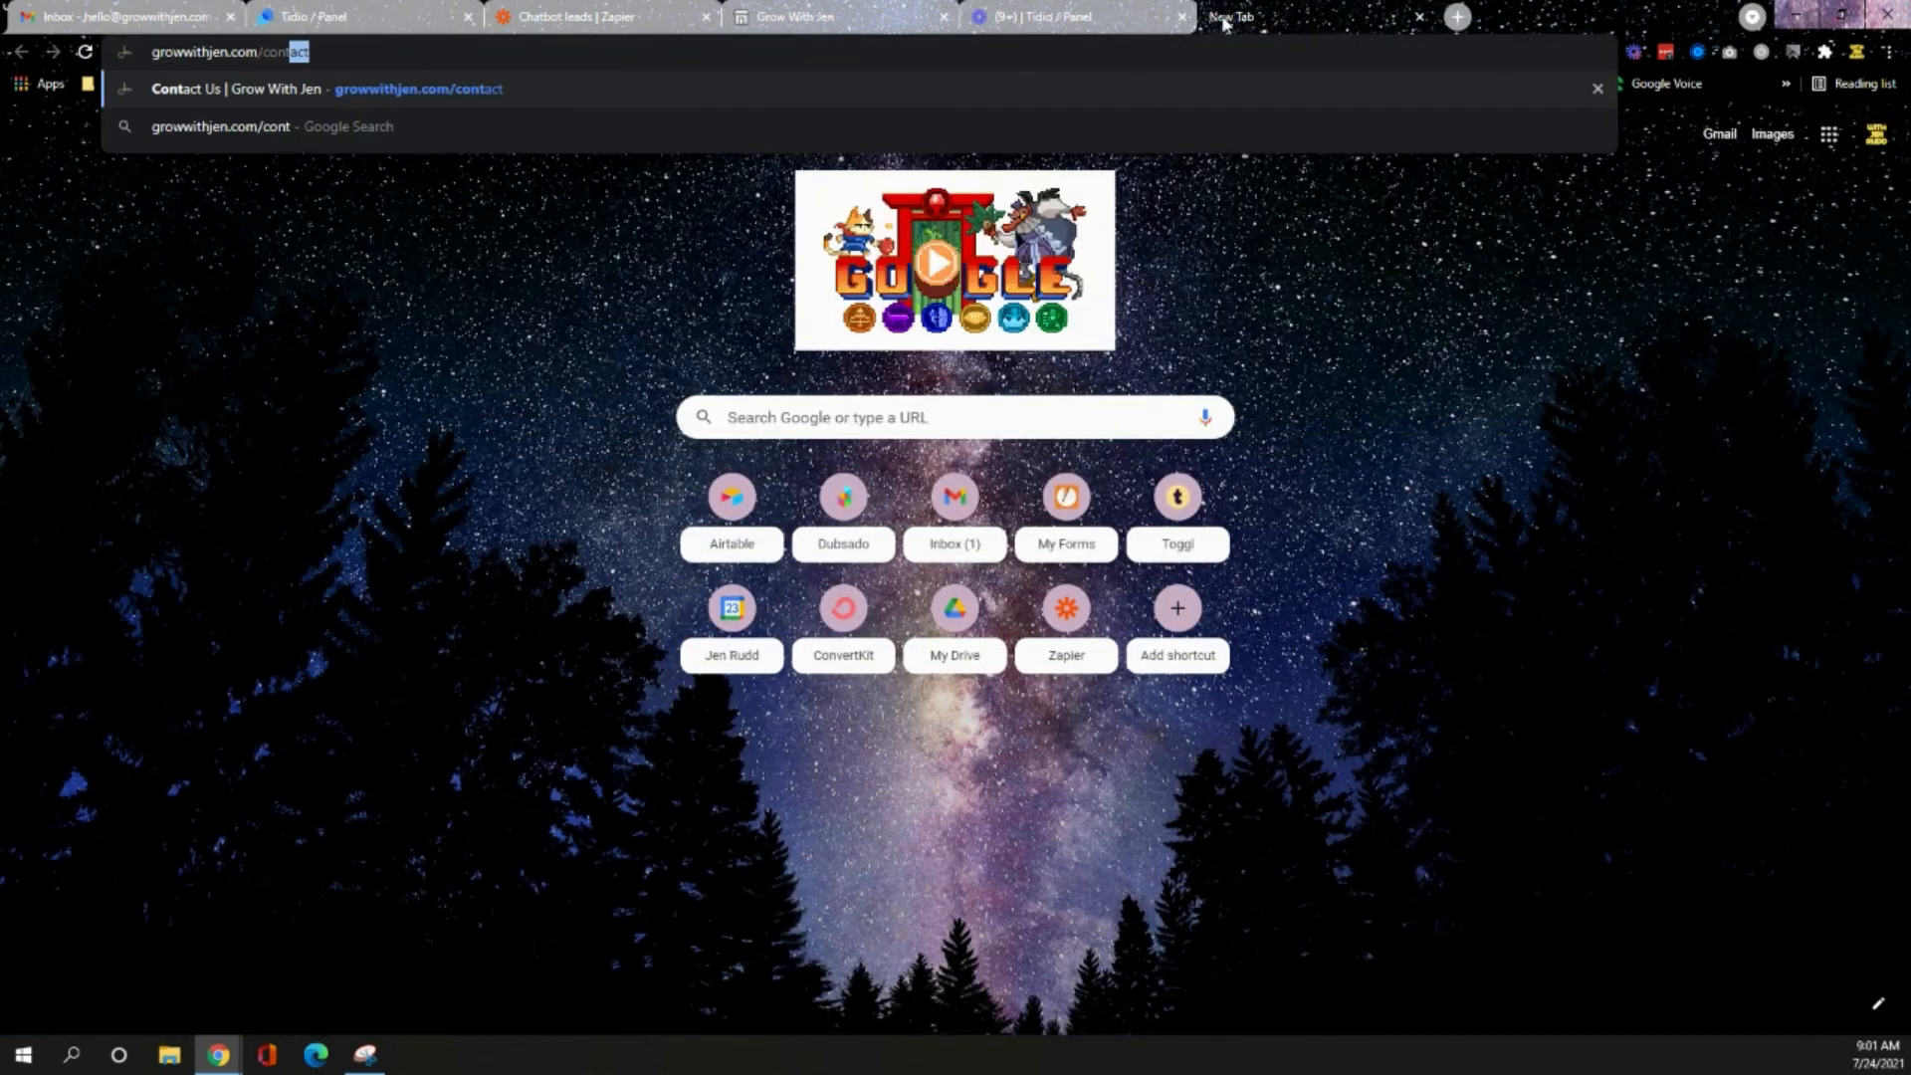
key(Return)
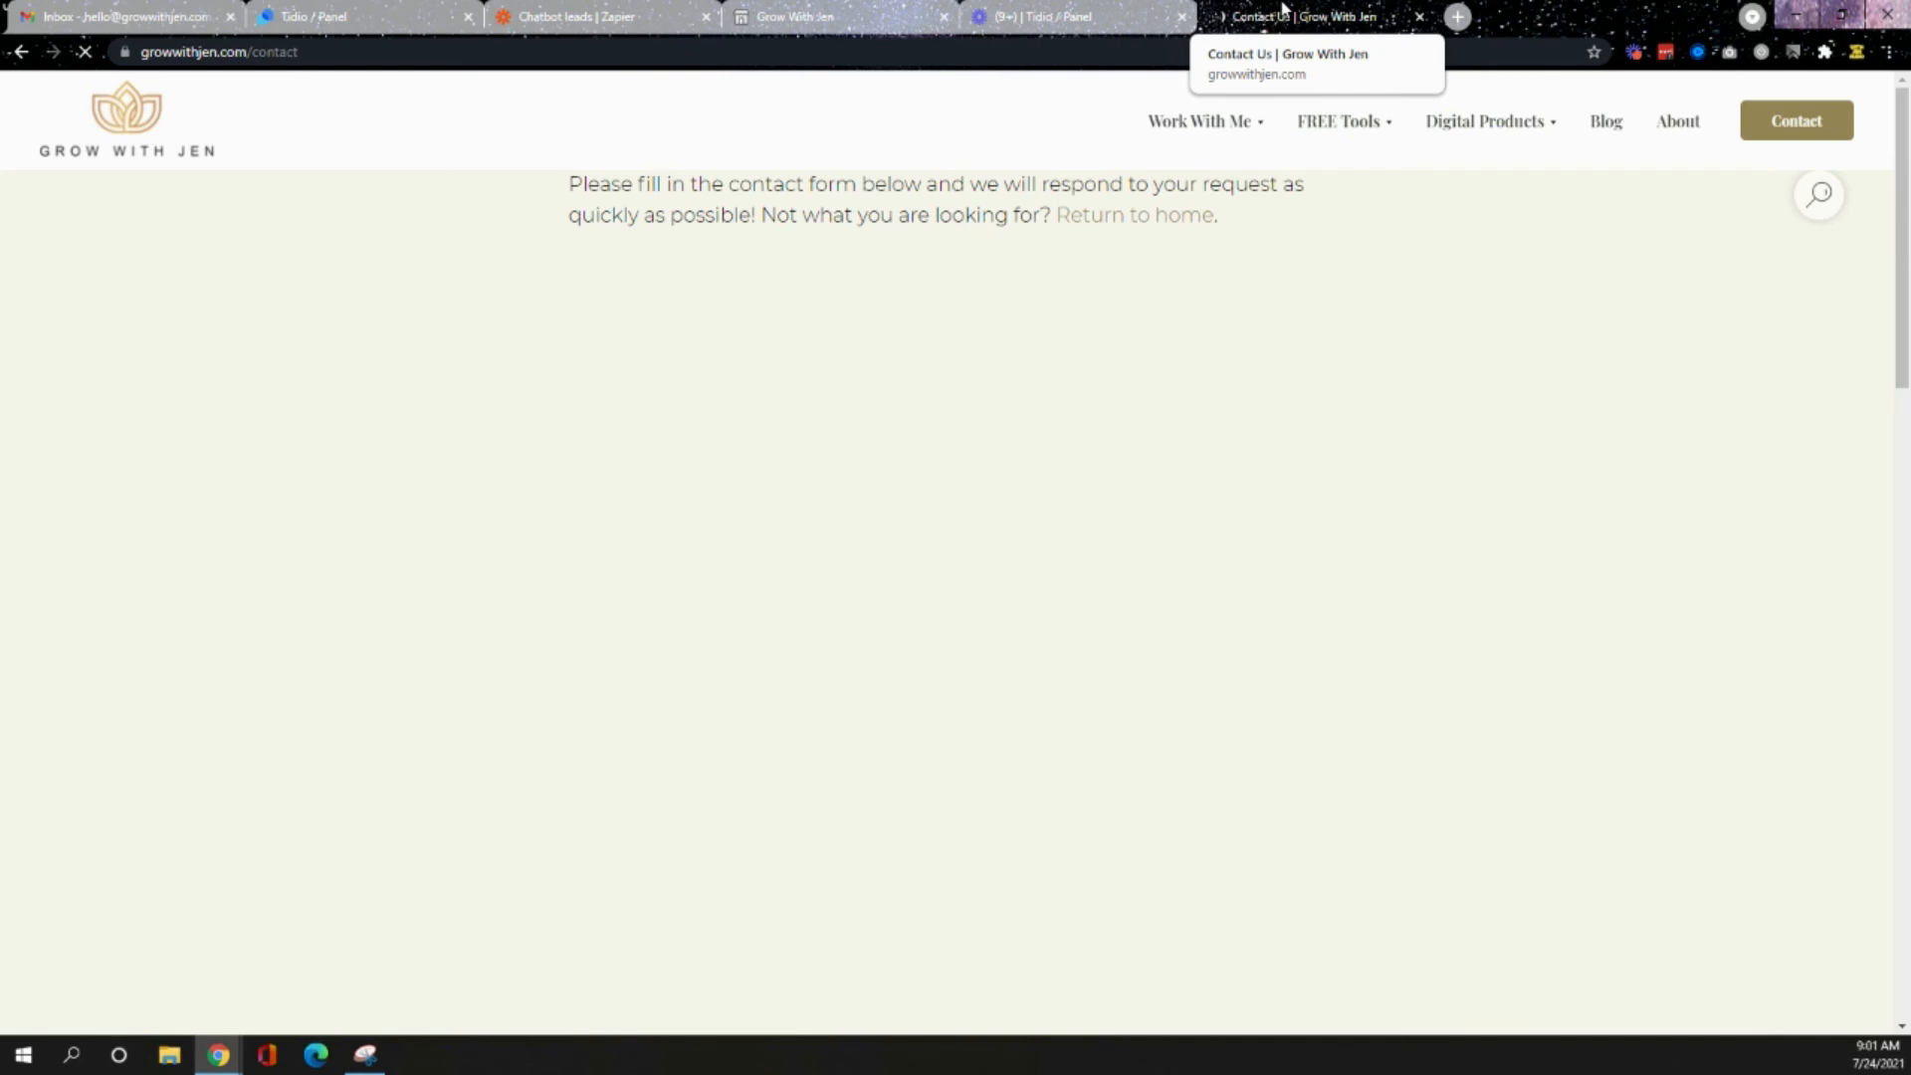
scroll(853, 619, down, 4)
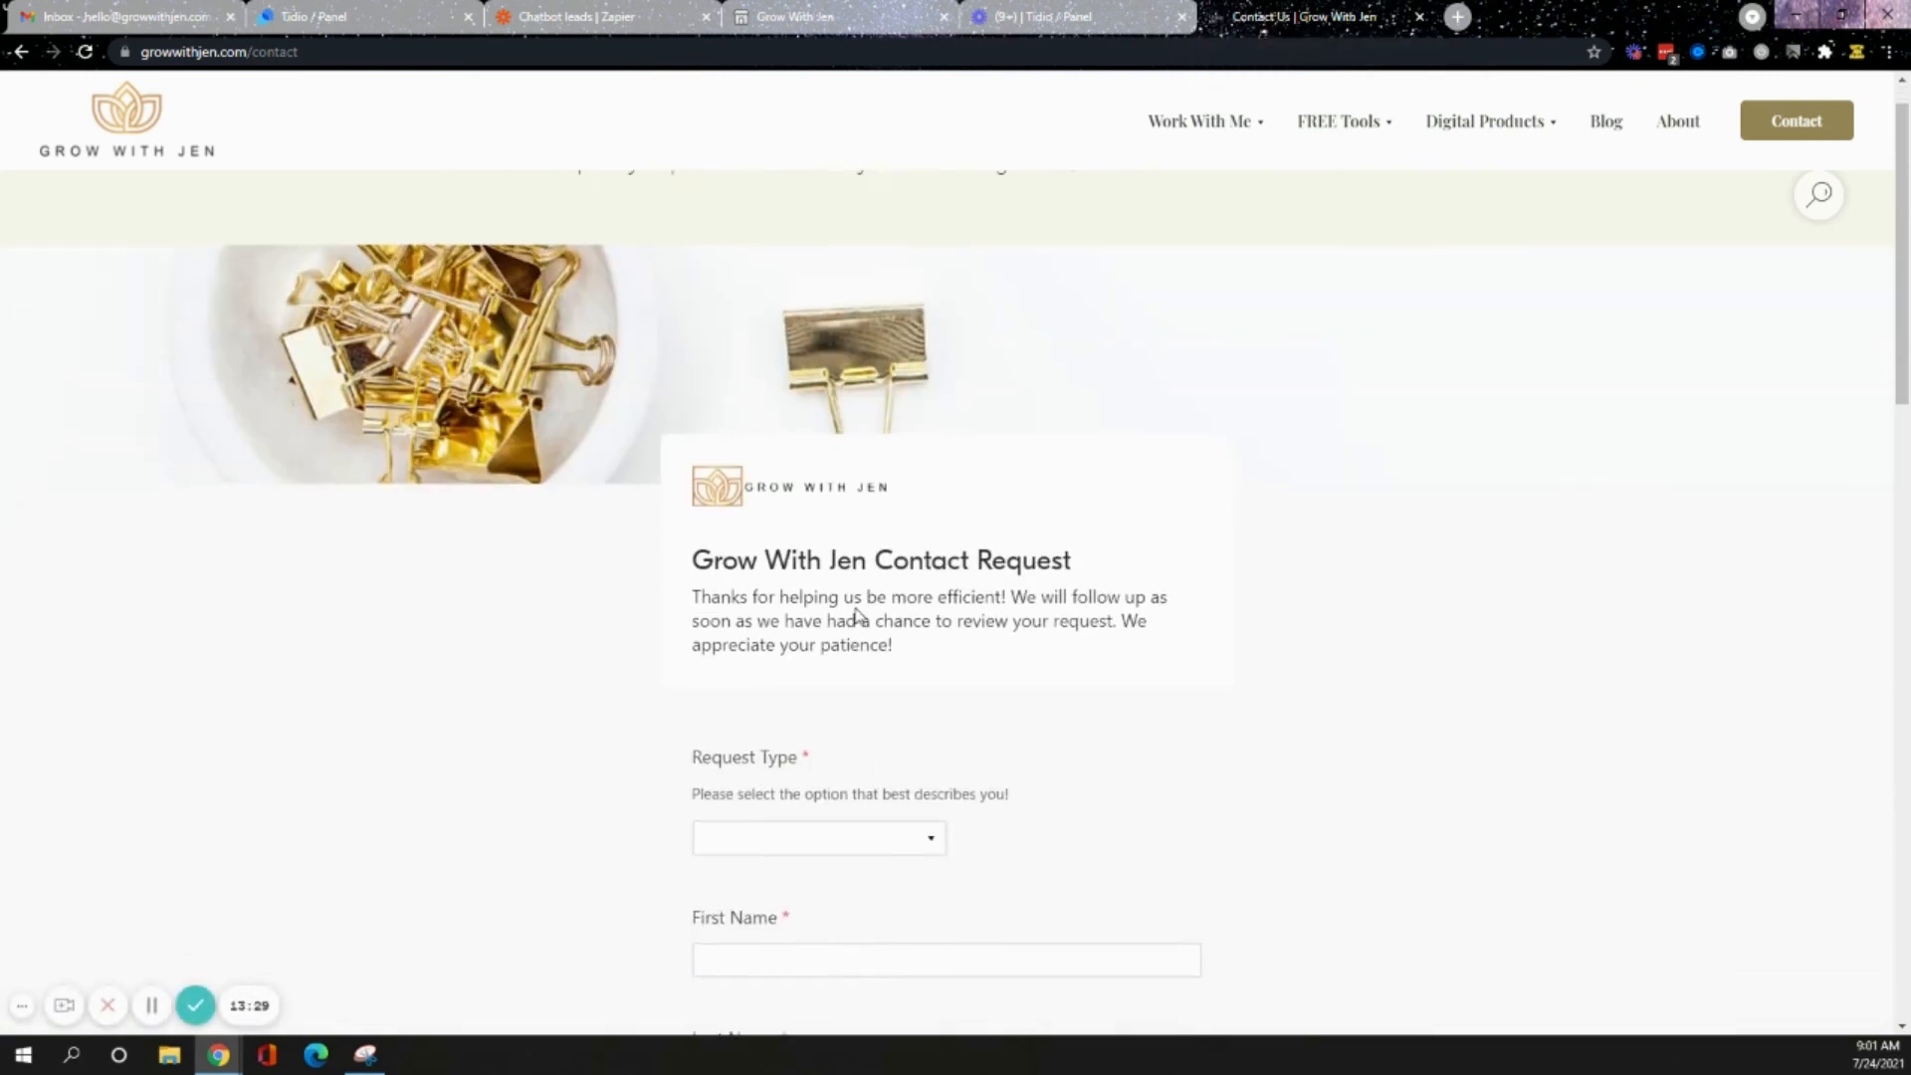
- Set the form's Request Type to Pricing Information and open the service type choices to review them
click(896, 494)
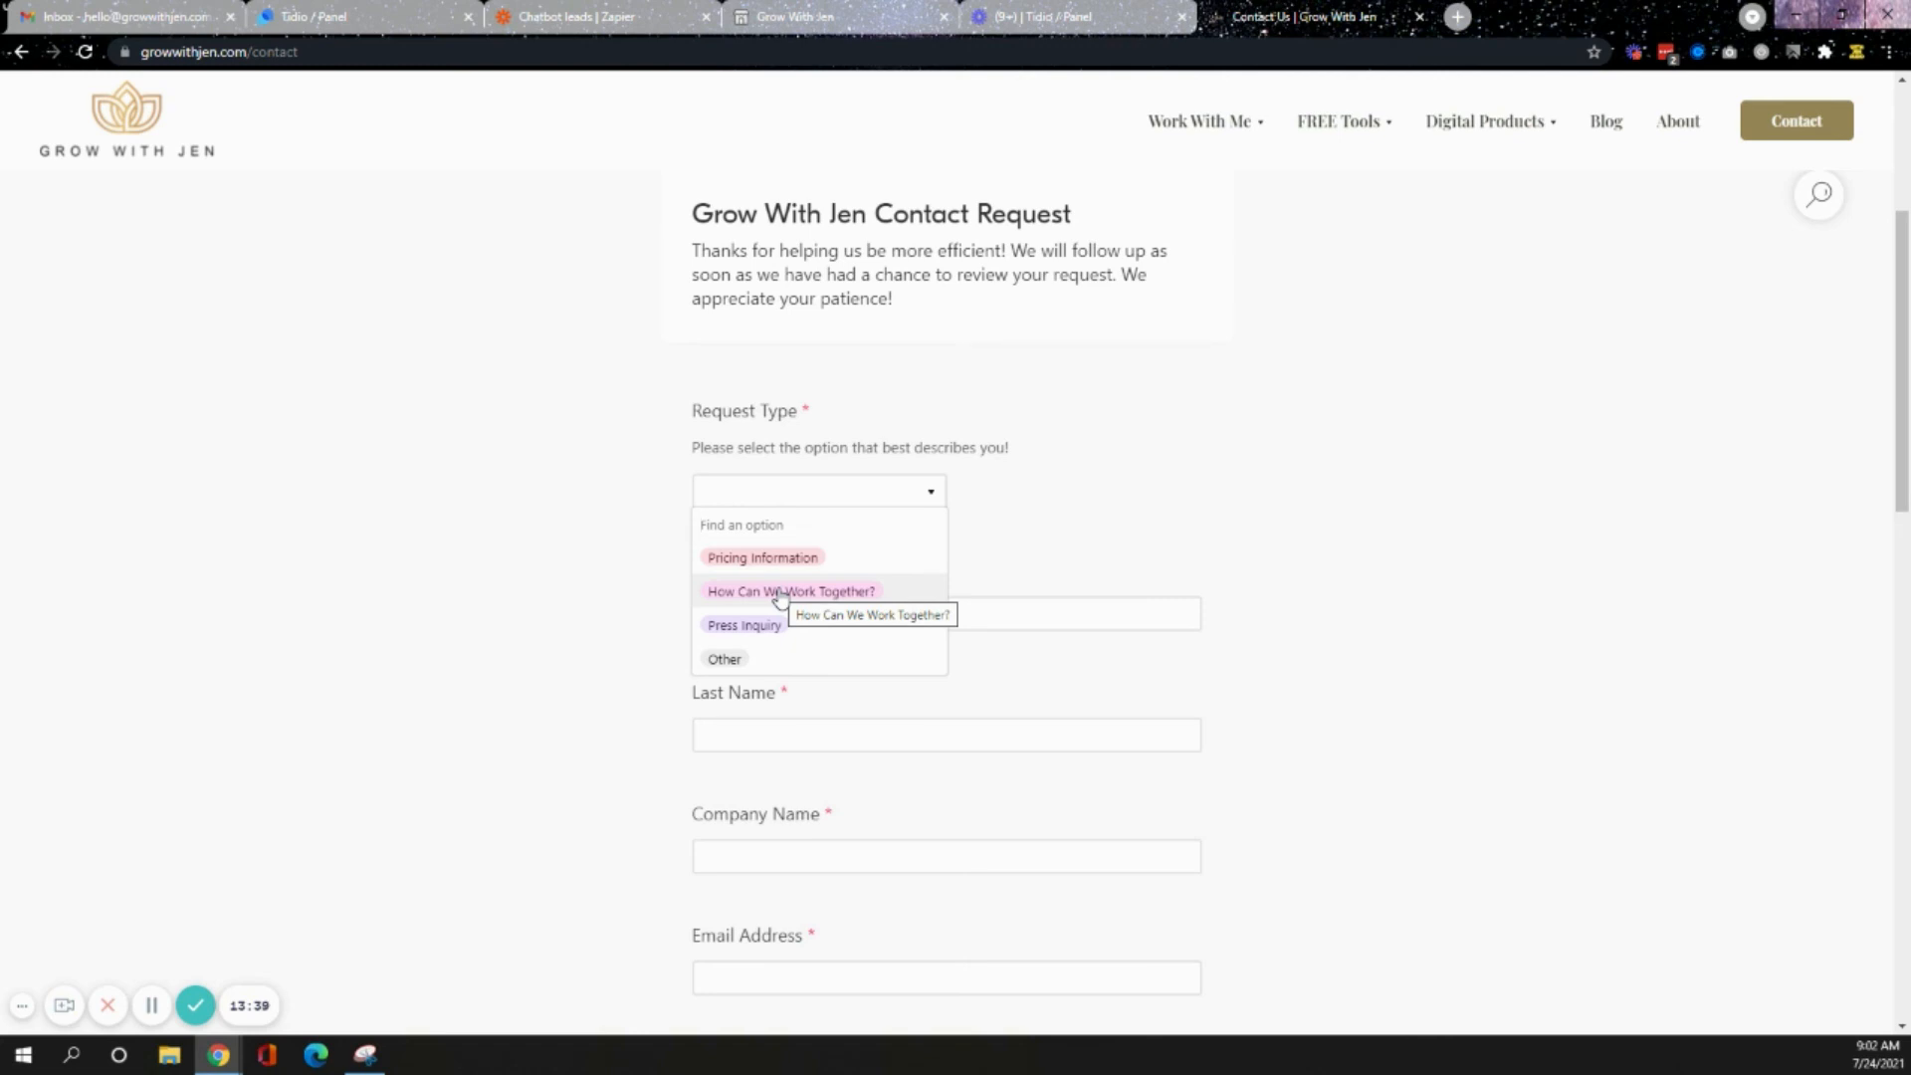
click(787, 559)
click(801, 625)
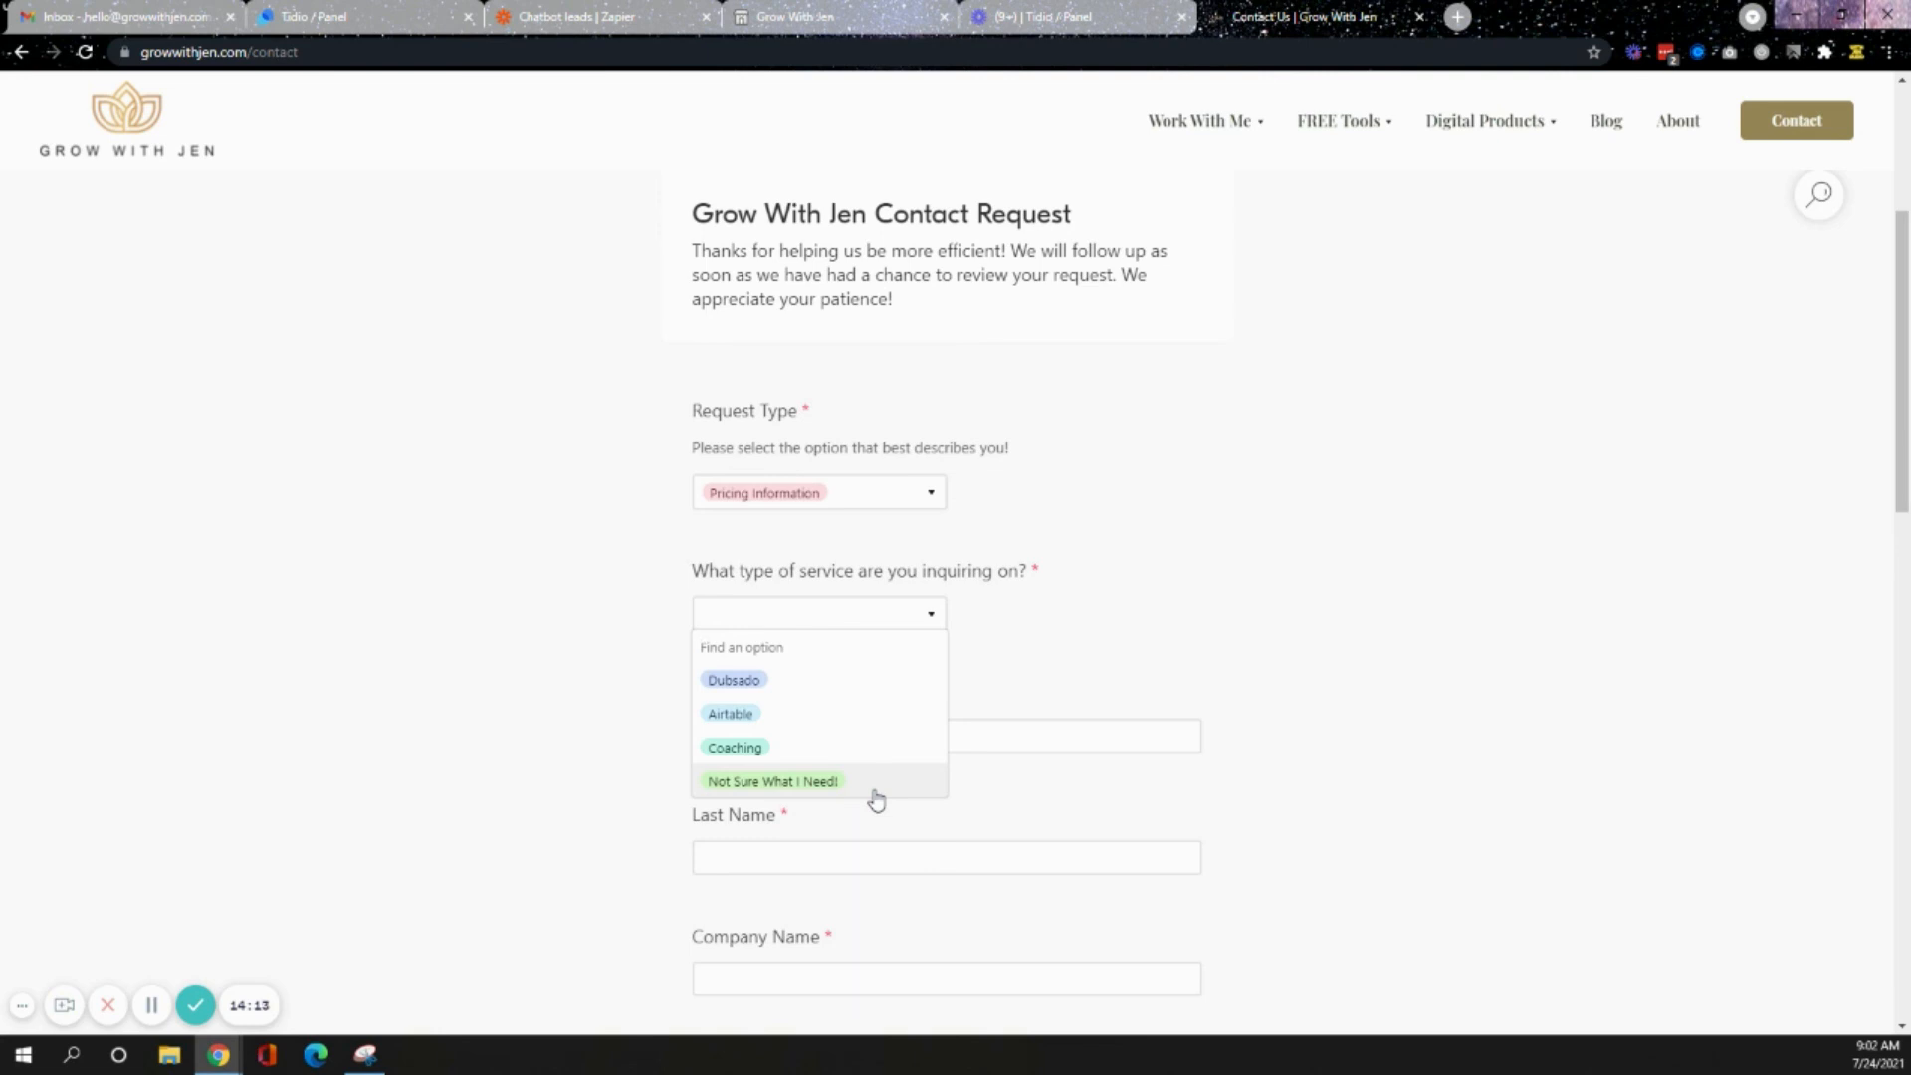
click(1760, 517)
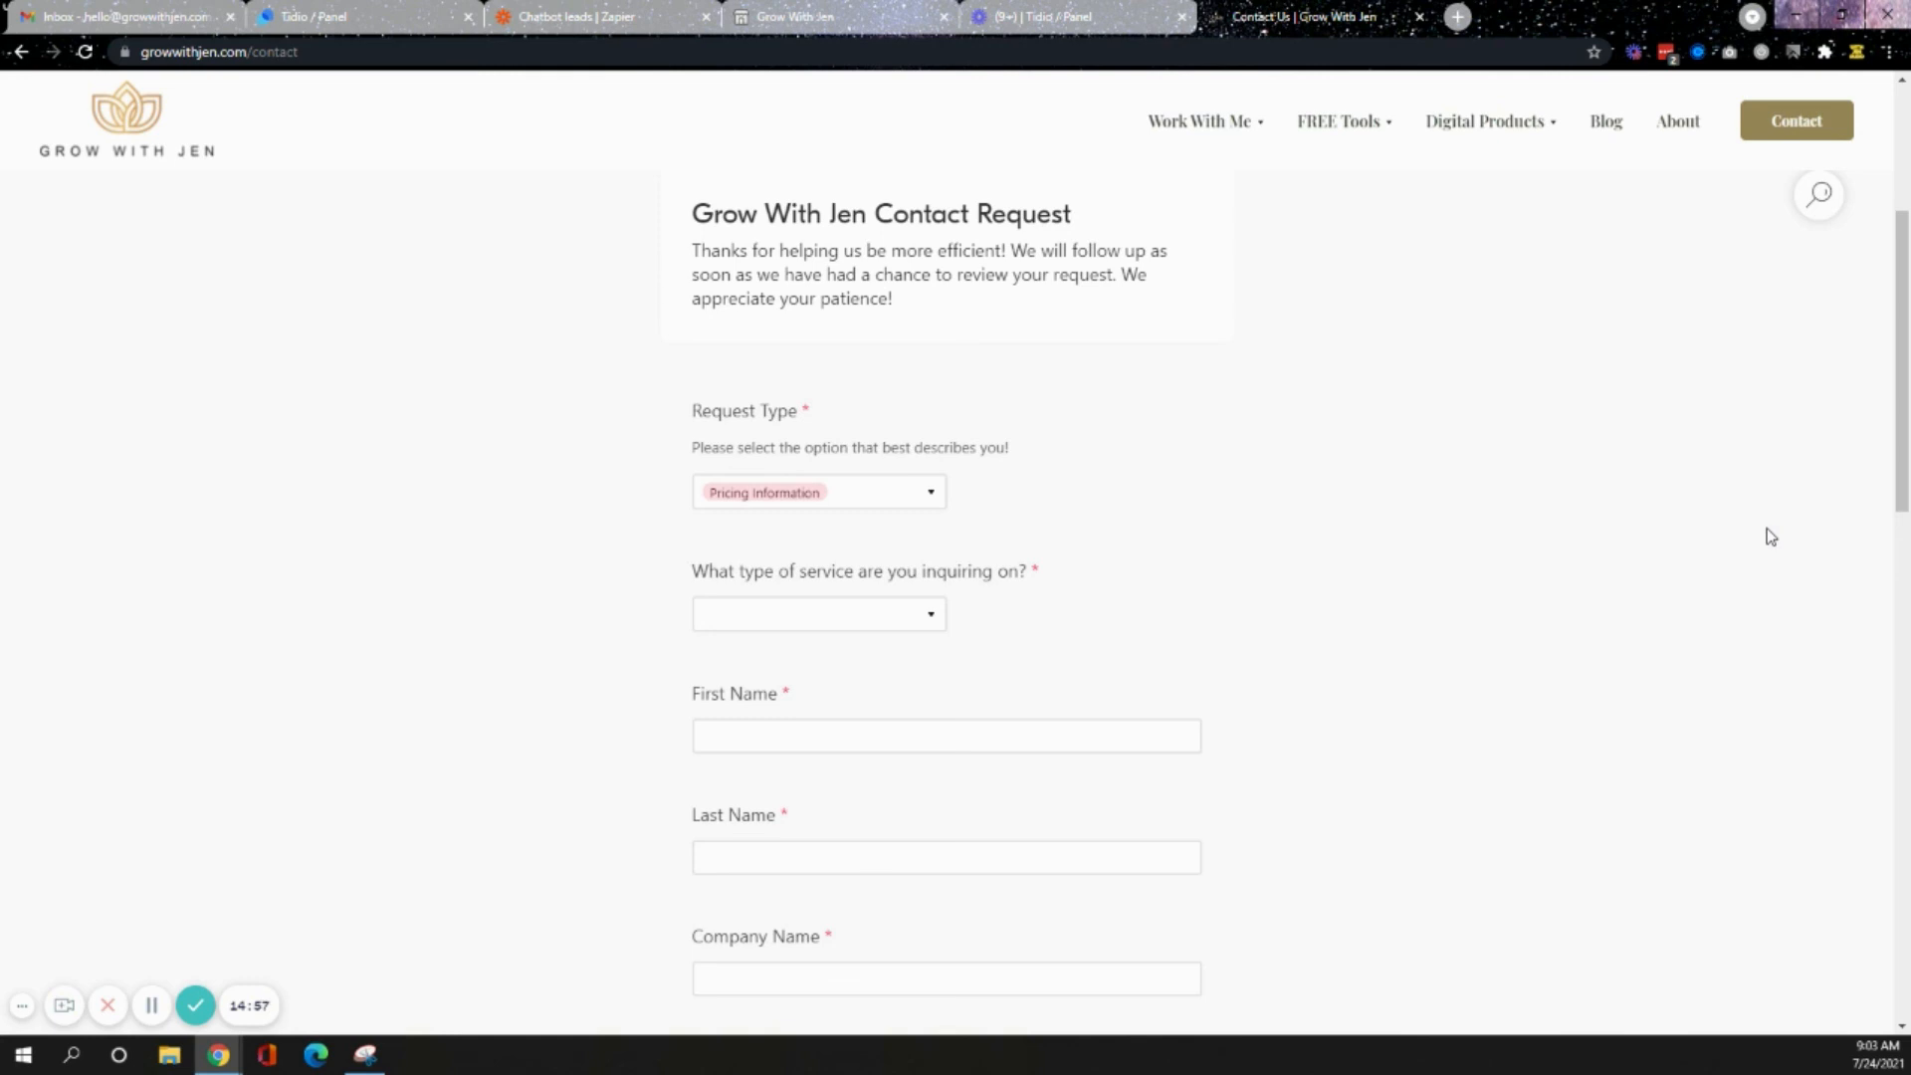
- Switch back to the Tidio chatbot editor tab
click(284, 12)
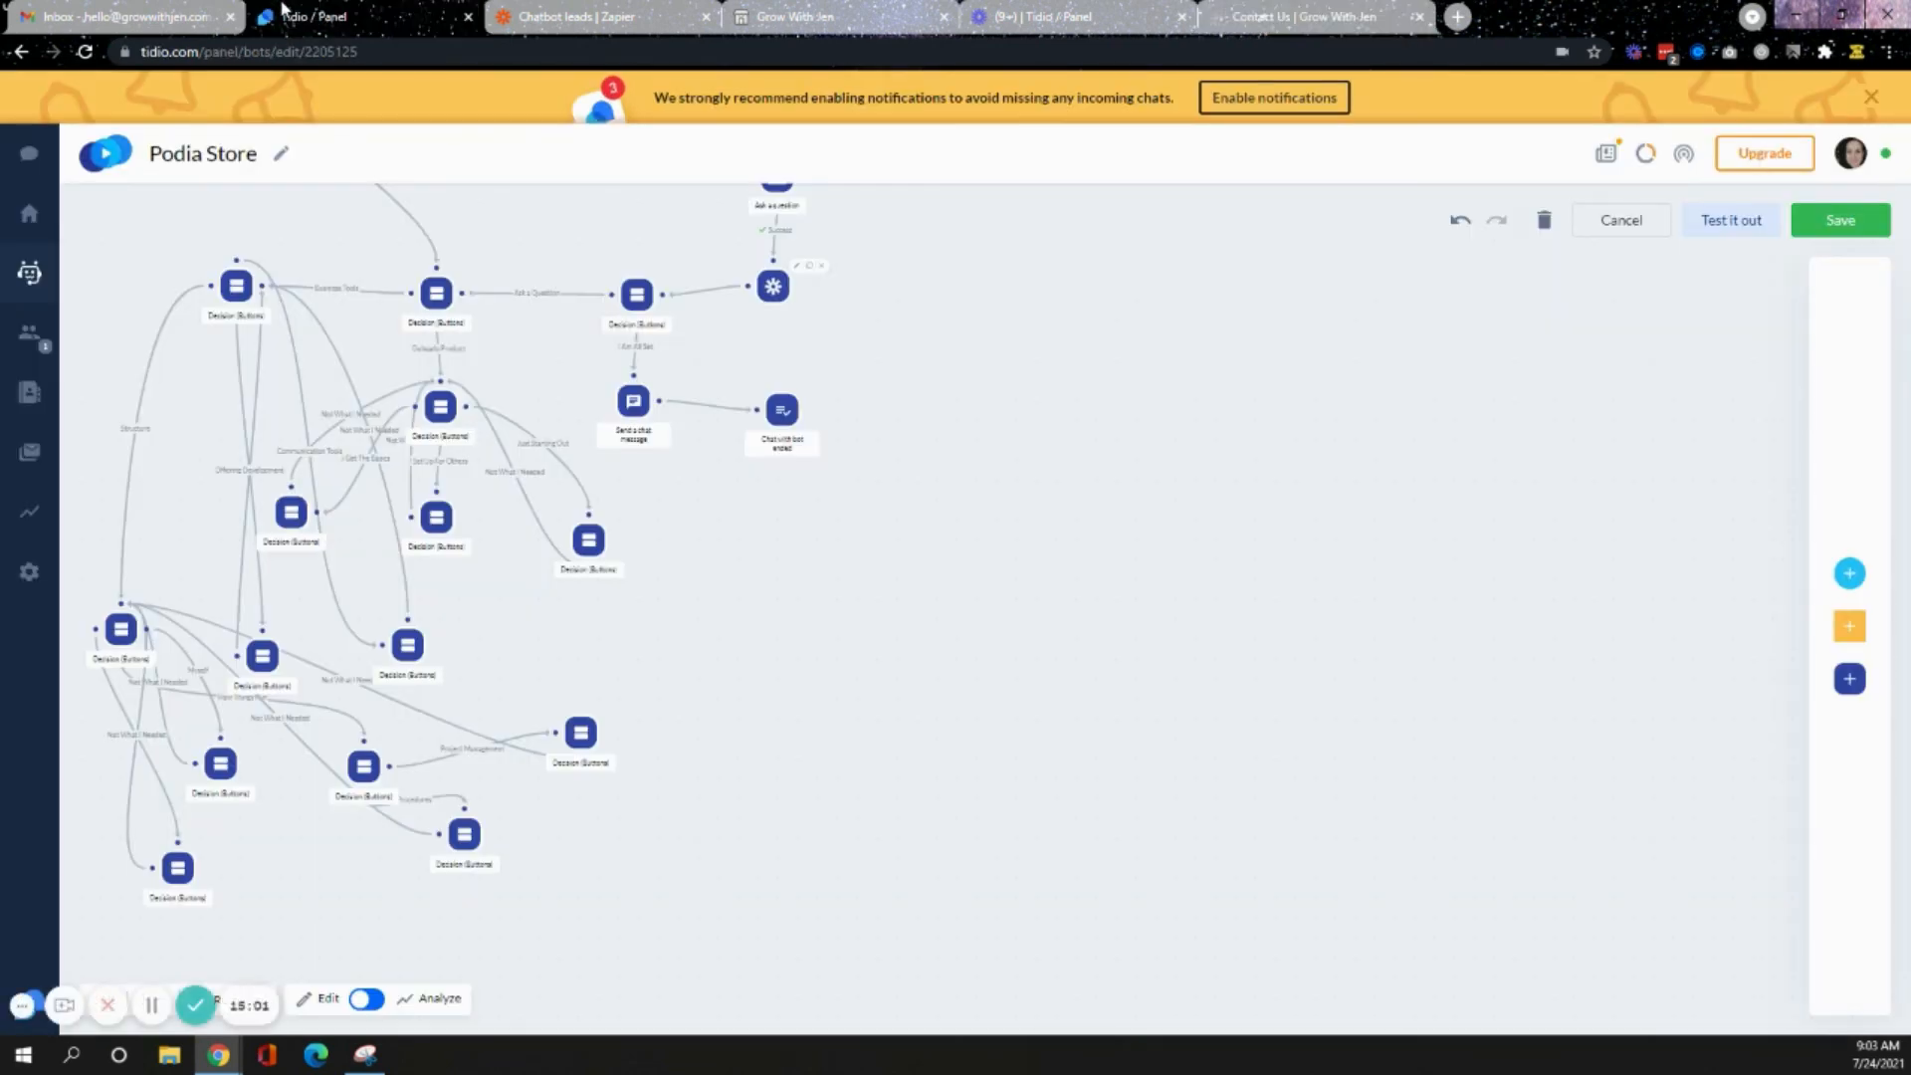
mouse_move(204, 882)
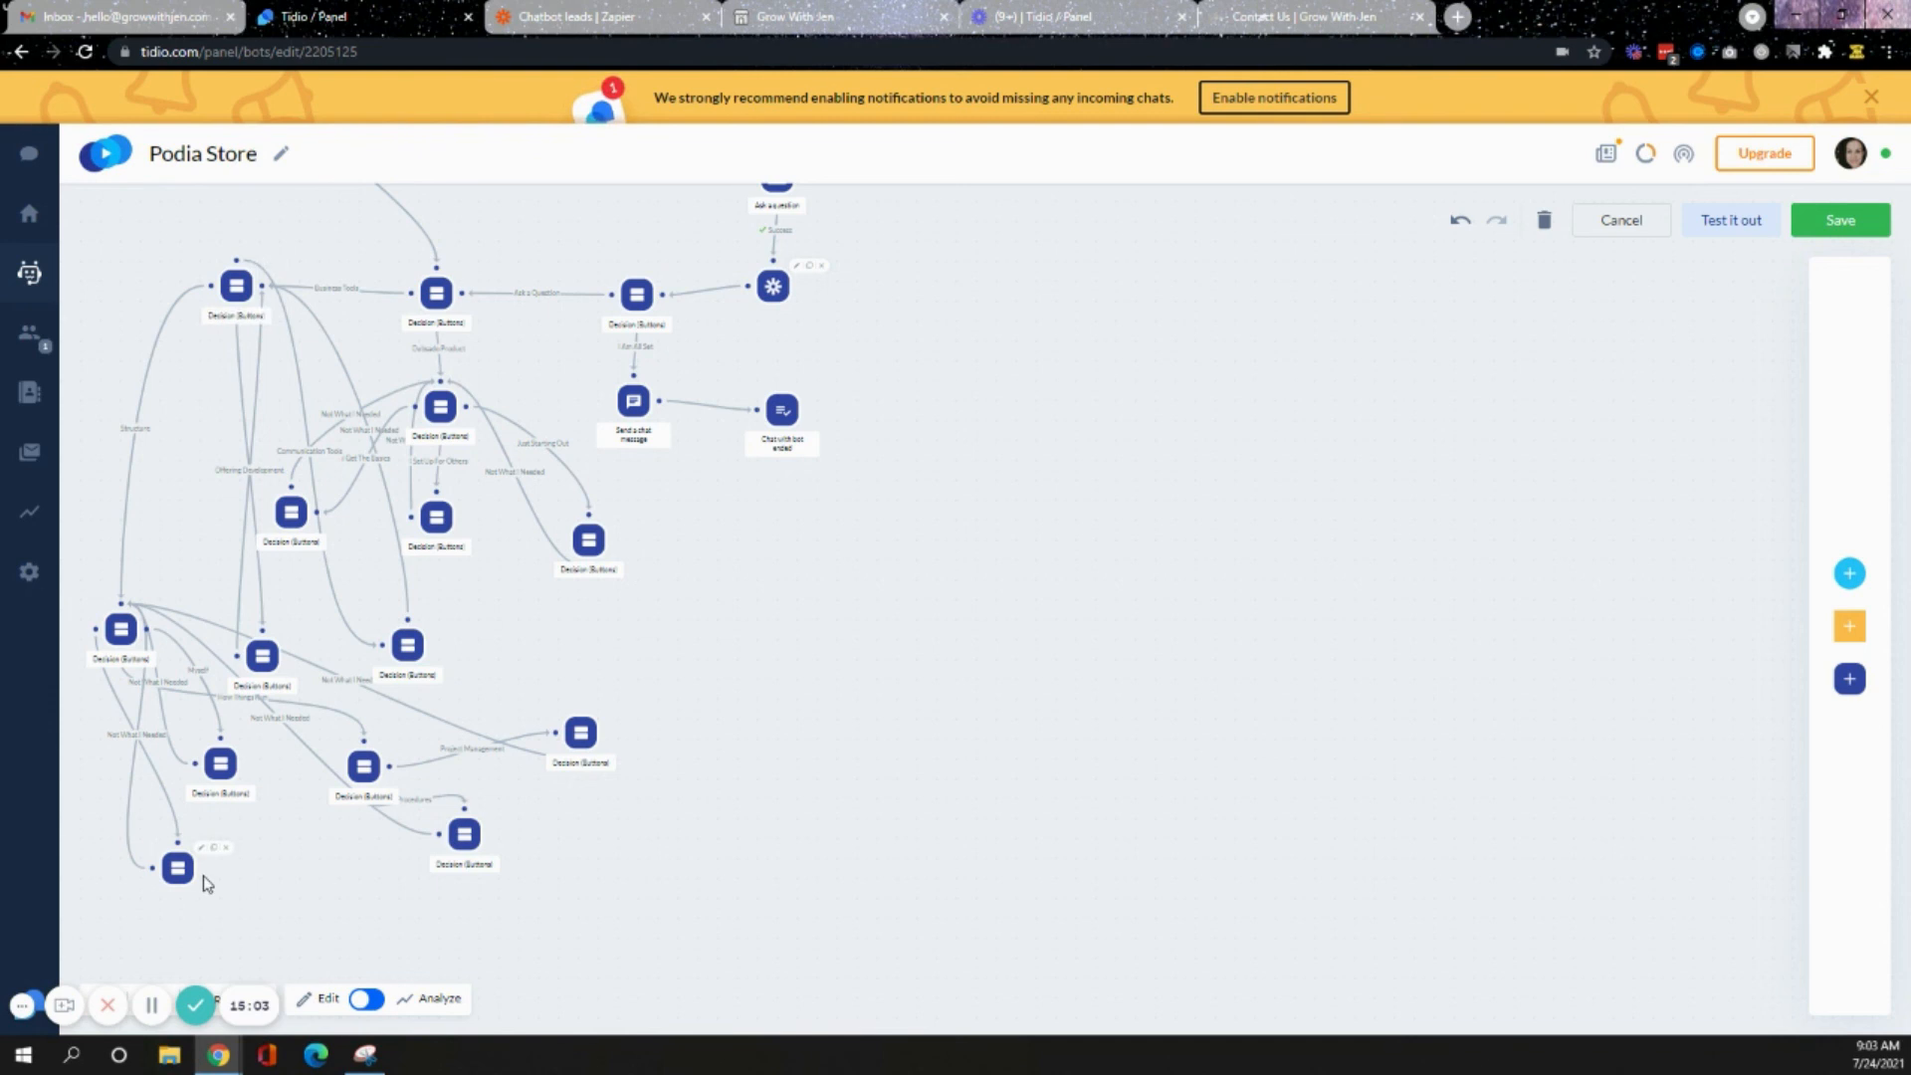